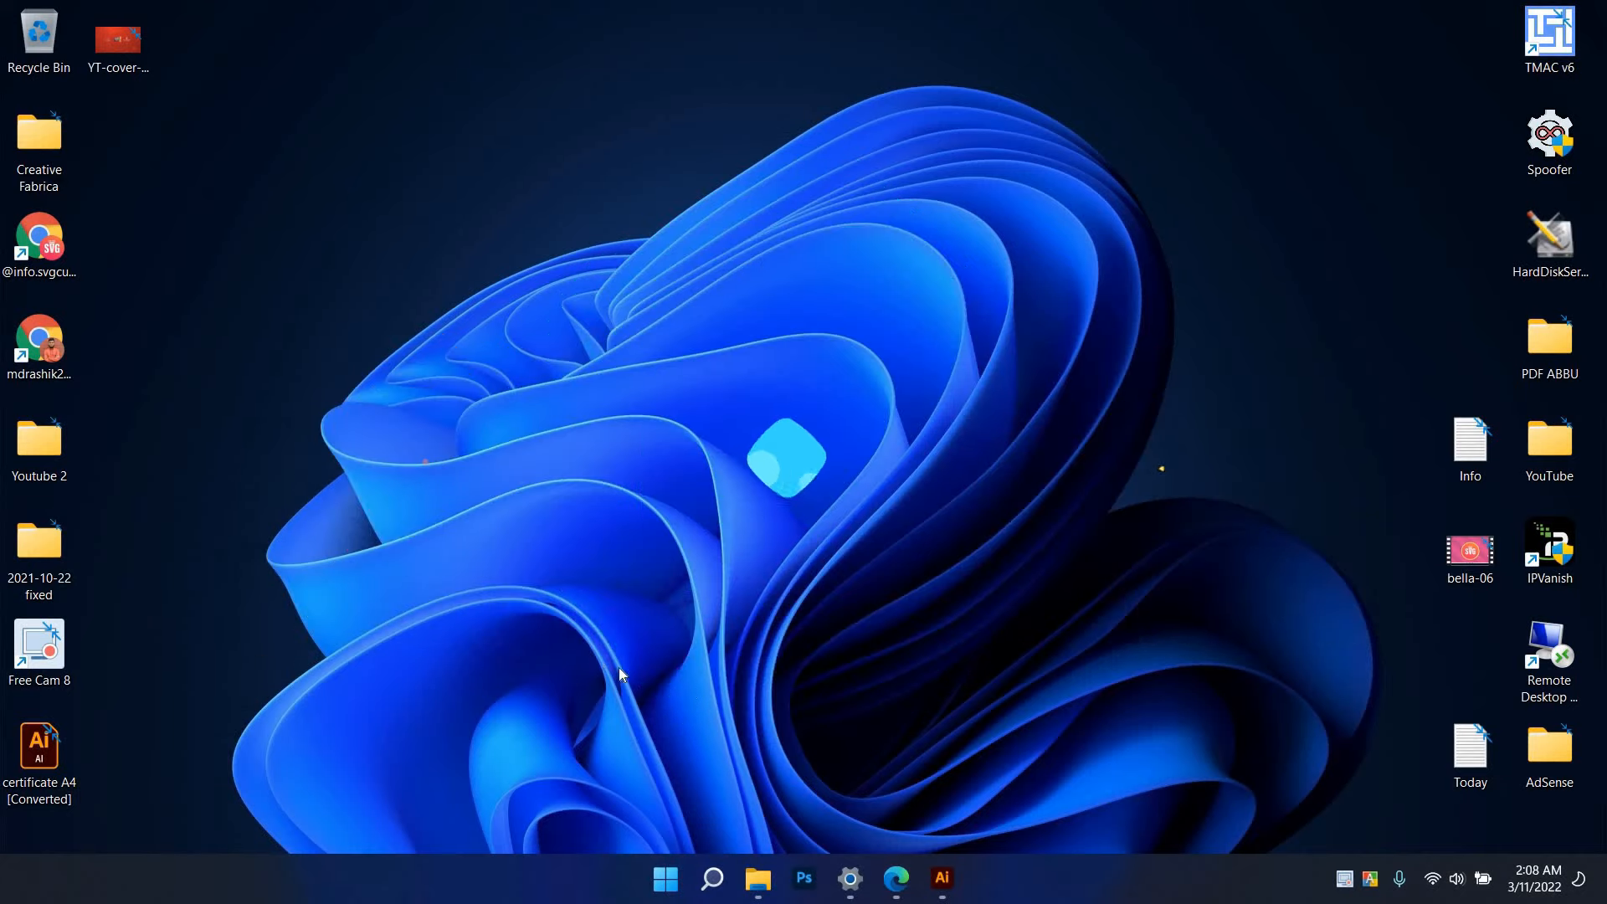
- In Illustrator, add the text "SEBRICA INSURANCE LTD" in Poppins ExtraBold and place it beneath the yellow heading
click(1037, 790)
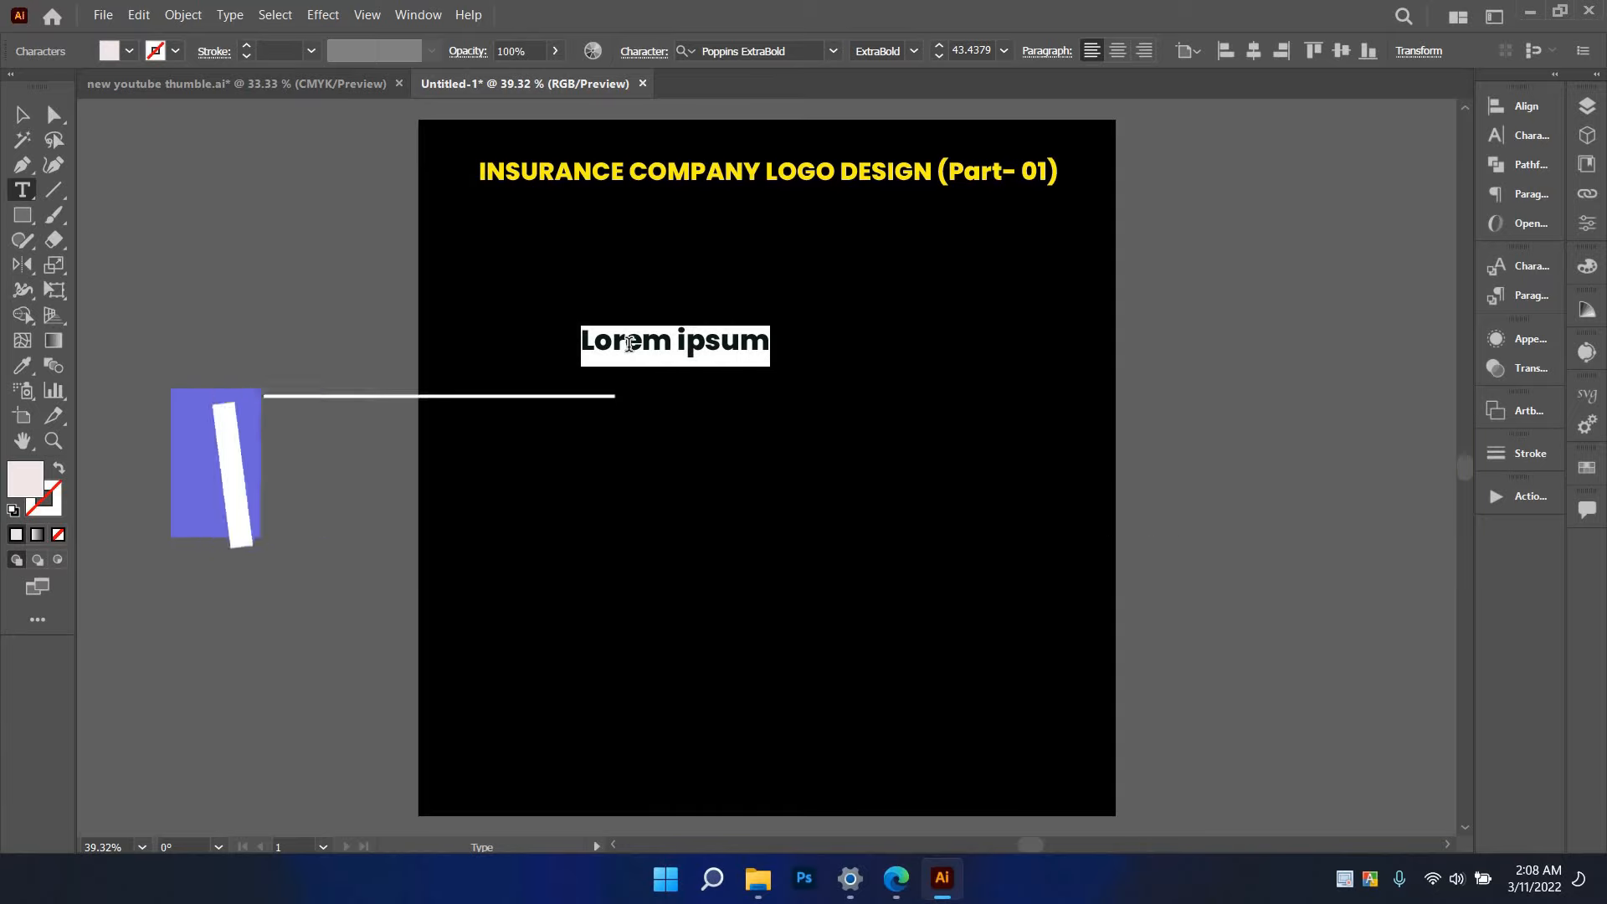
text(SE)
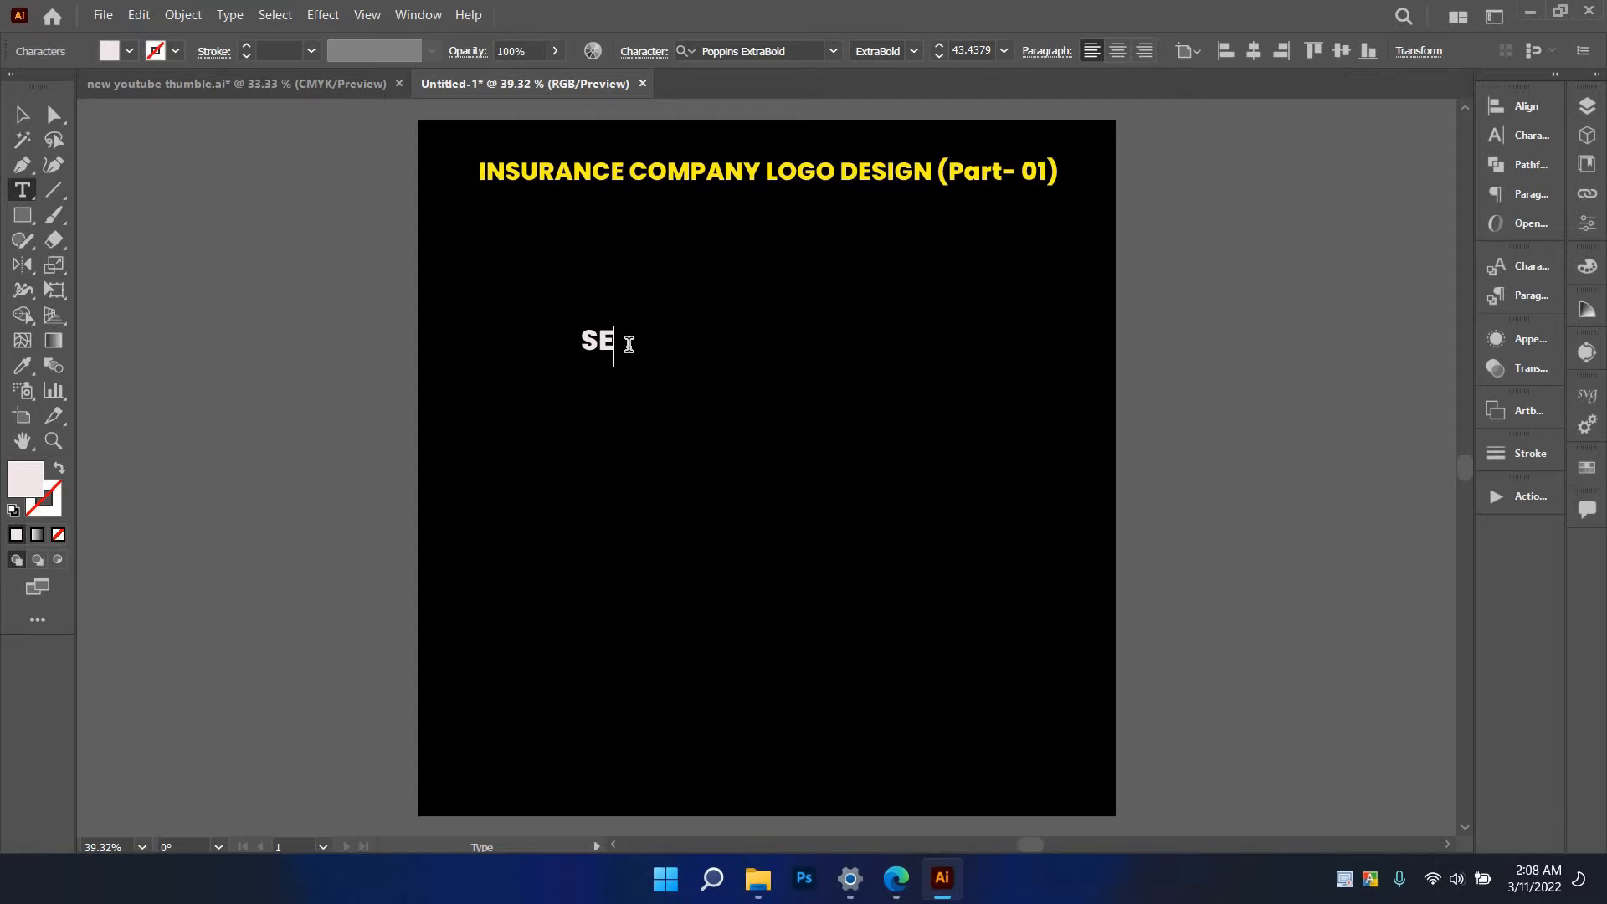
text(BRICA)
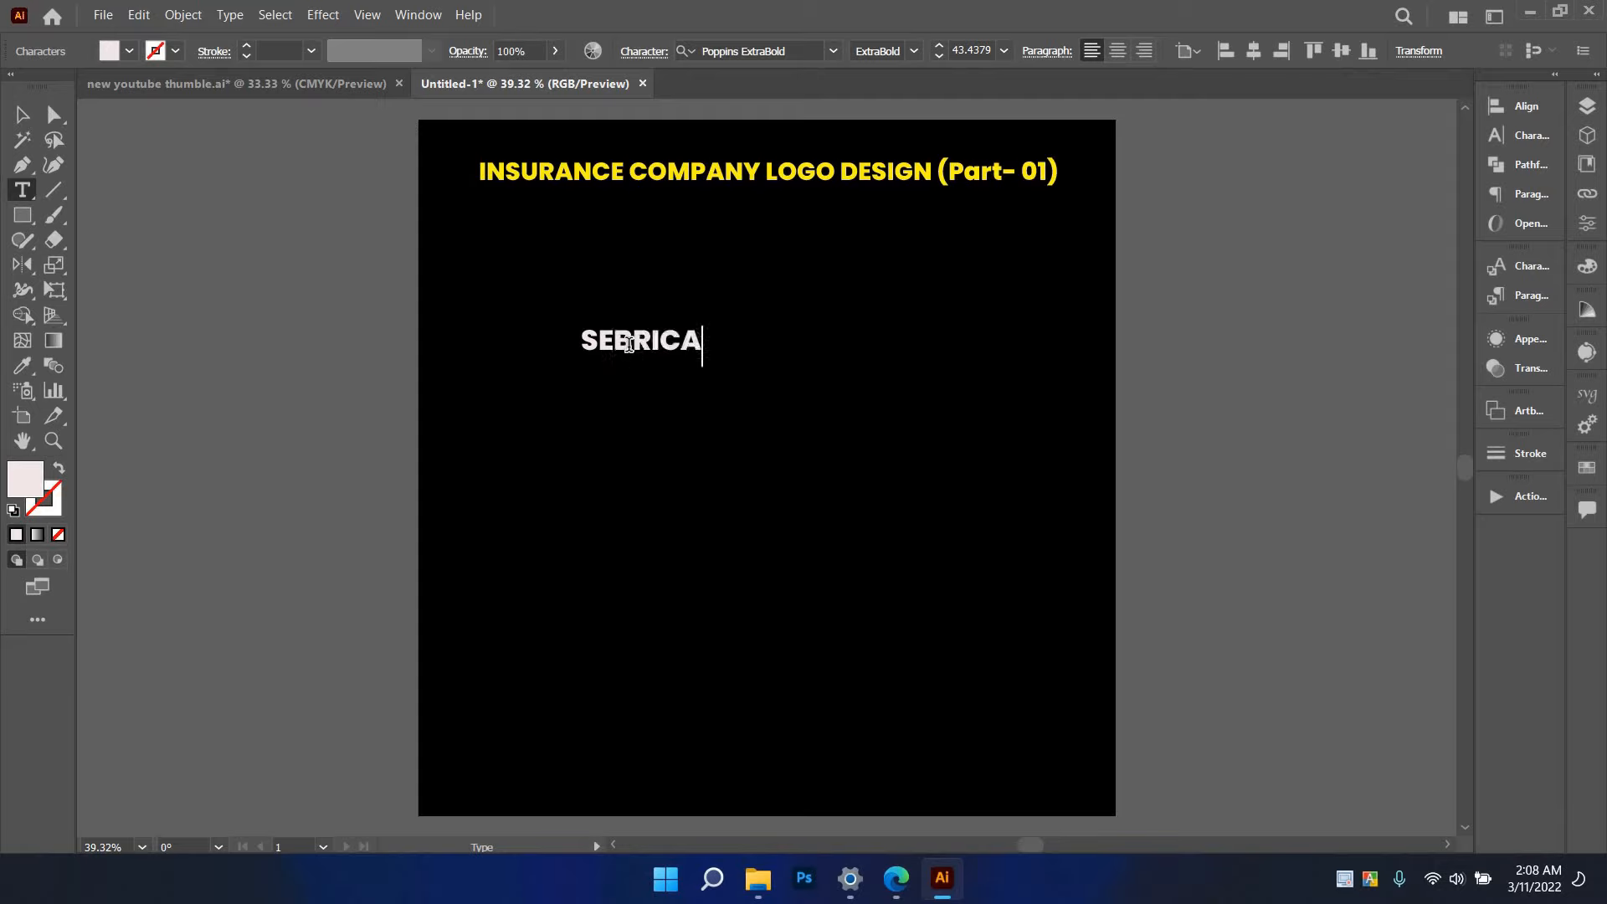
text( INSURANCE LTD)
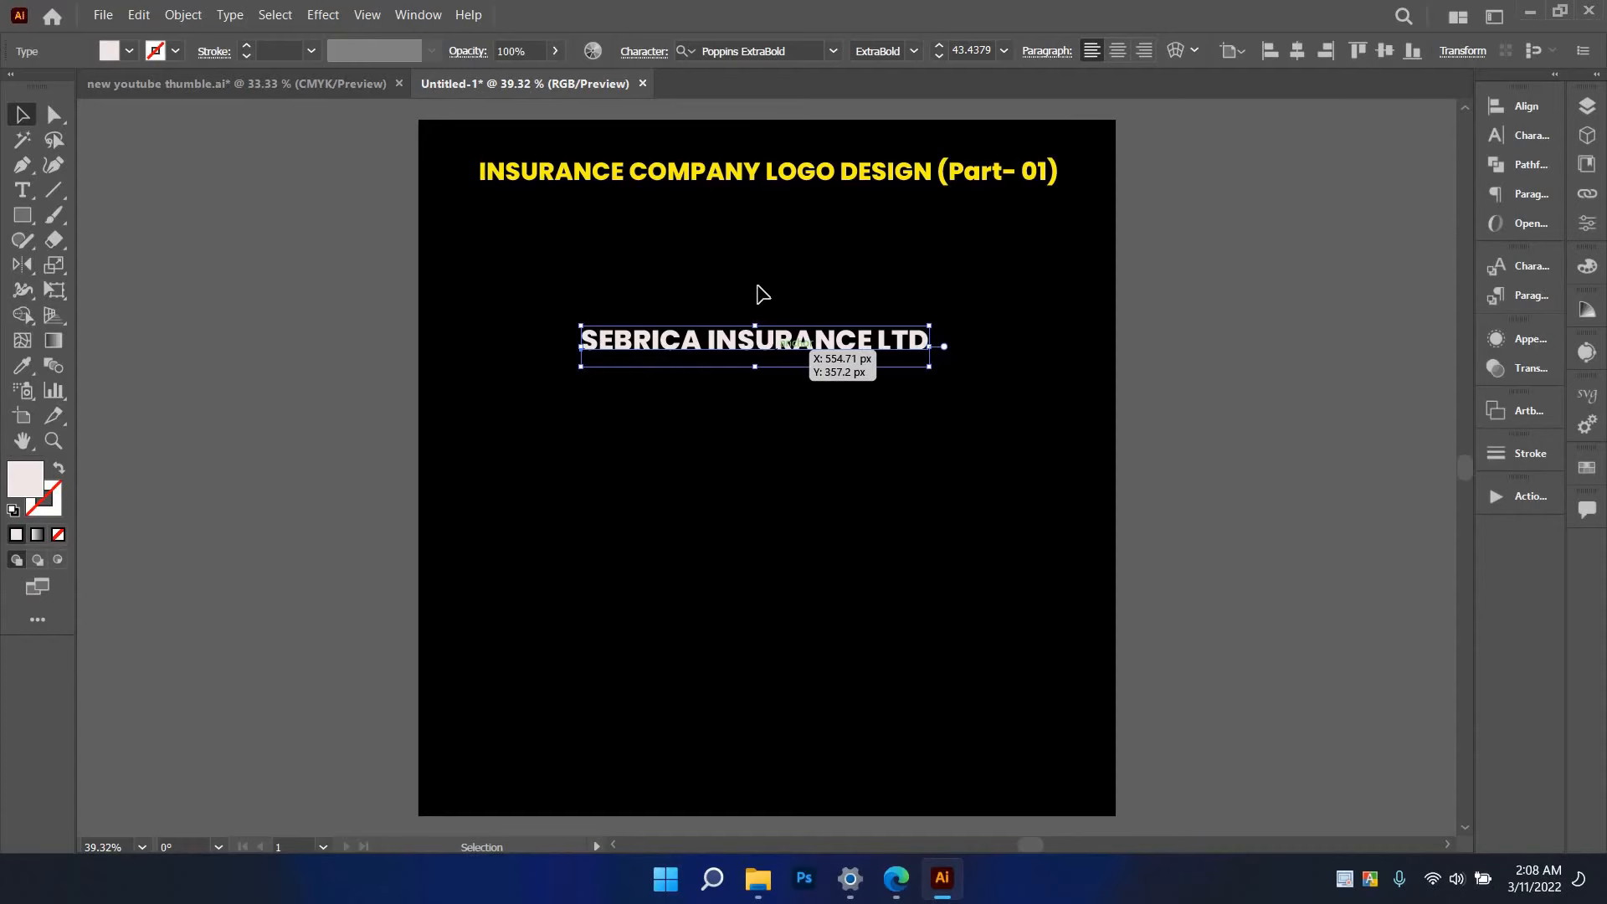
drag(756, 295, 759, 290)
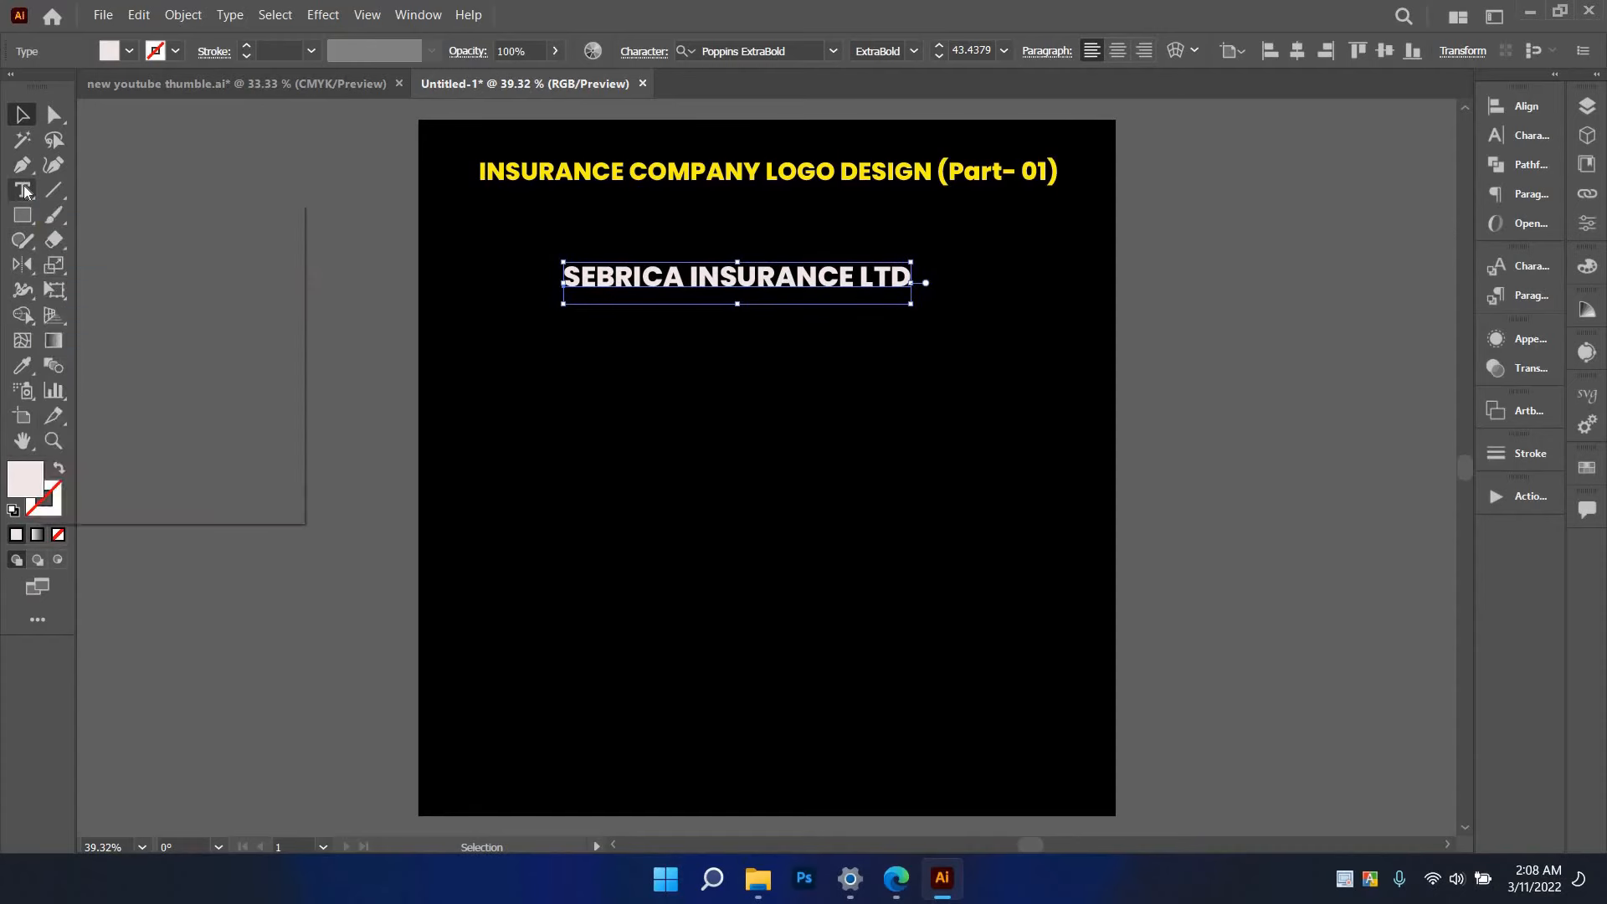
click(24, 192)
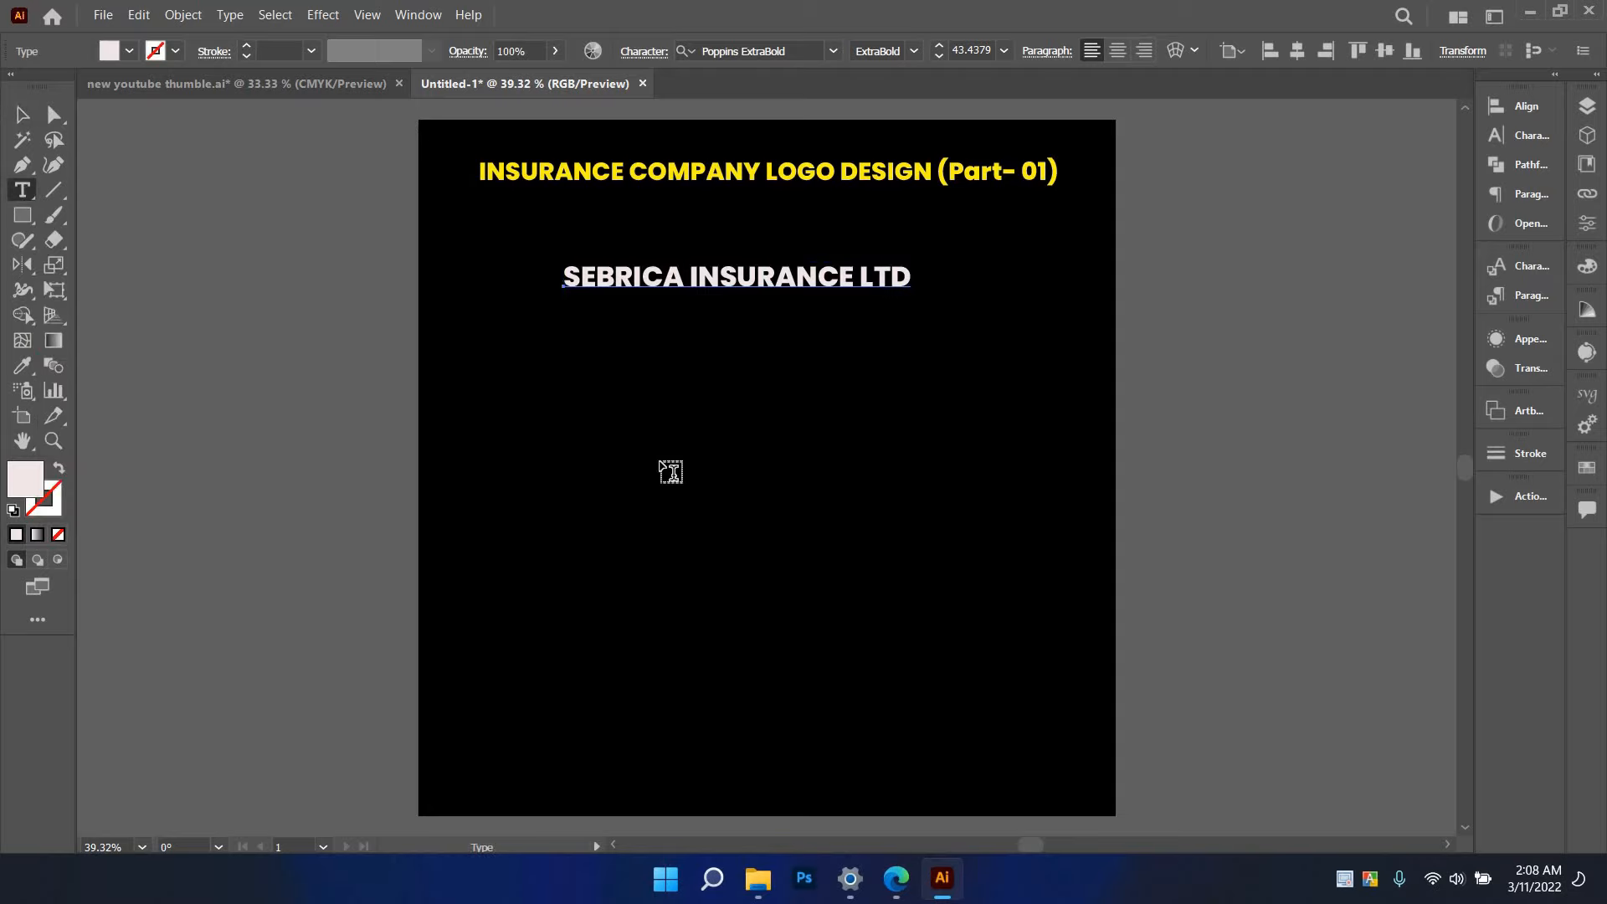
click(520, 448)
key(Escape)
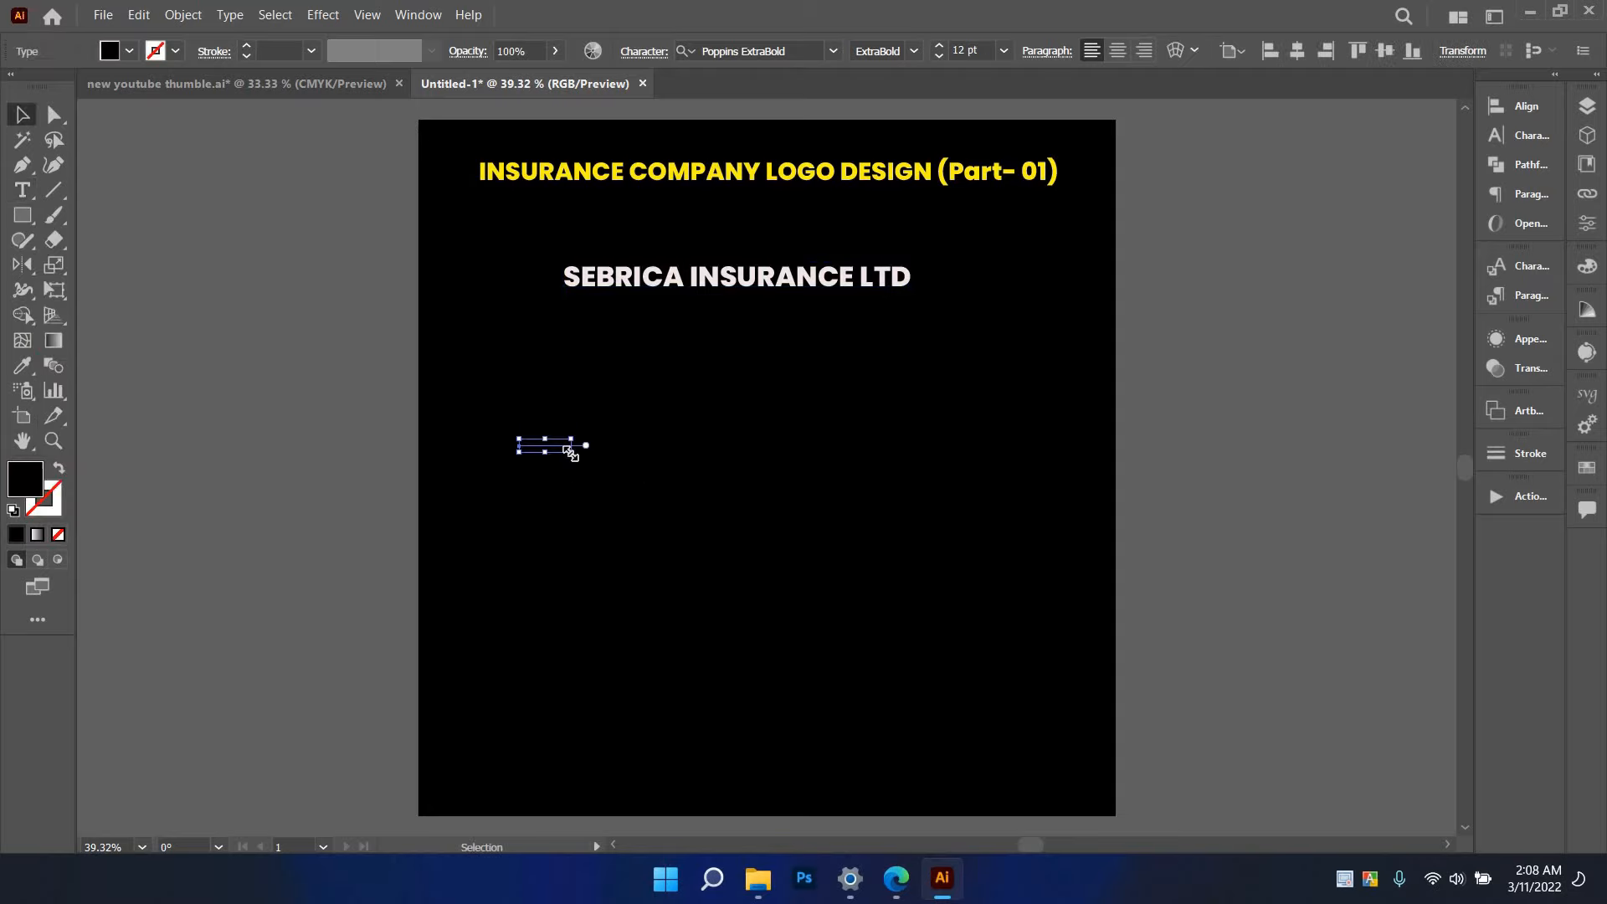
key(shift+s)
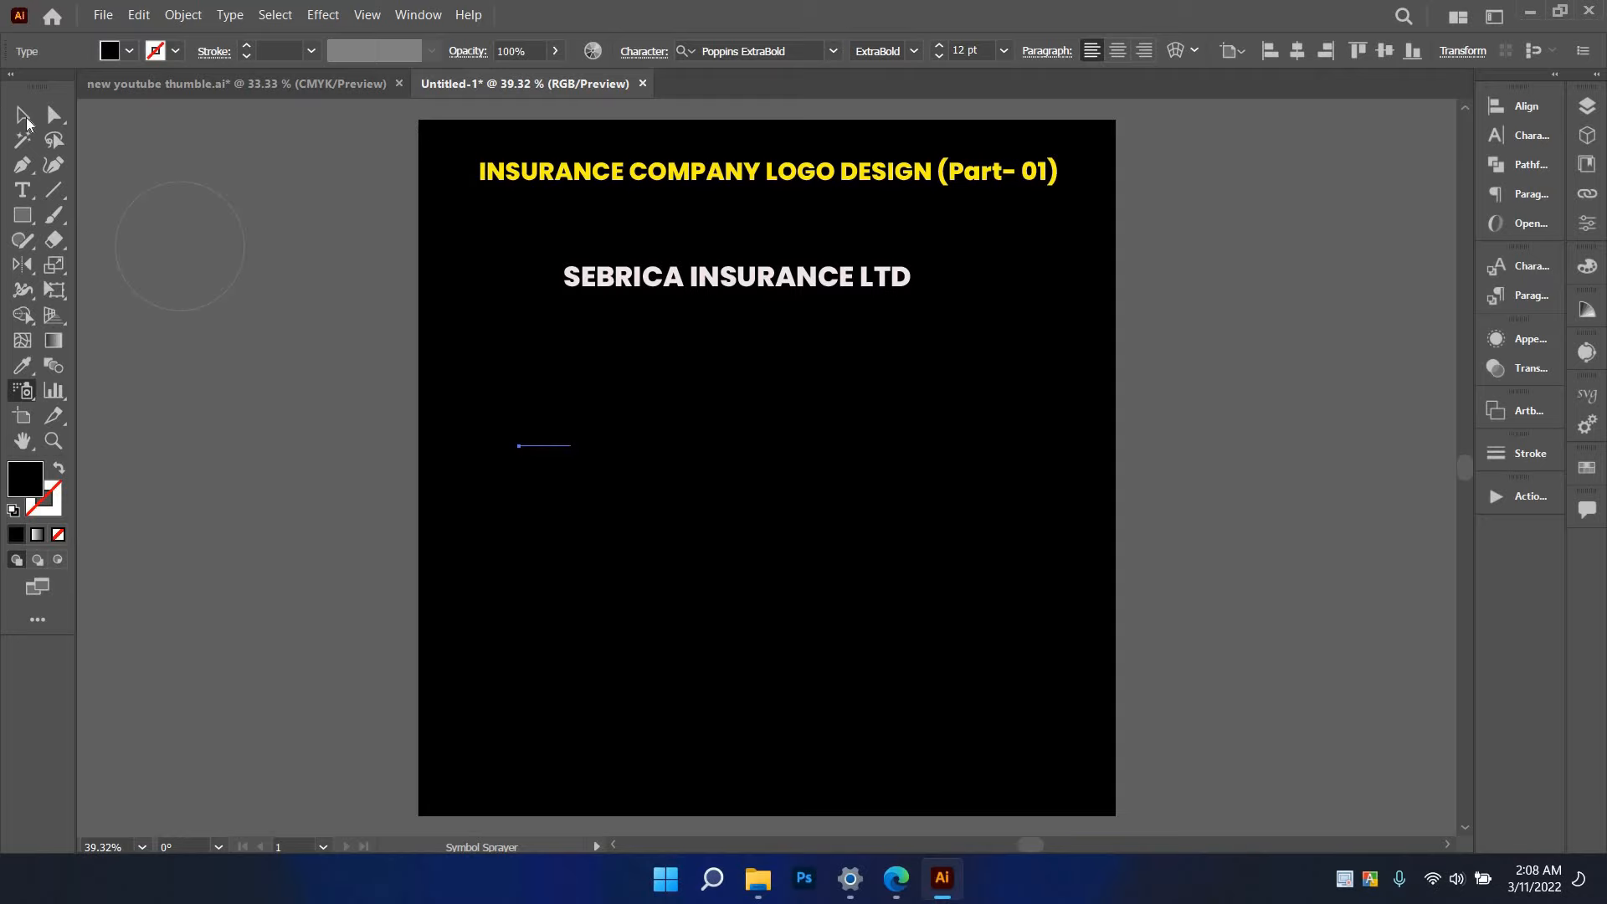
key(t)
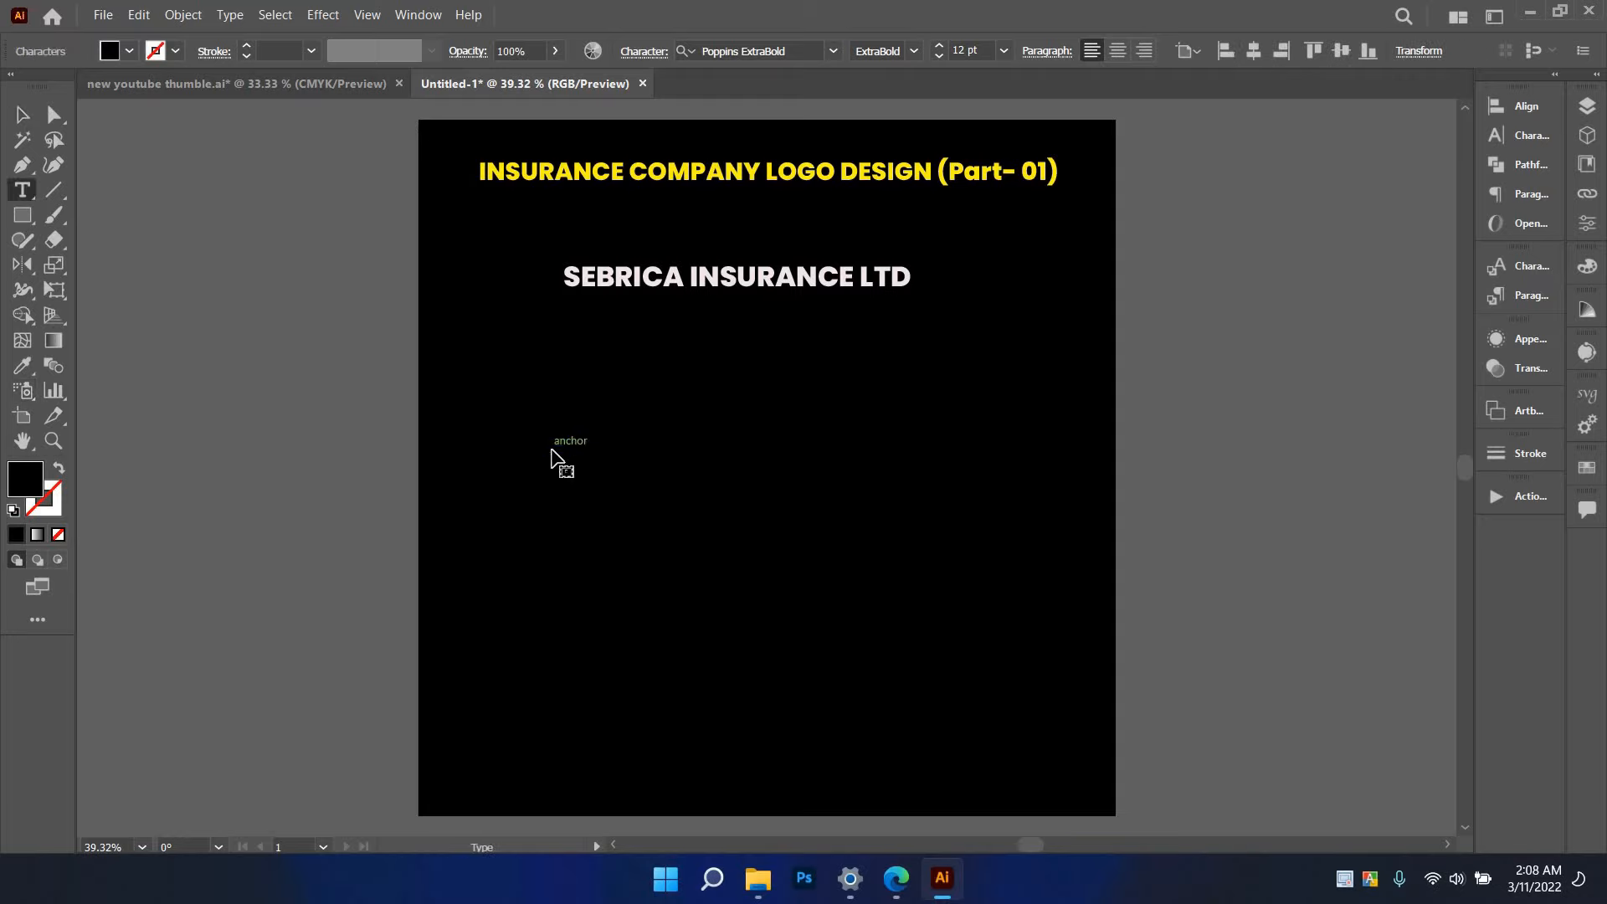
click(552, 449)
key(Escape)
- Replace the stray text placeholder with a copy of the company name and change the copy's content to "S"
click(732, 287)
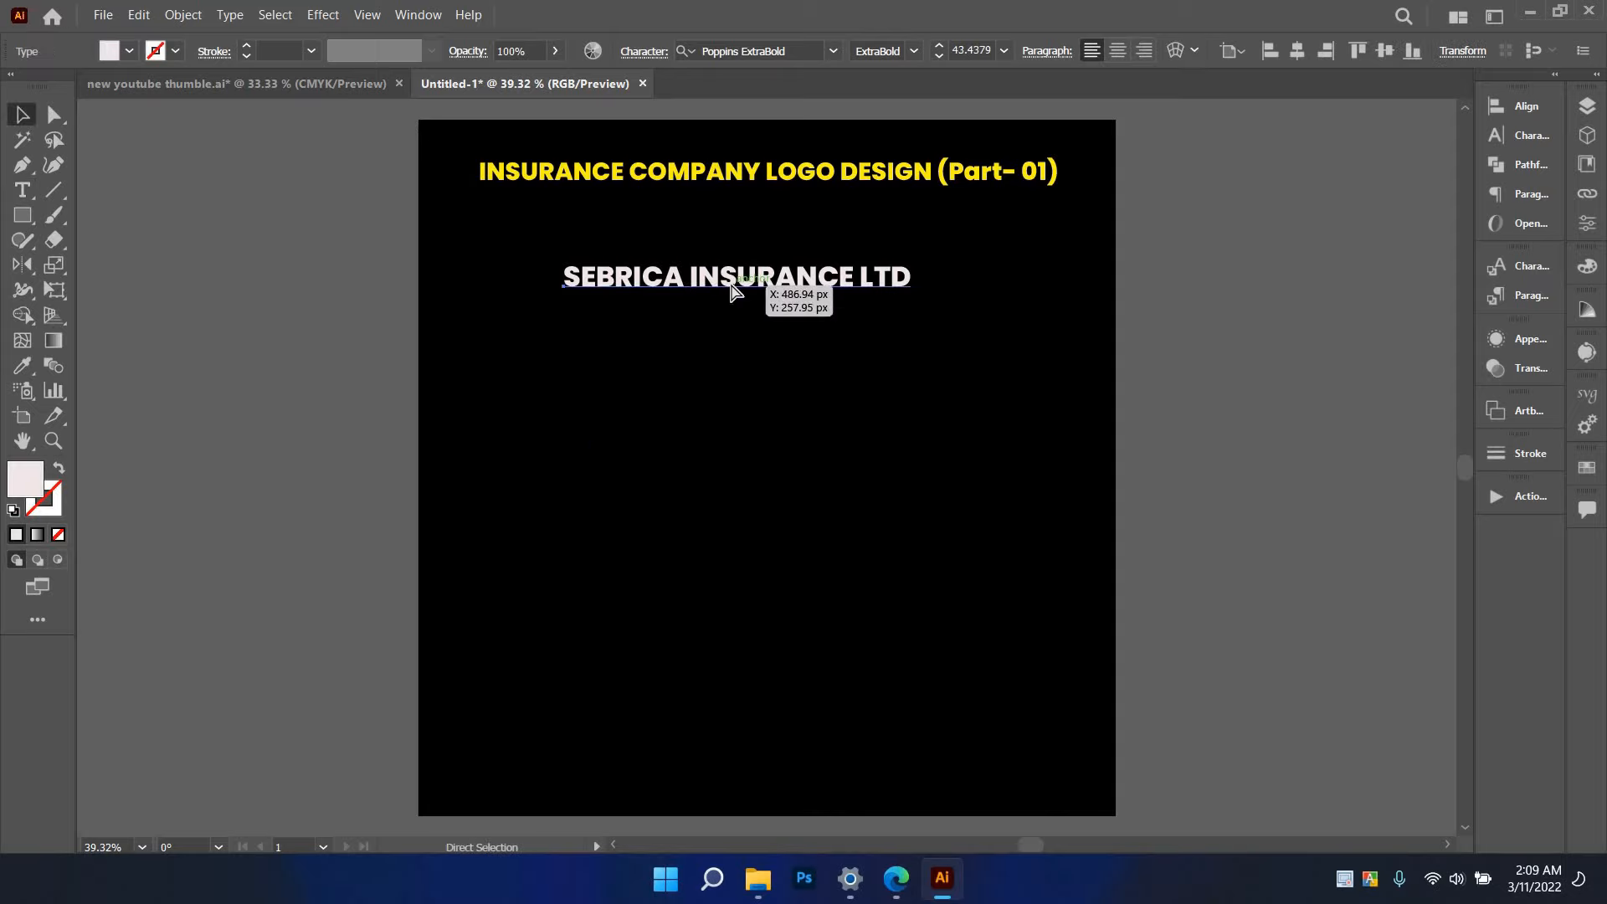
drag(634, 473, 591, 421)
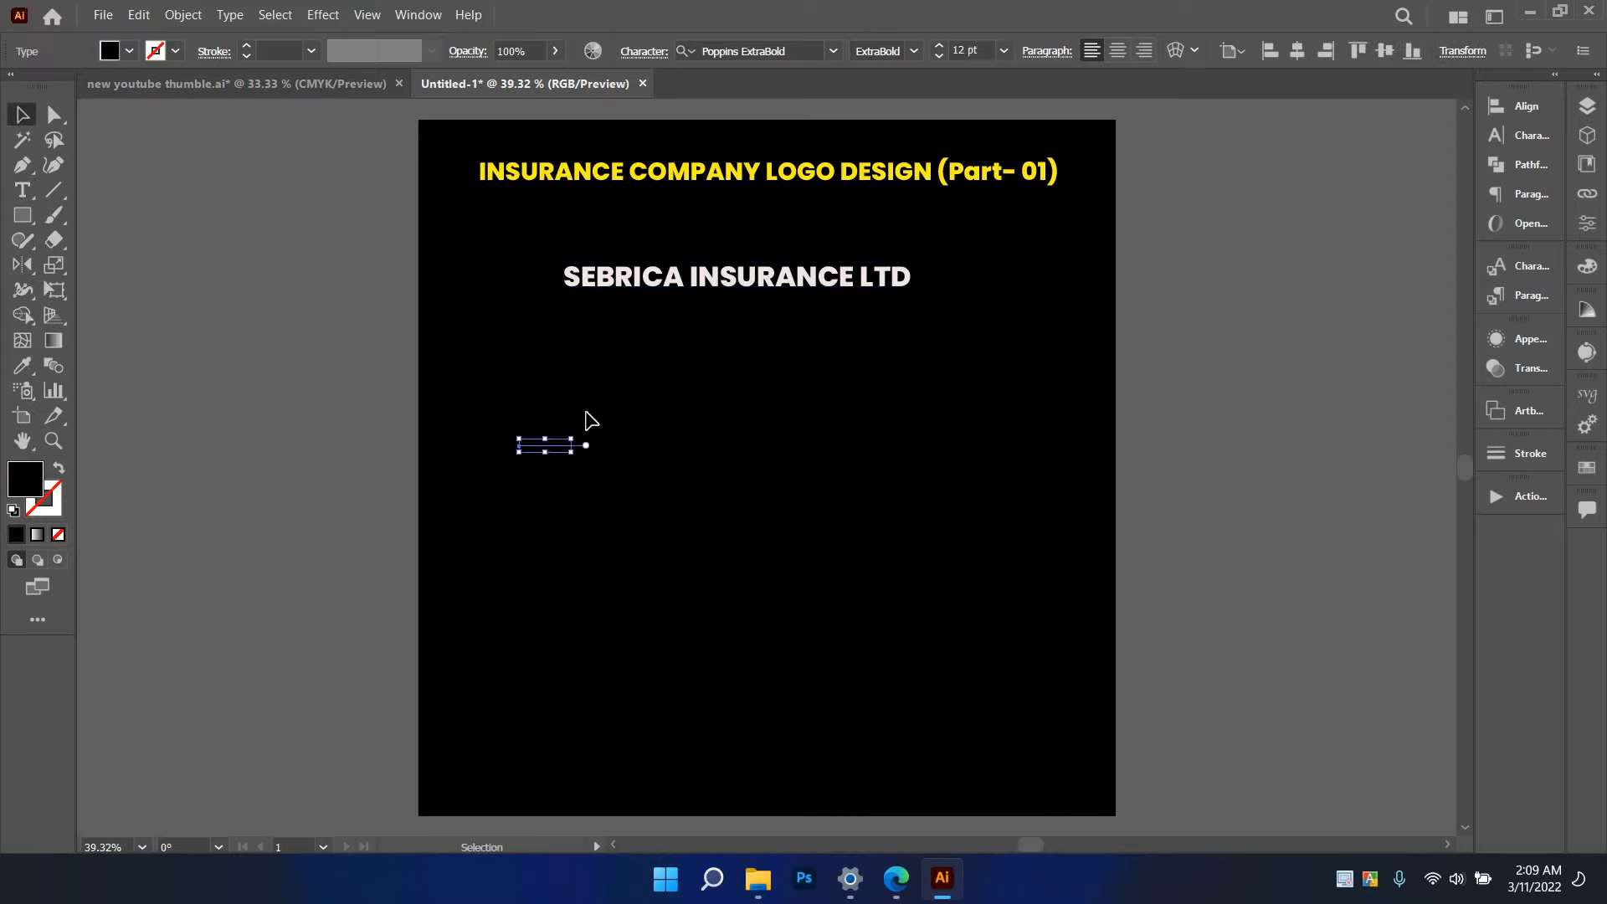
key(Delete)
key(ctrl+v)
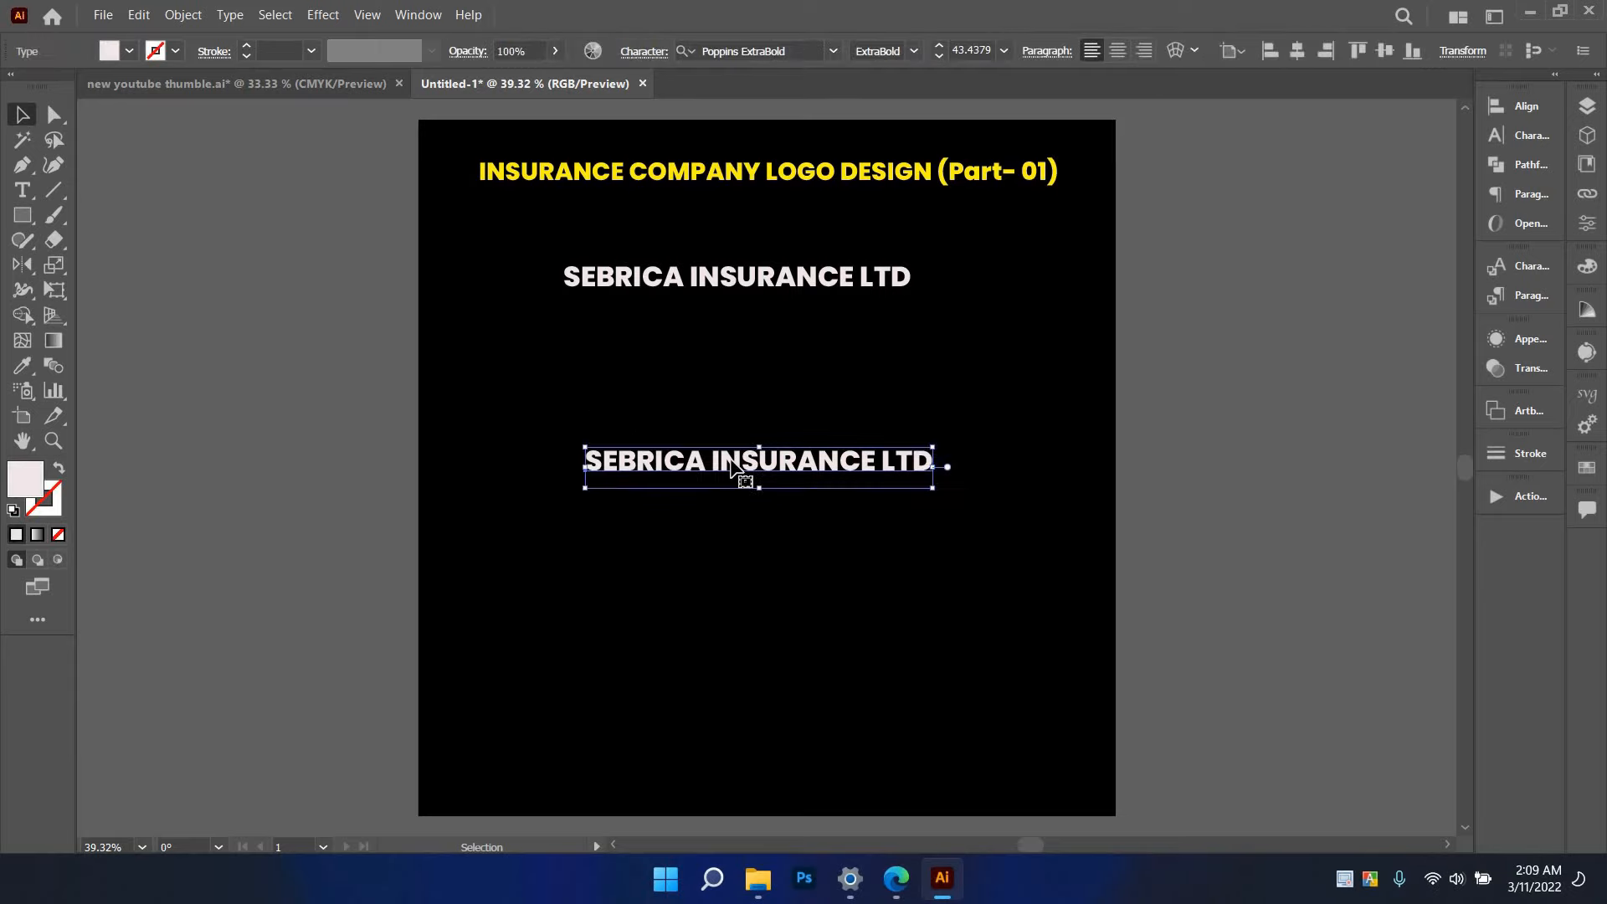
double_click(732, 469)
key(ctrl+a)
text(S)
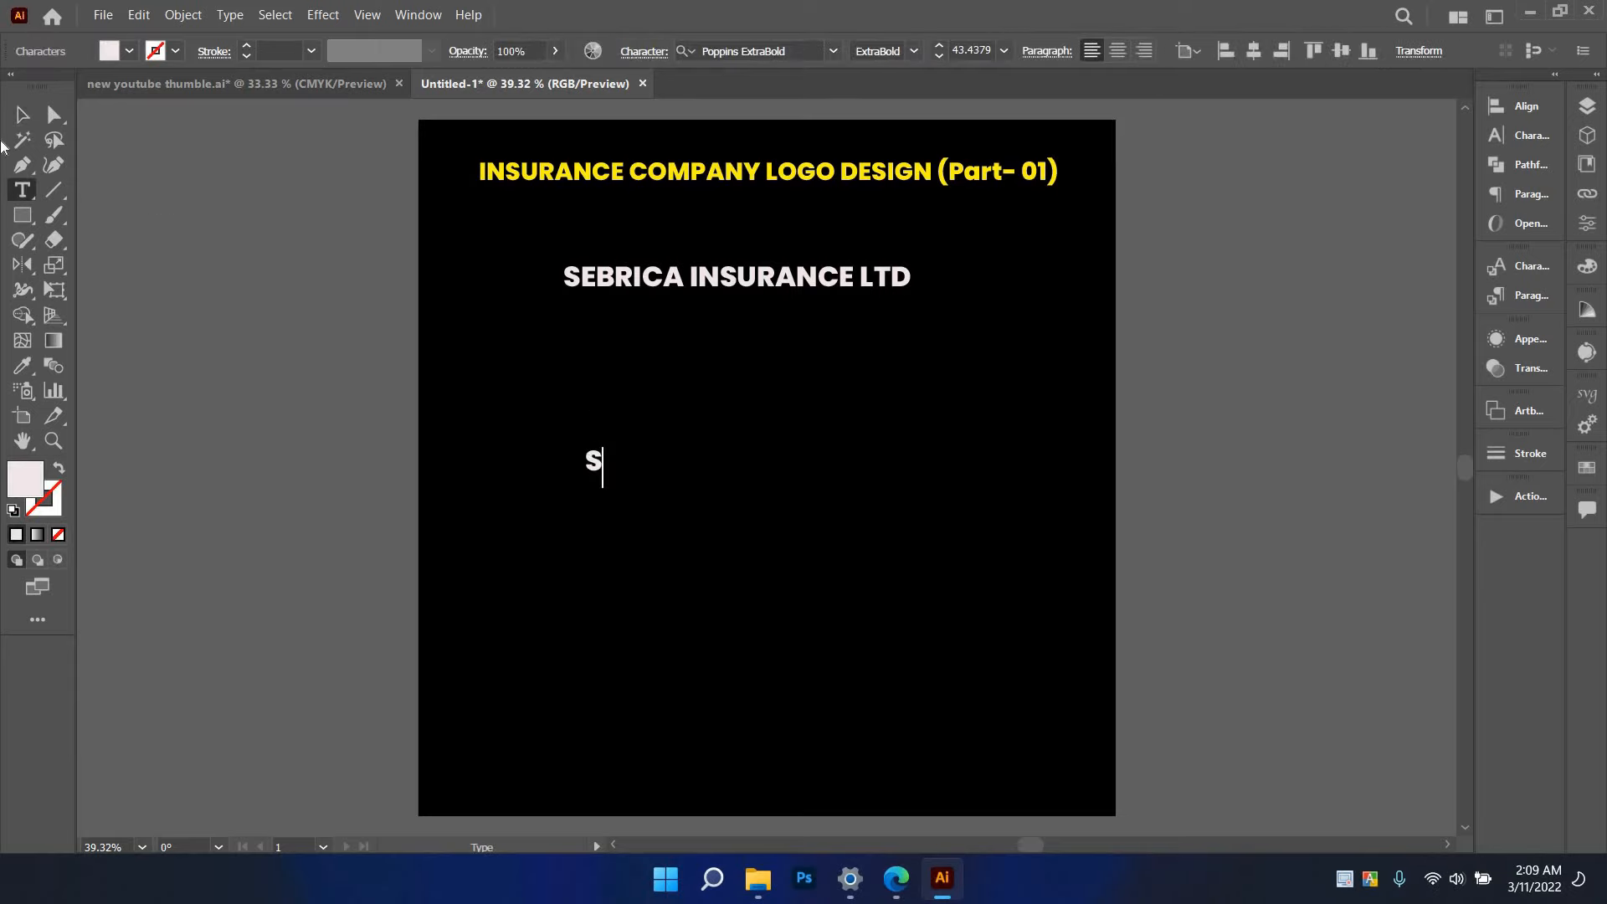
- Scale the letter S up to about 246 pt and position it beneath the company name
click(23, 115)
drag(603, 489, 752, 586)
drag(699, 509, 643, 553)
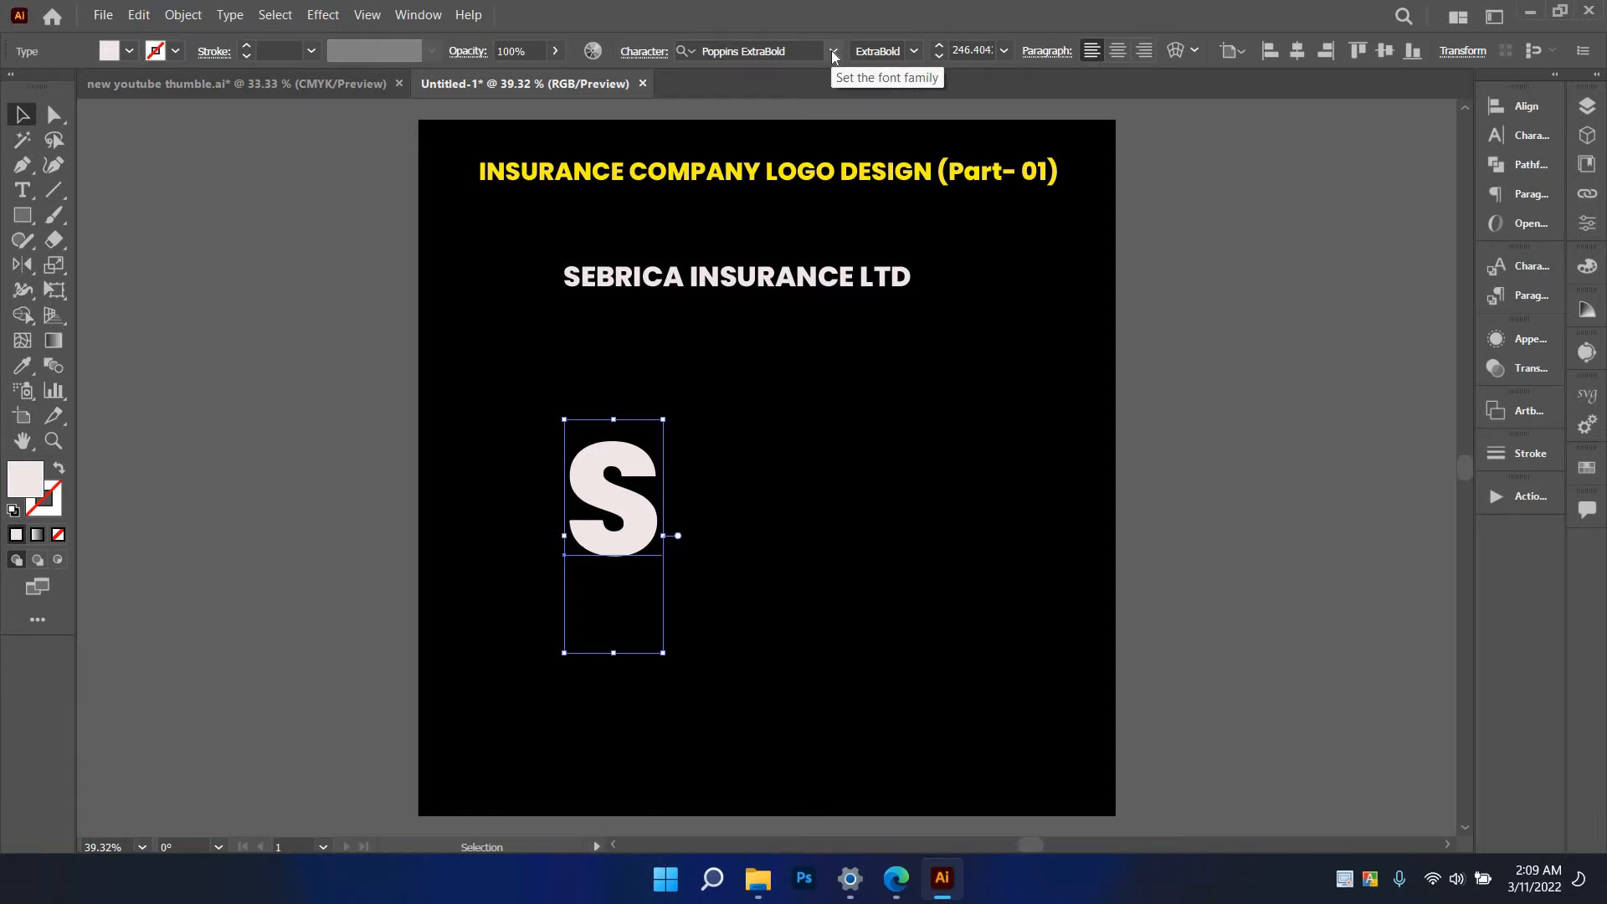
- Preview fonts on the letter S and set it to Jost Black
click(833, 52)
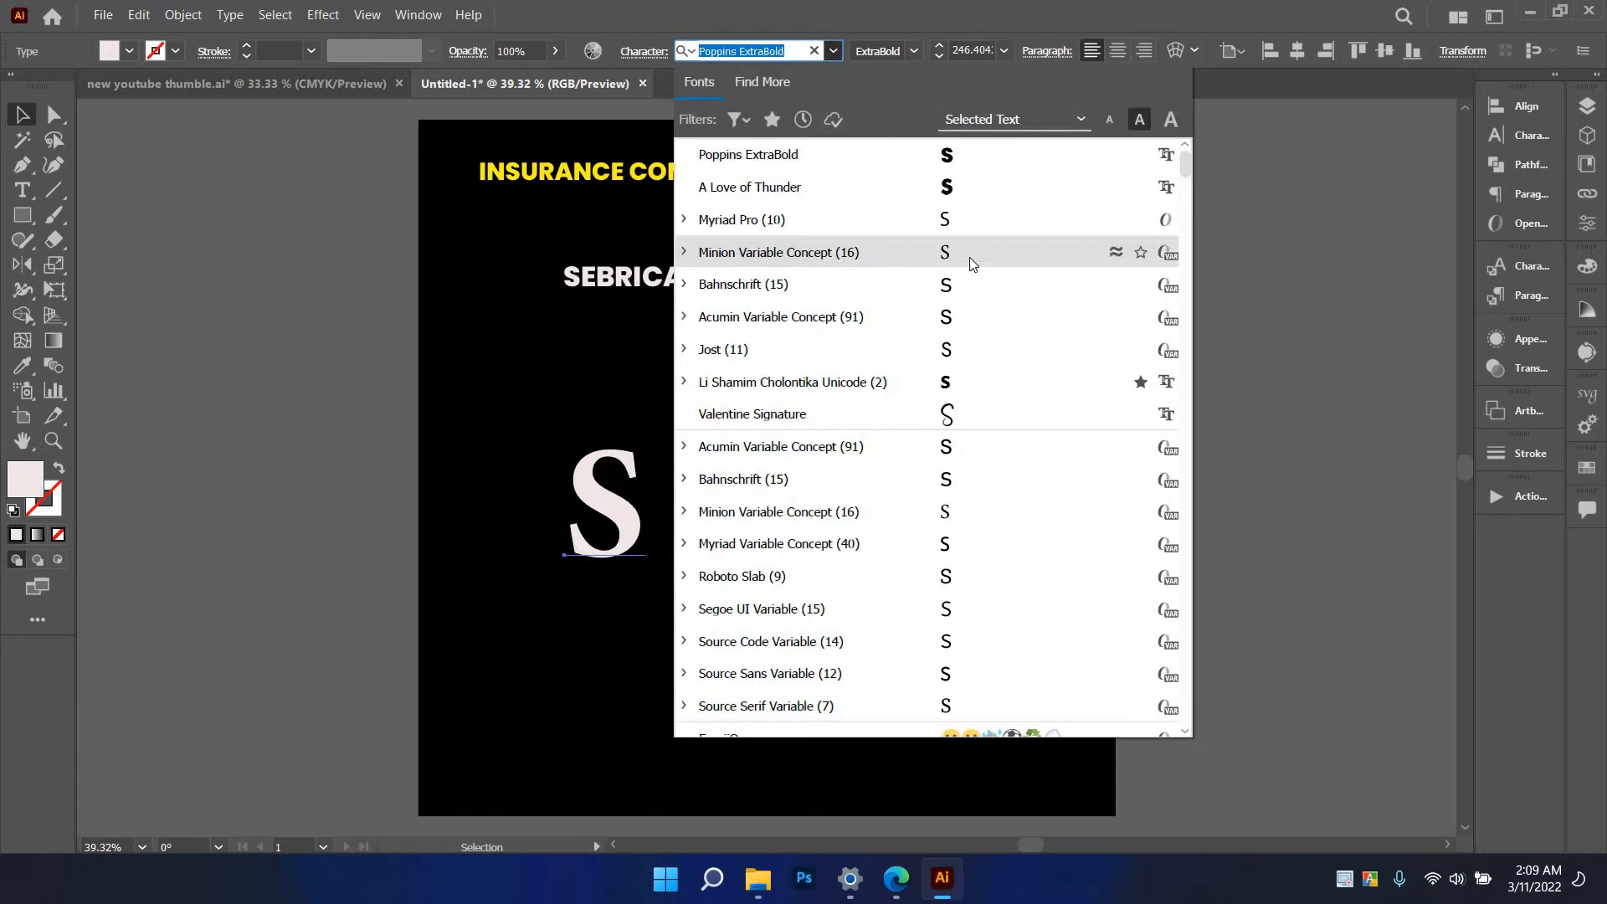
scroll(977, 289, down, 8)
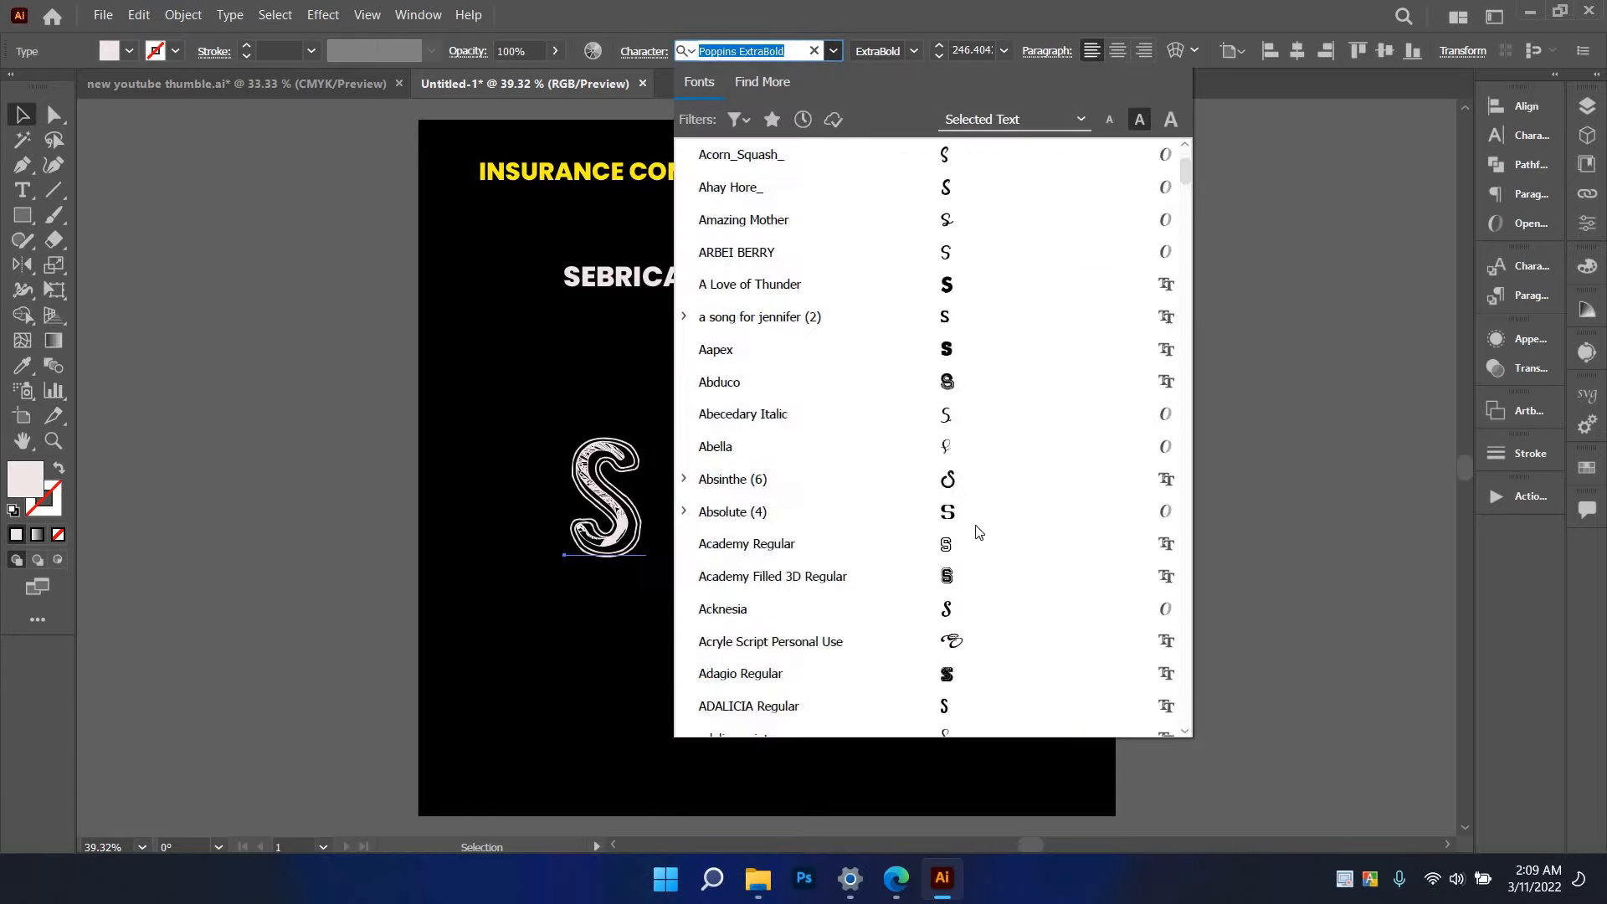
scroll(994, 598, down, 7)
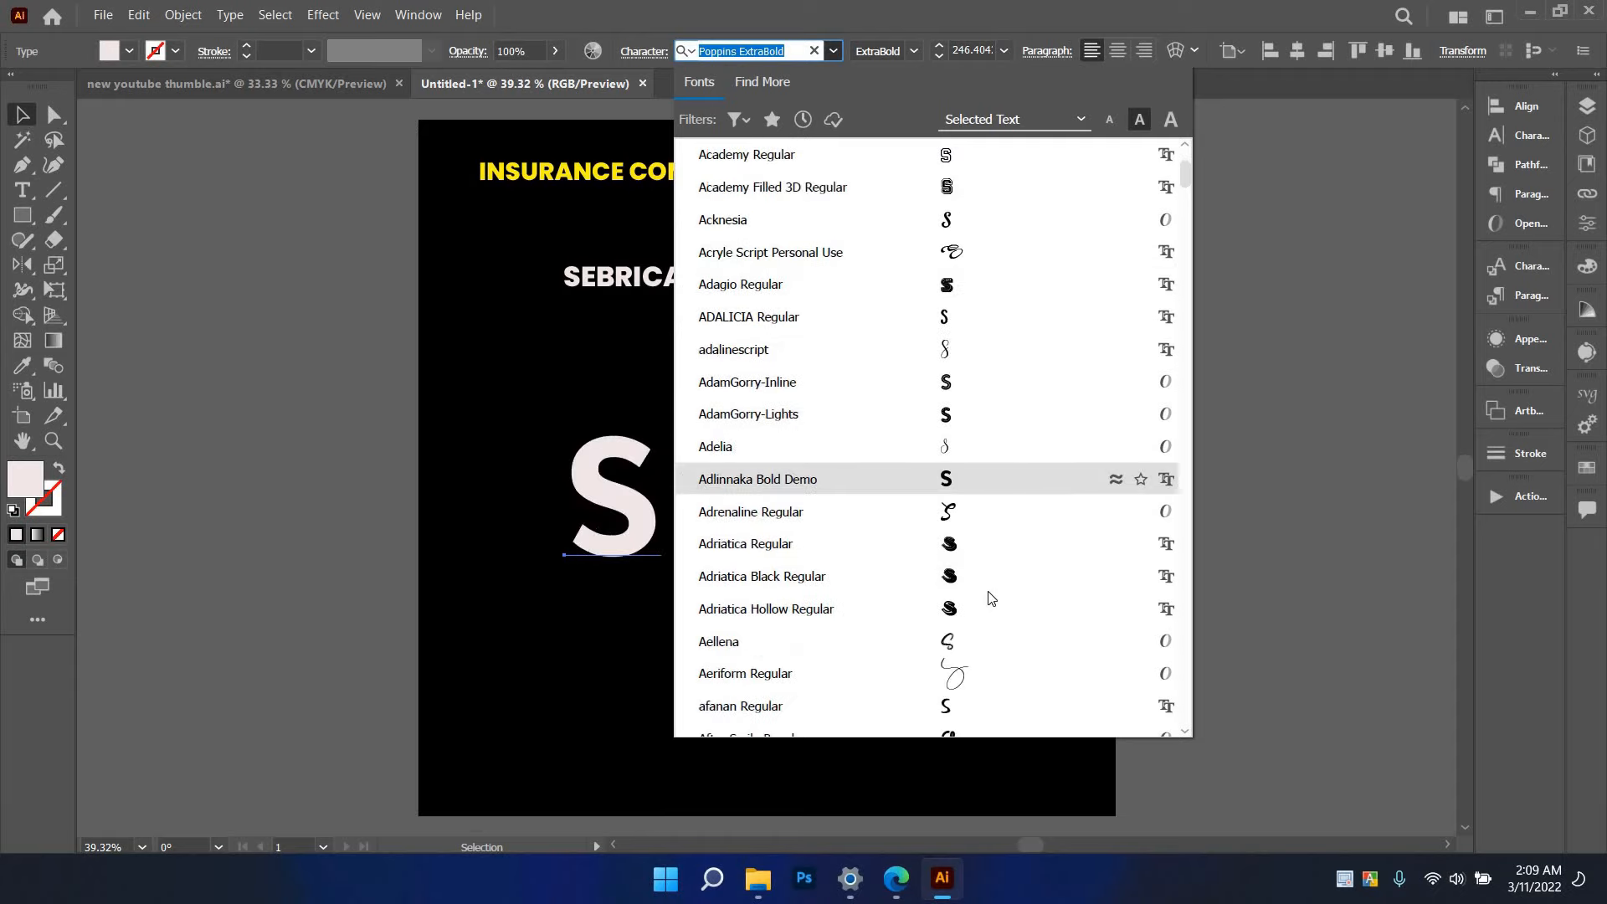
scroll(991, 595, down, 2)
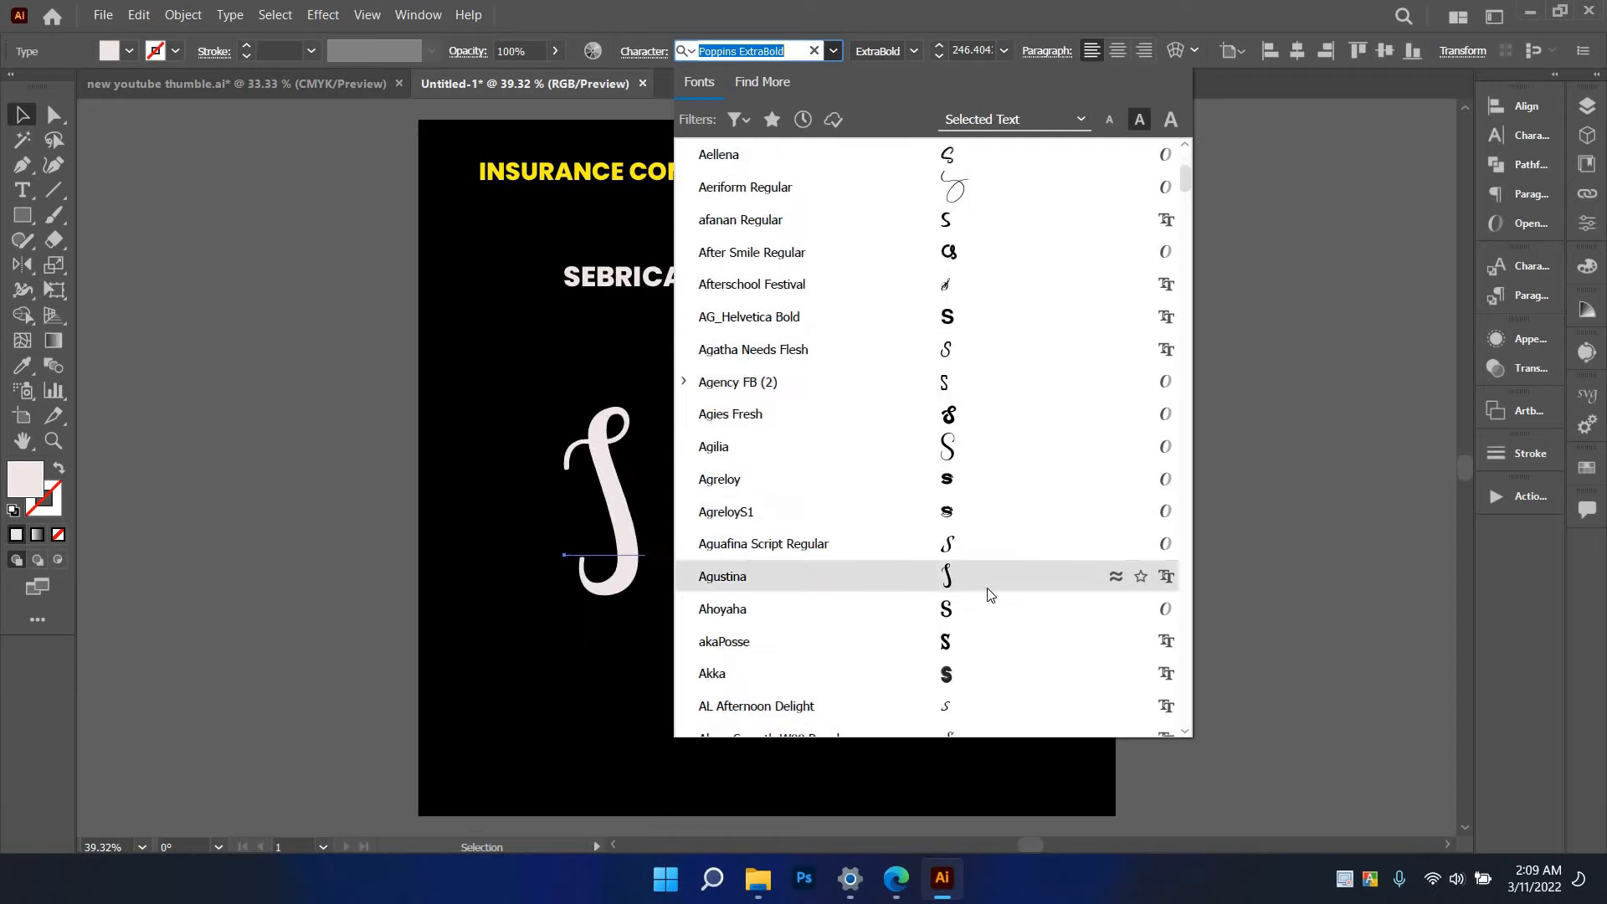
scroll(991, 592, down, 2)
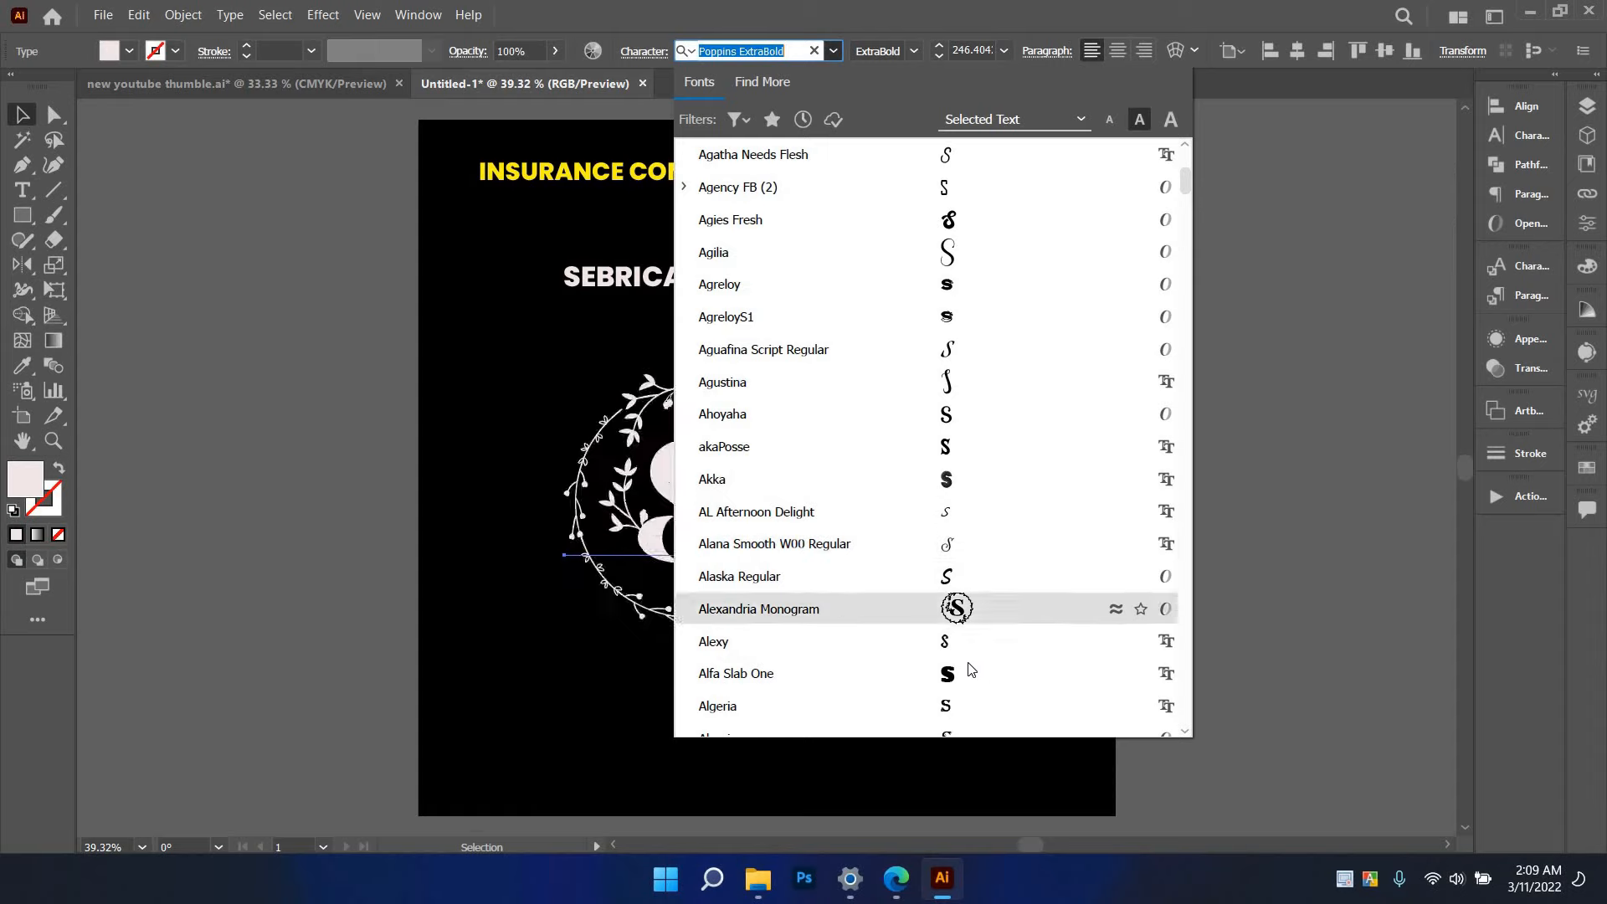
scroll(968, 665, down, 4)
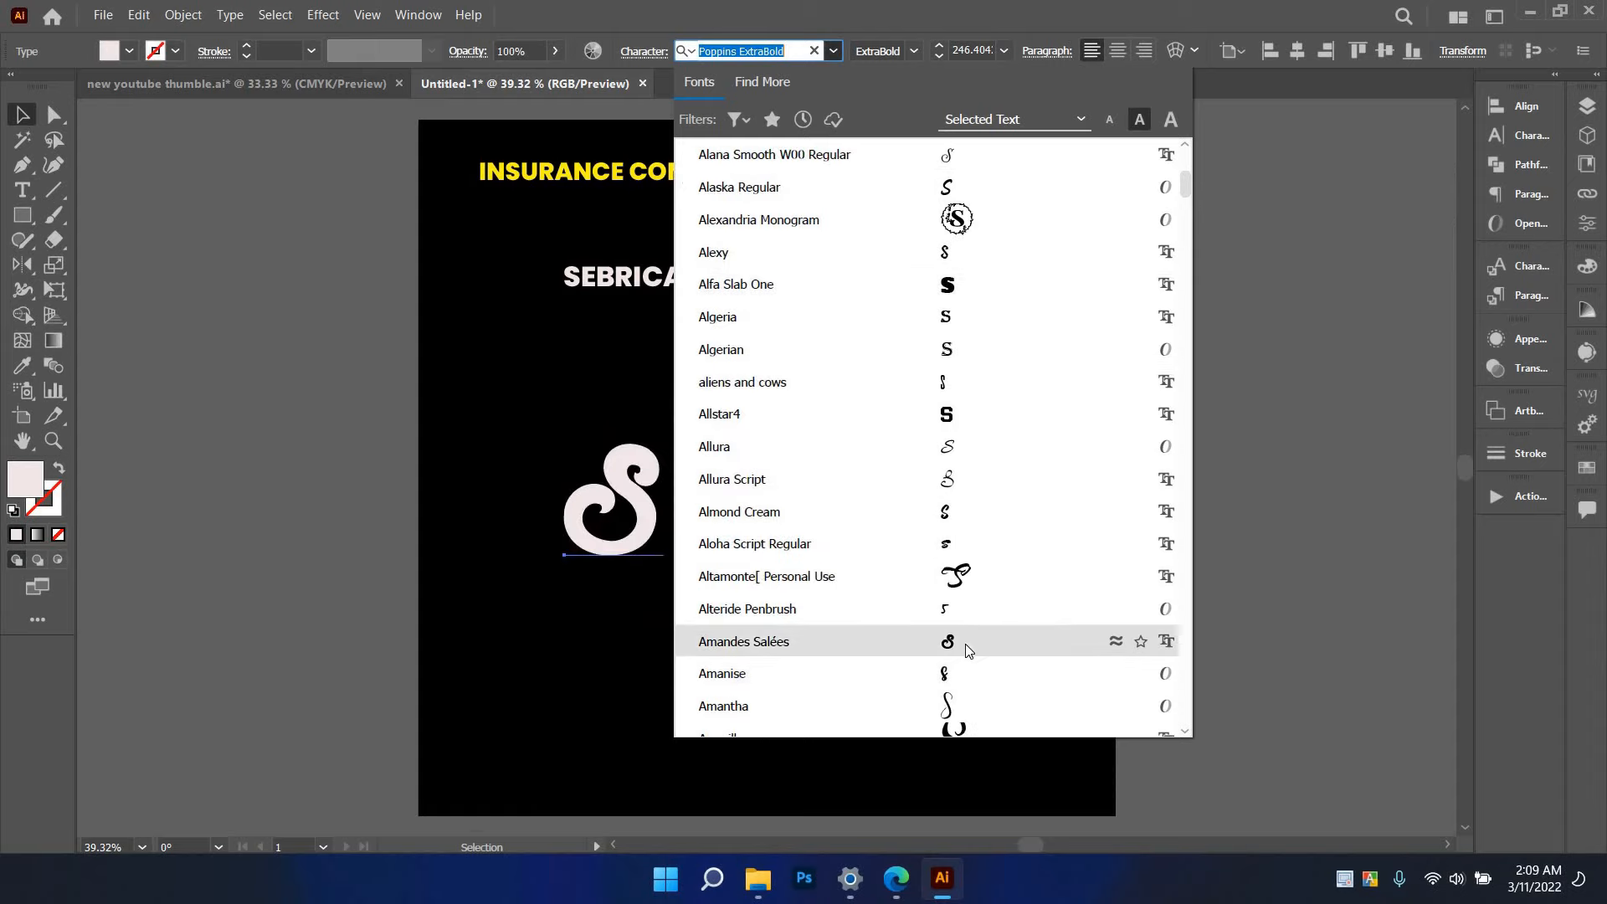
text(jost)
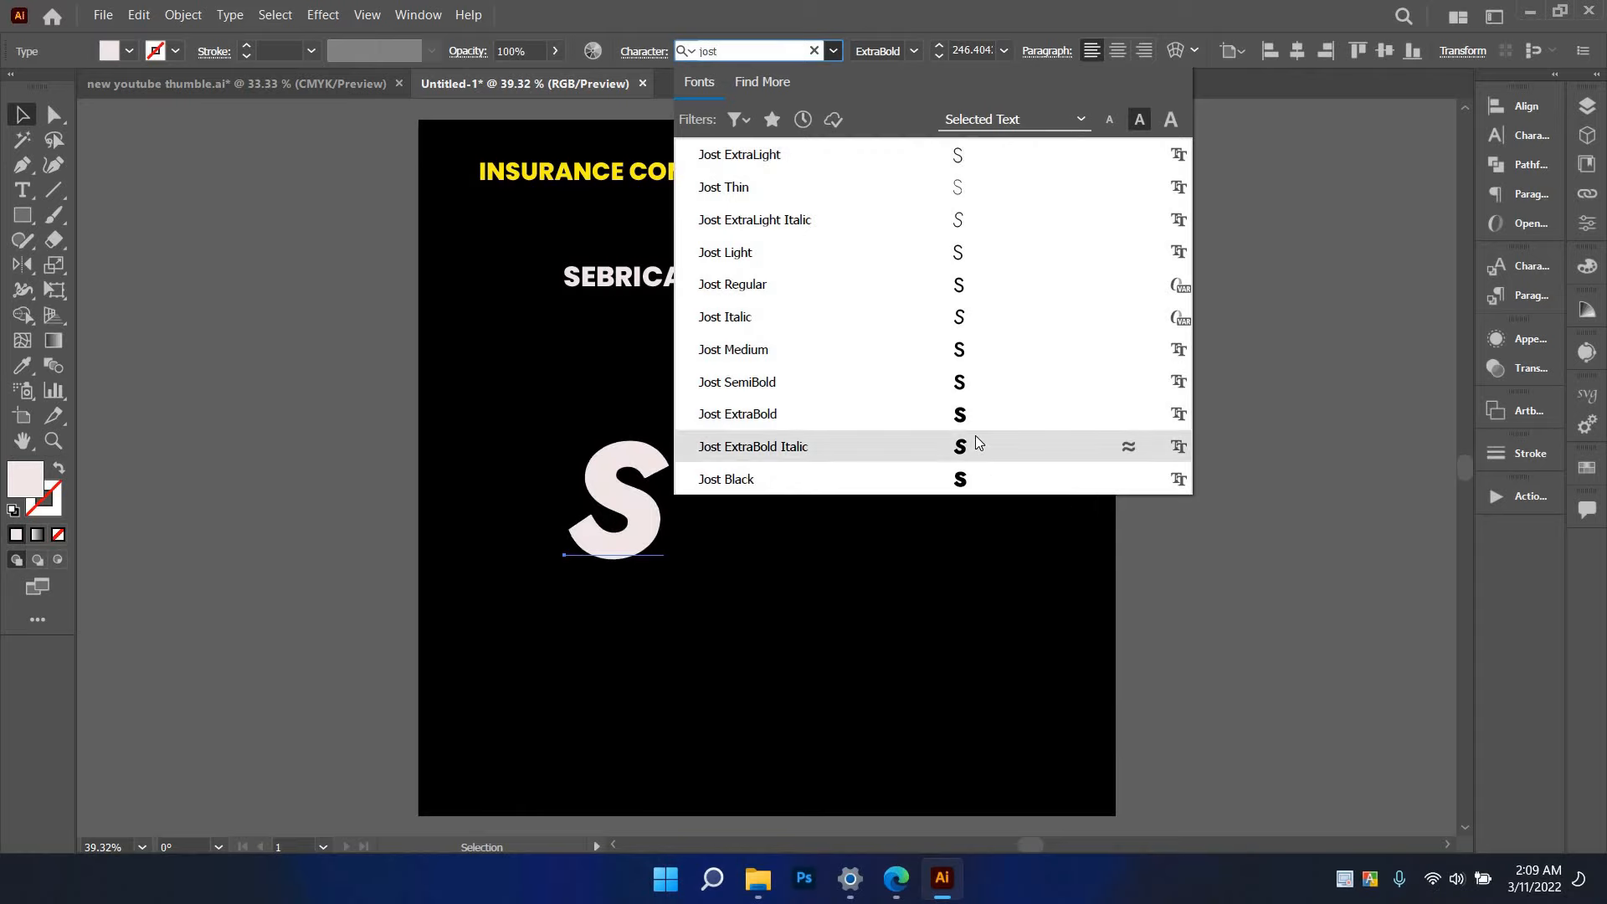
click(965, 484)
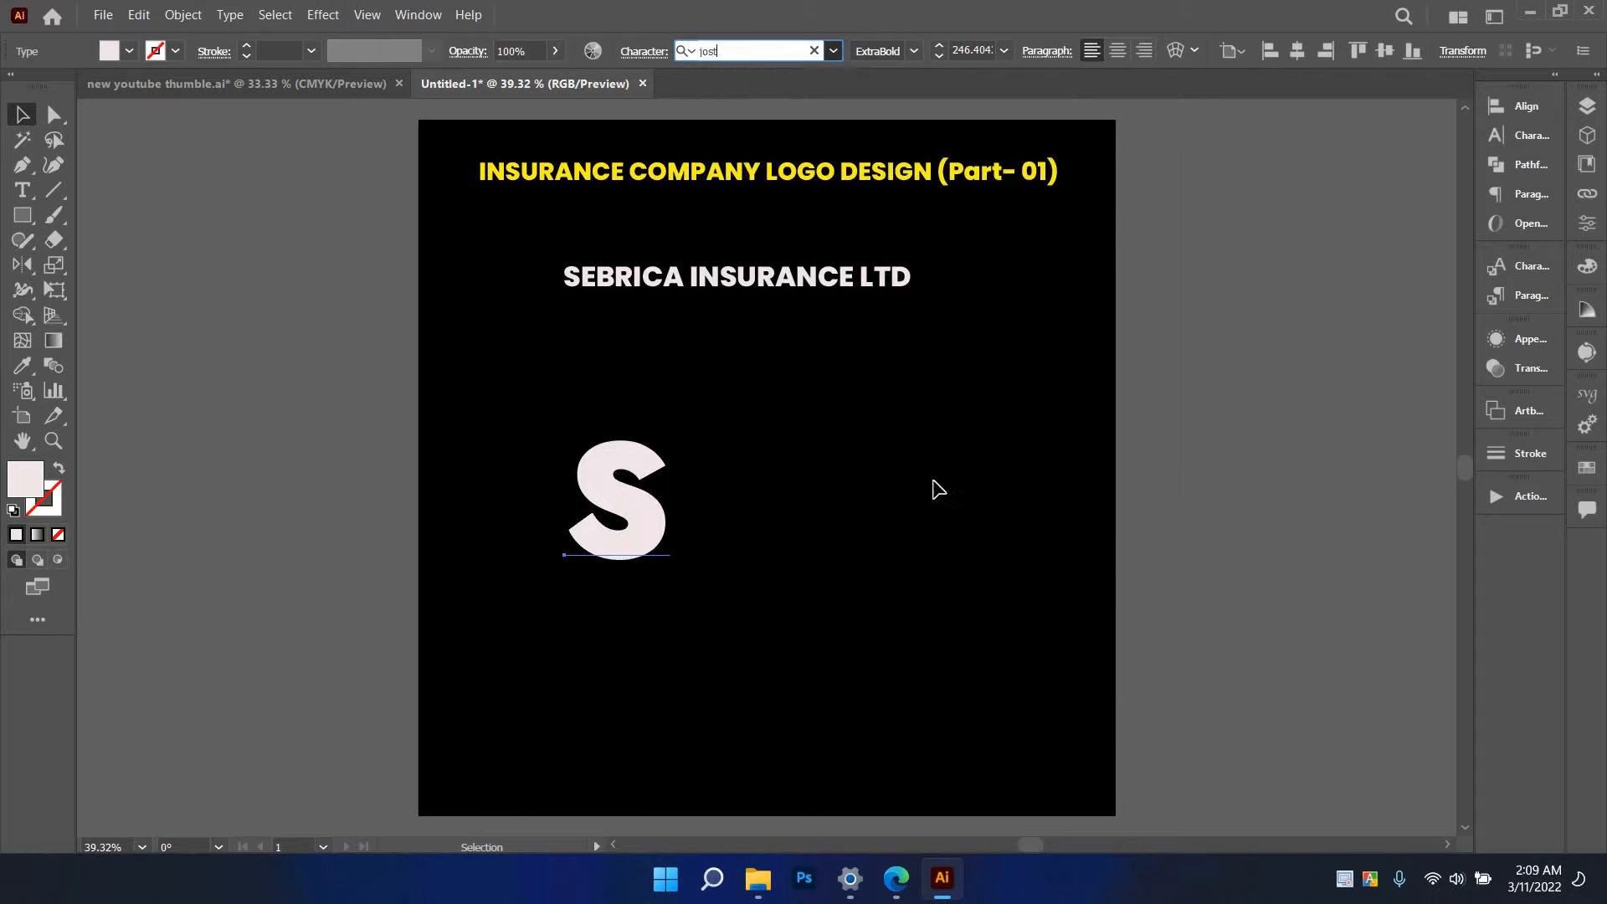
click(53, 112)
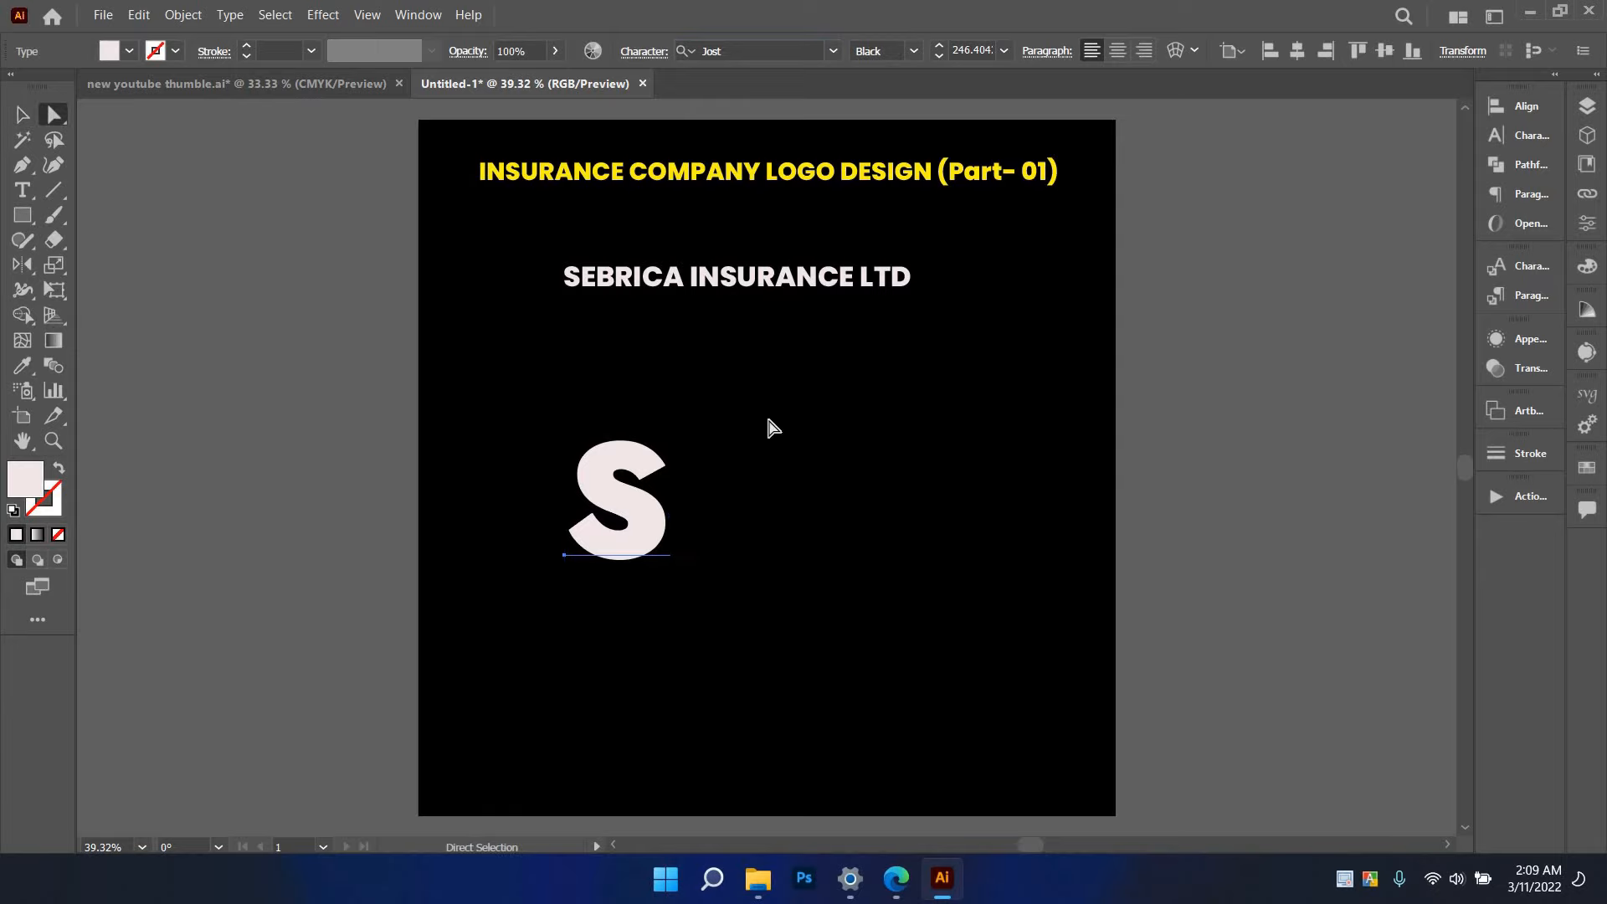
click(21, 114)
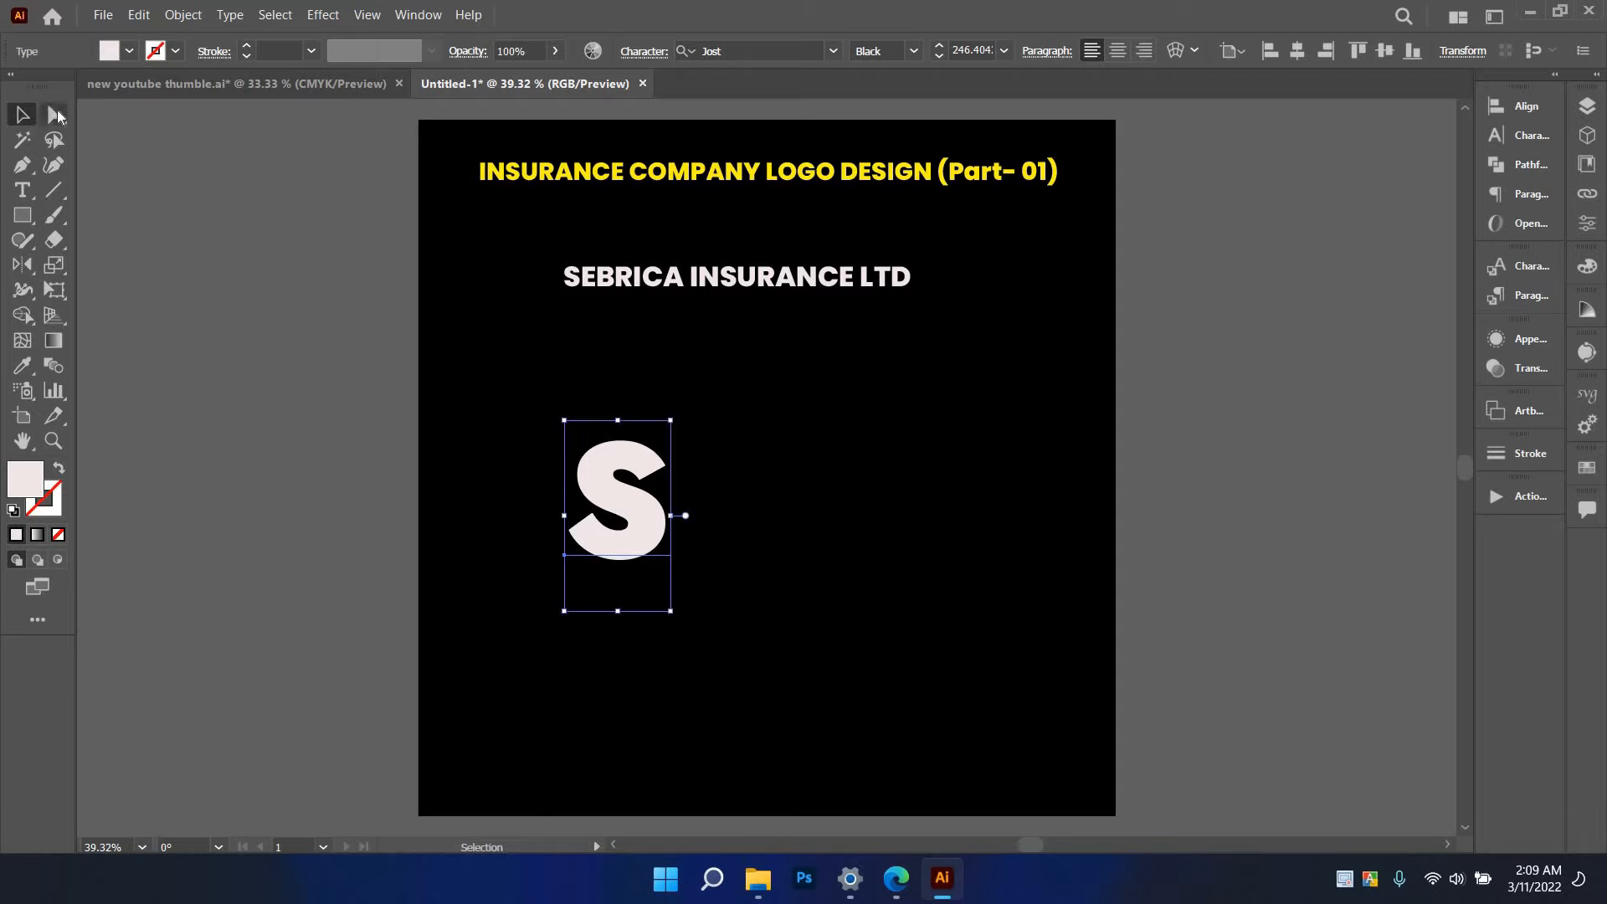
click(57, 114)
click(134, 137)
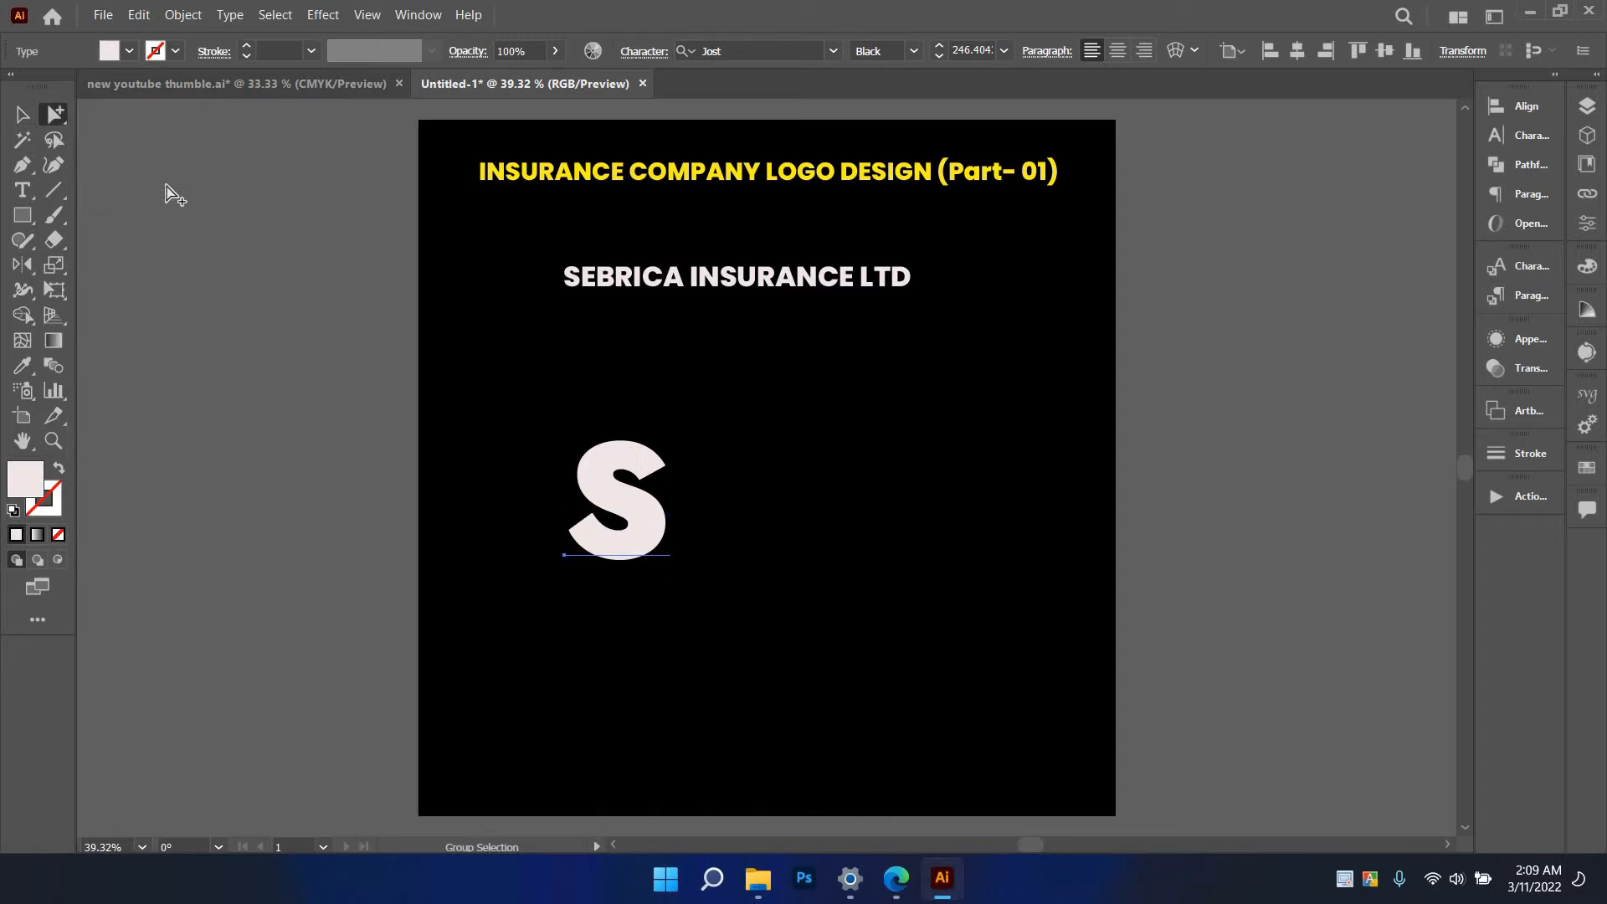
- Enlarge the letter S further to about 472 pt, keeping it beneath the company name
key(v)
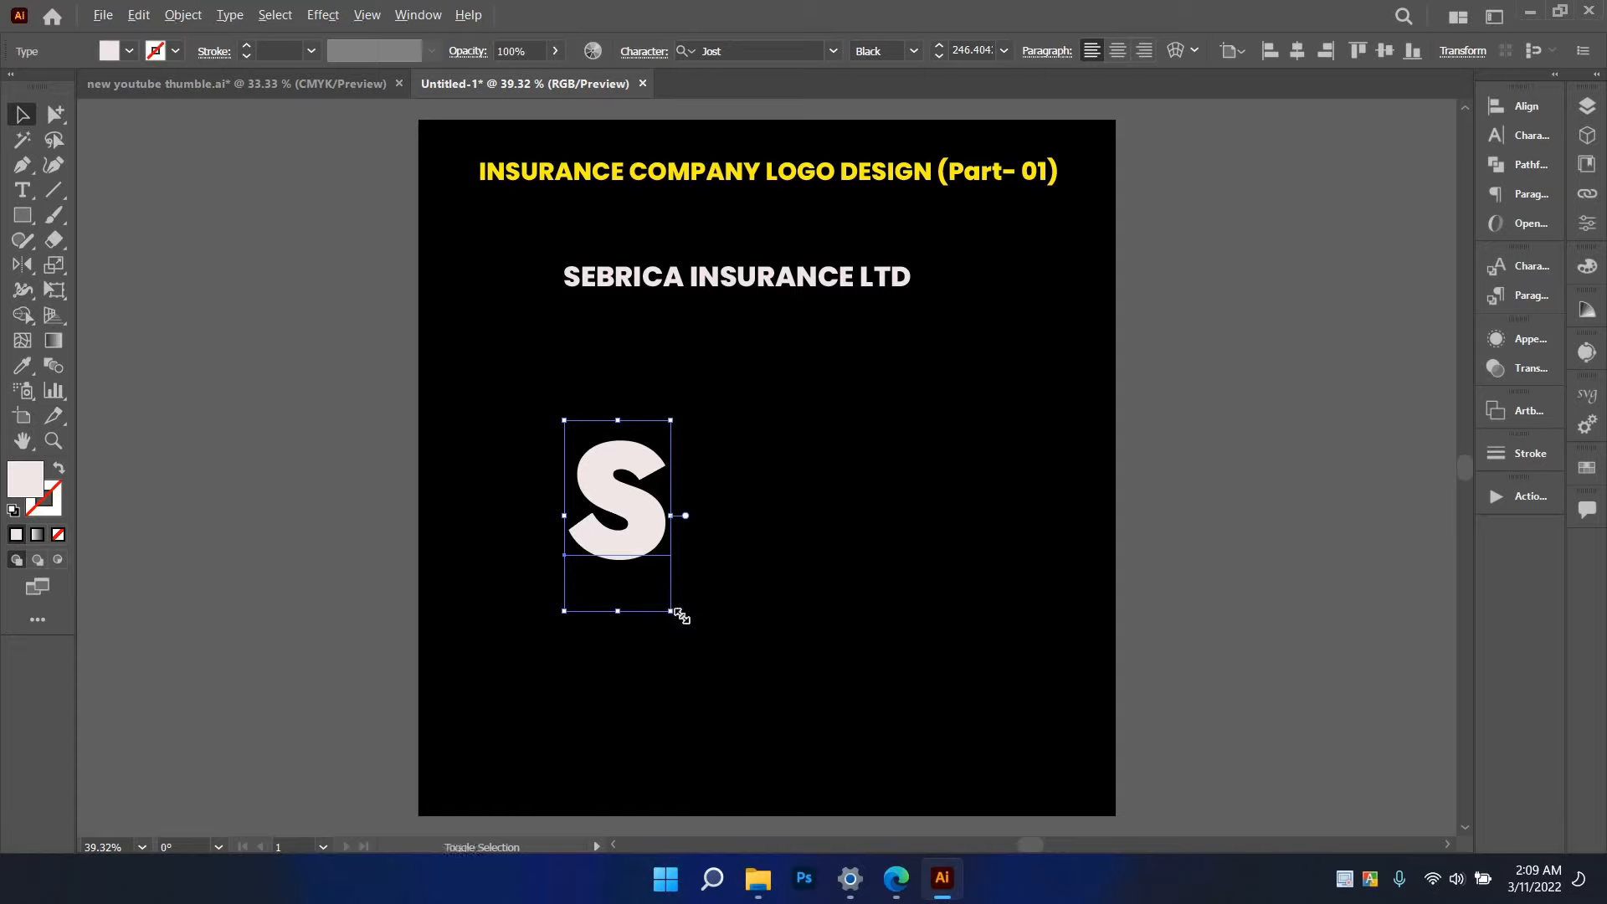
drag(703, 619, 708, 543)
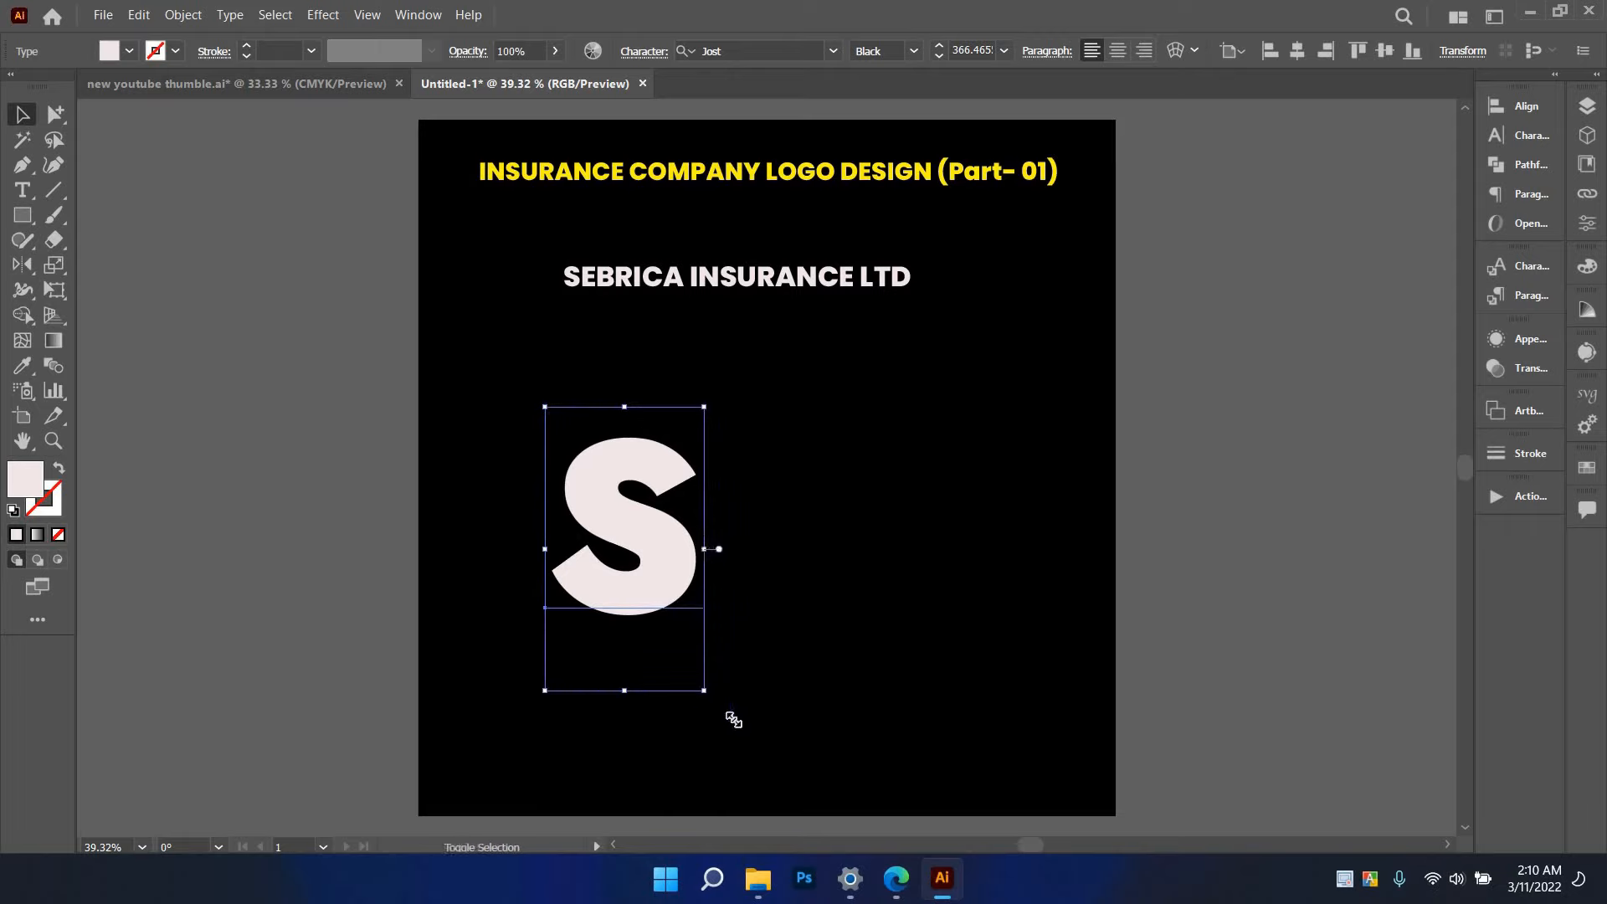
drag(733, 720, 782, 606)
click(782, 606)
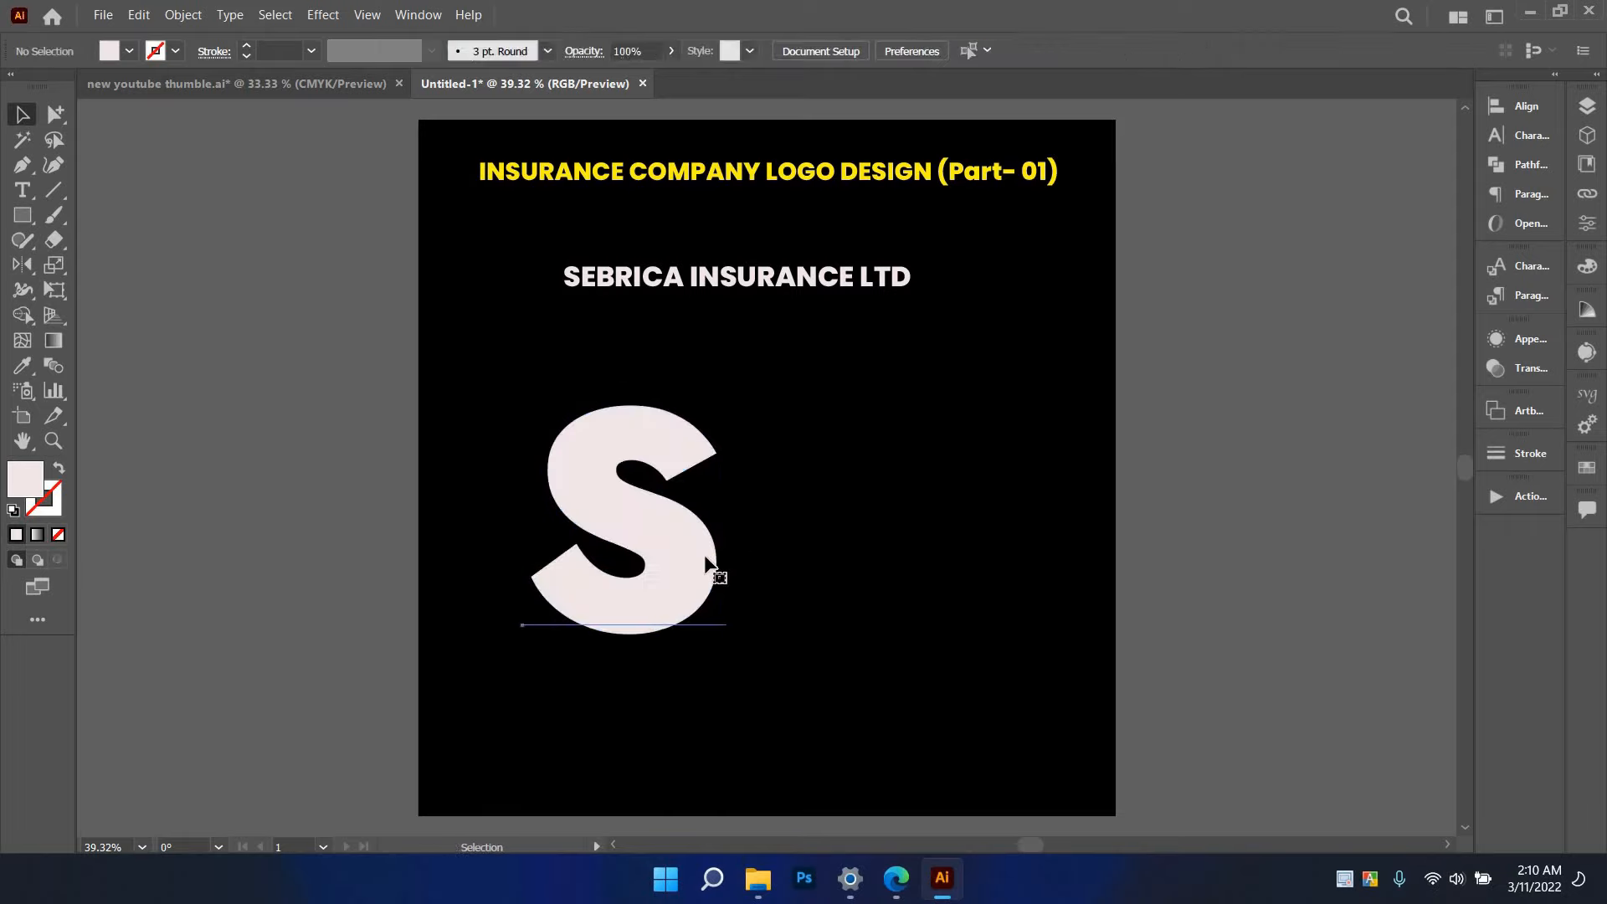
click(706, 557)
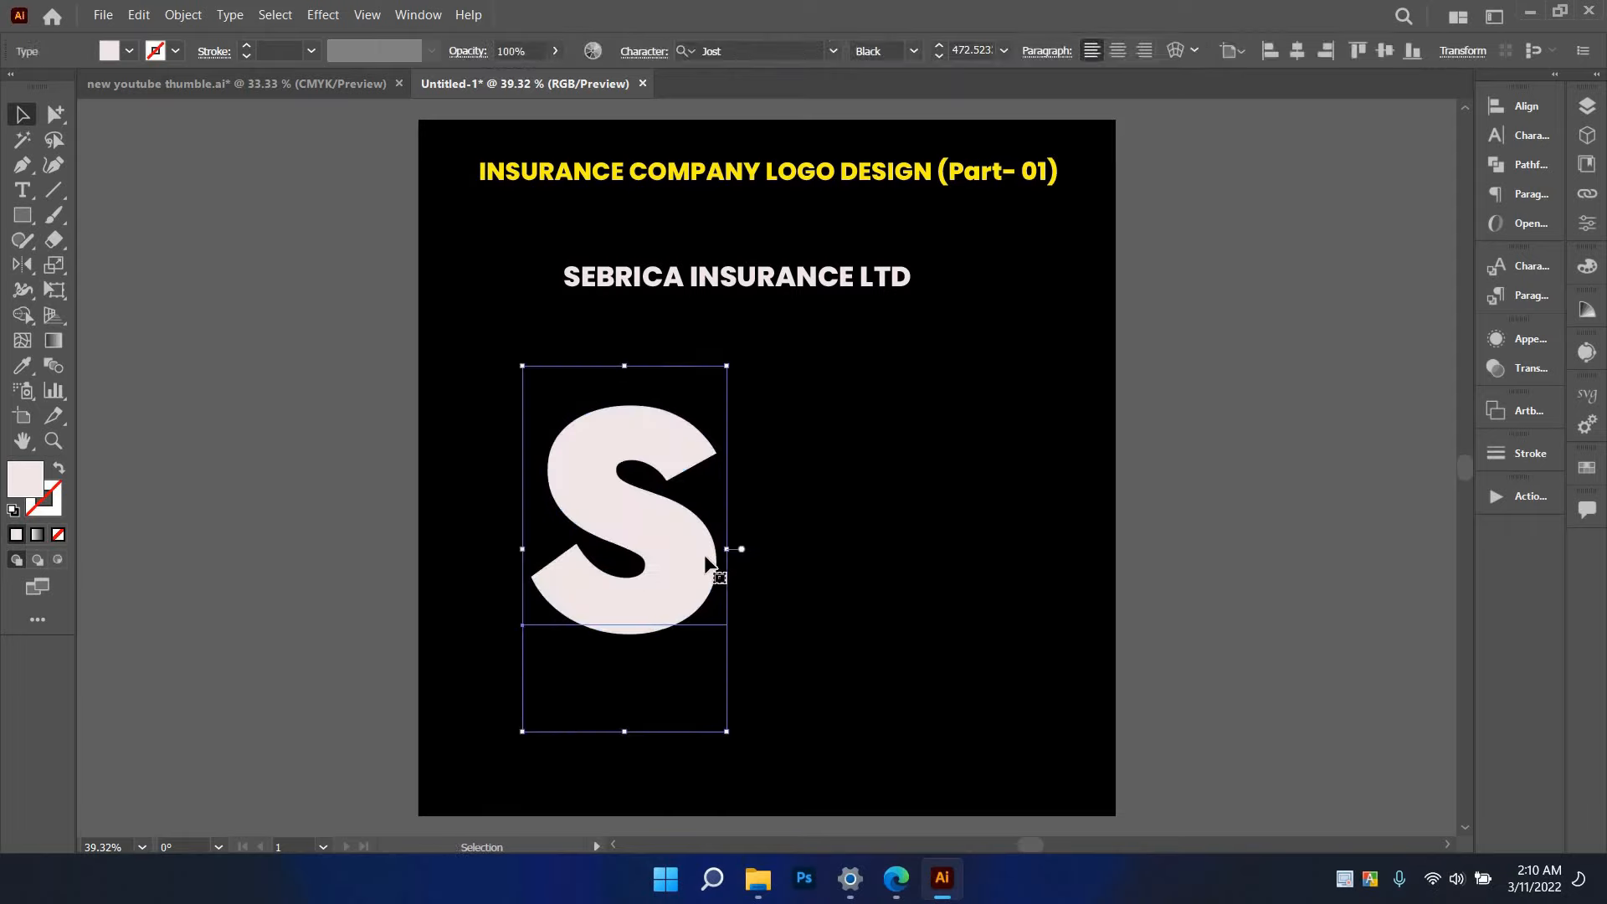
click(53, 123)
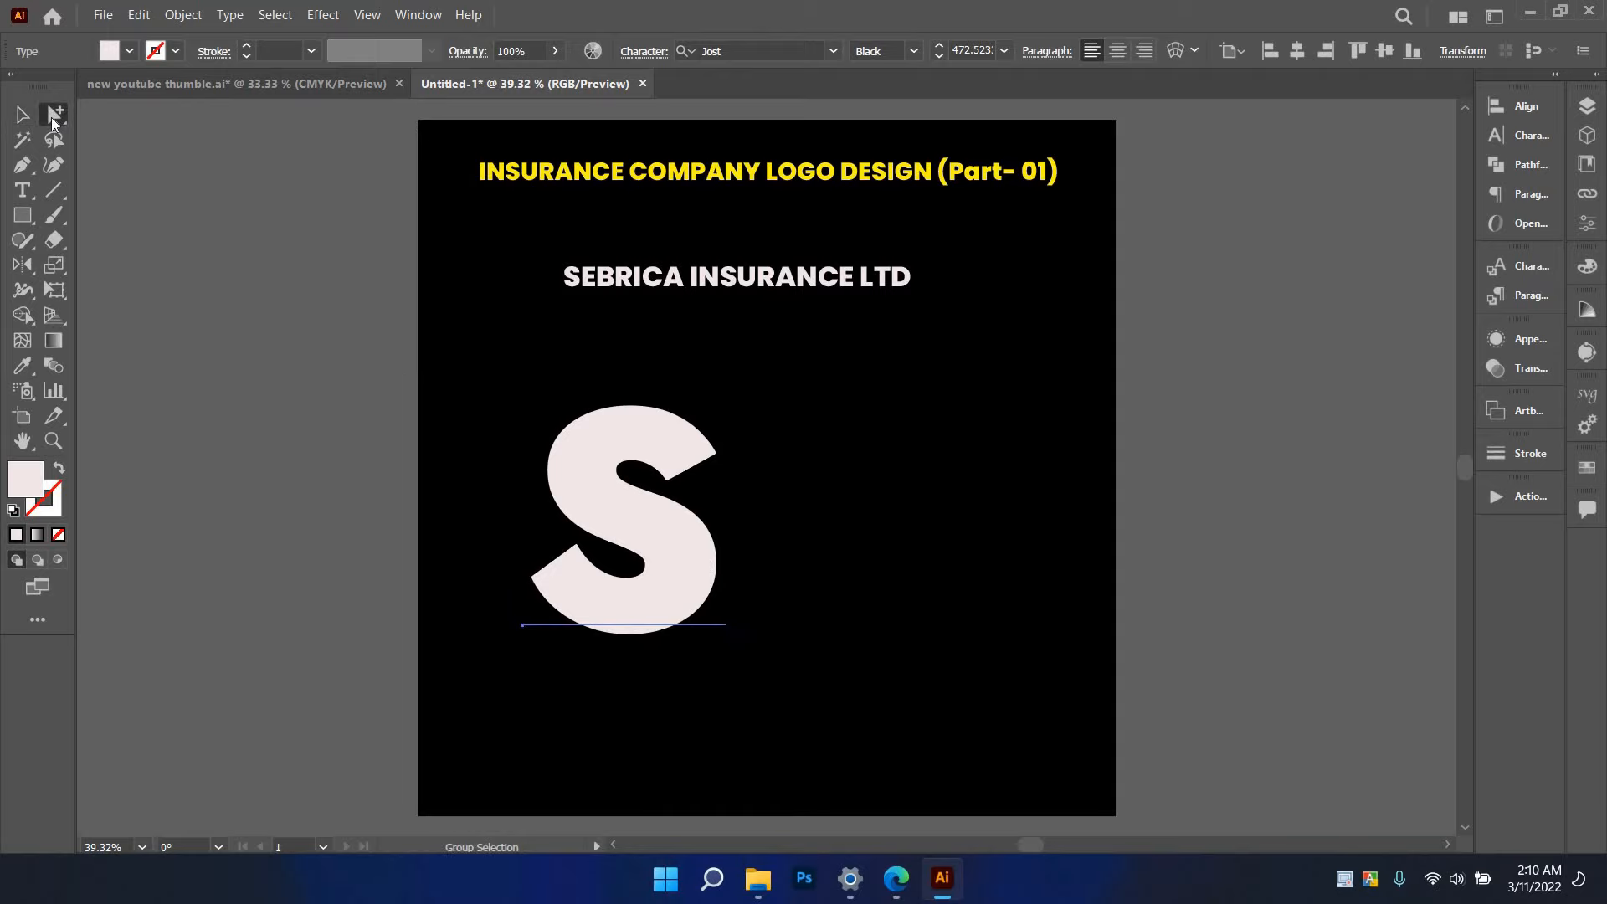
key(Return)
click(737, 596)
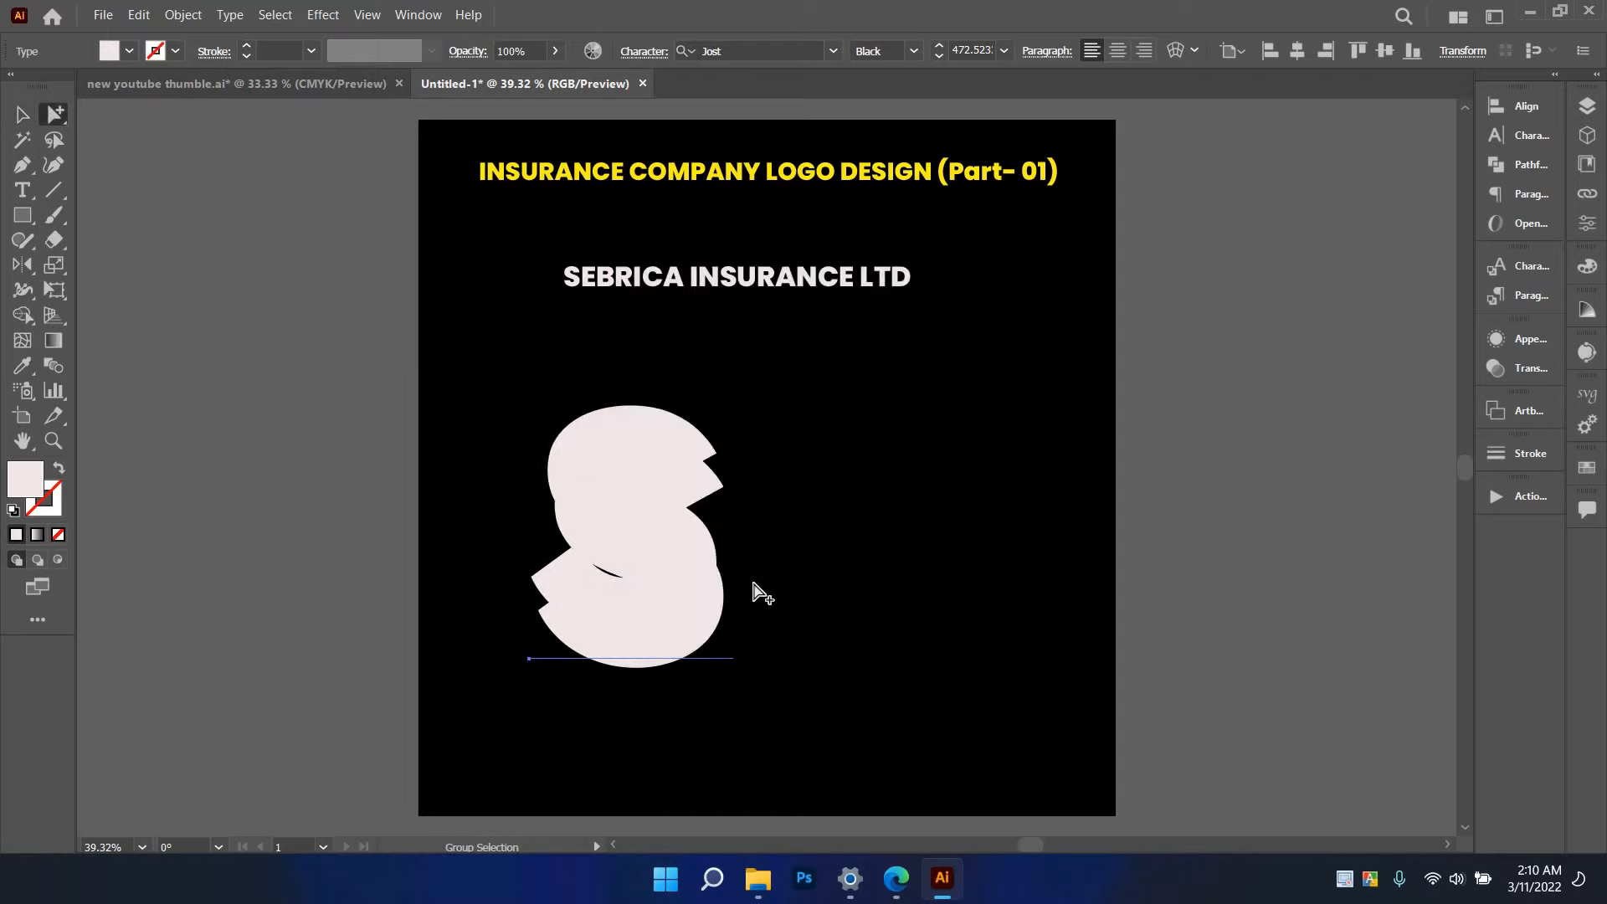
key(ctrl+z)
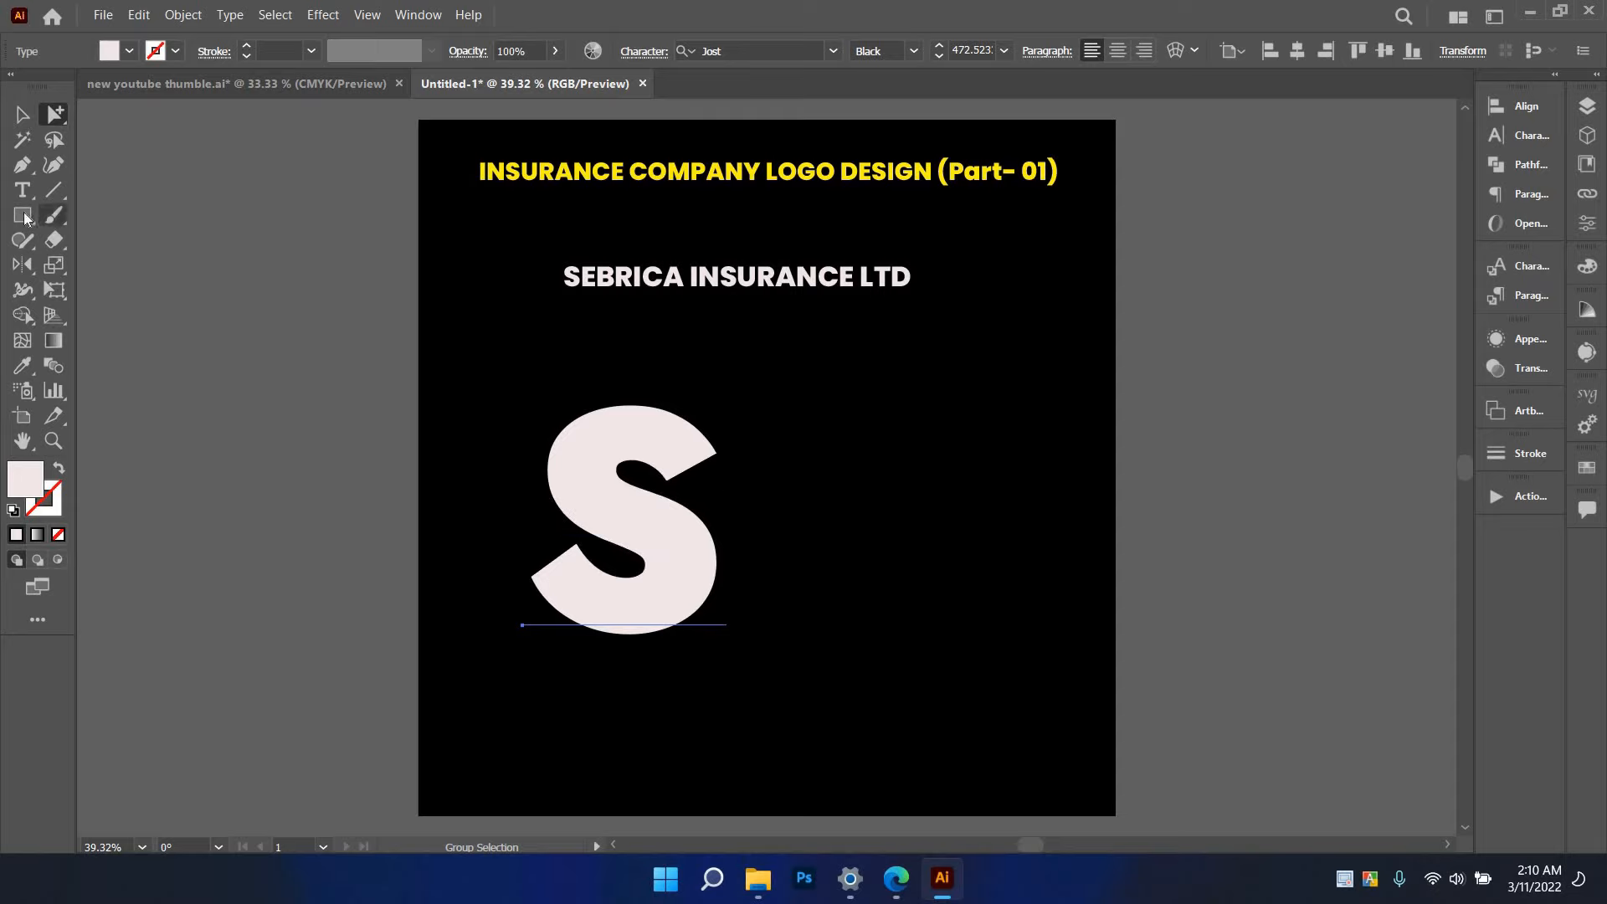
- Draw a wide, thin horizontal rectangle beside the upper right of the letter S
key(m)
mouse_move(735, 379)
mouse_down()
mouse_move(893, 423)
mouse_move(1033, 428)
mouse_up()
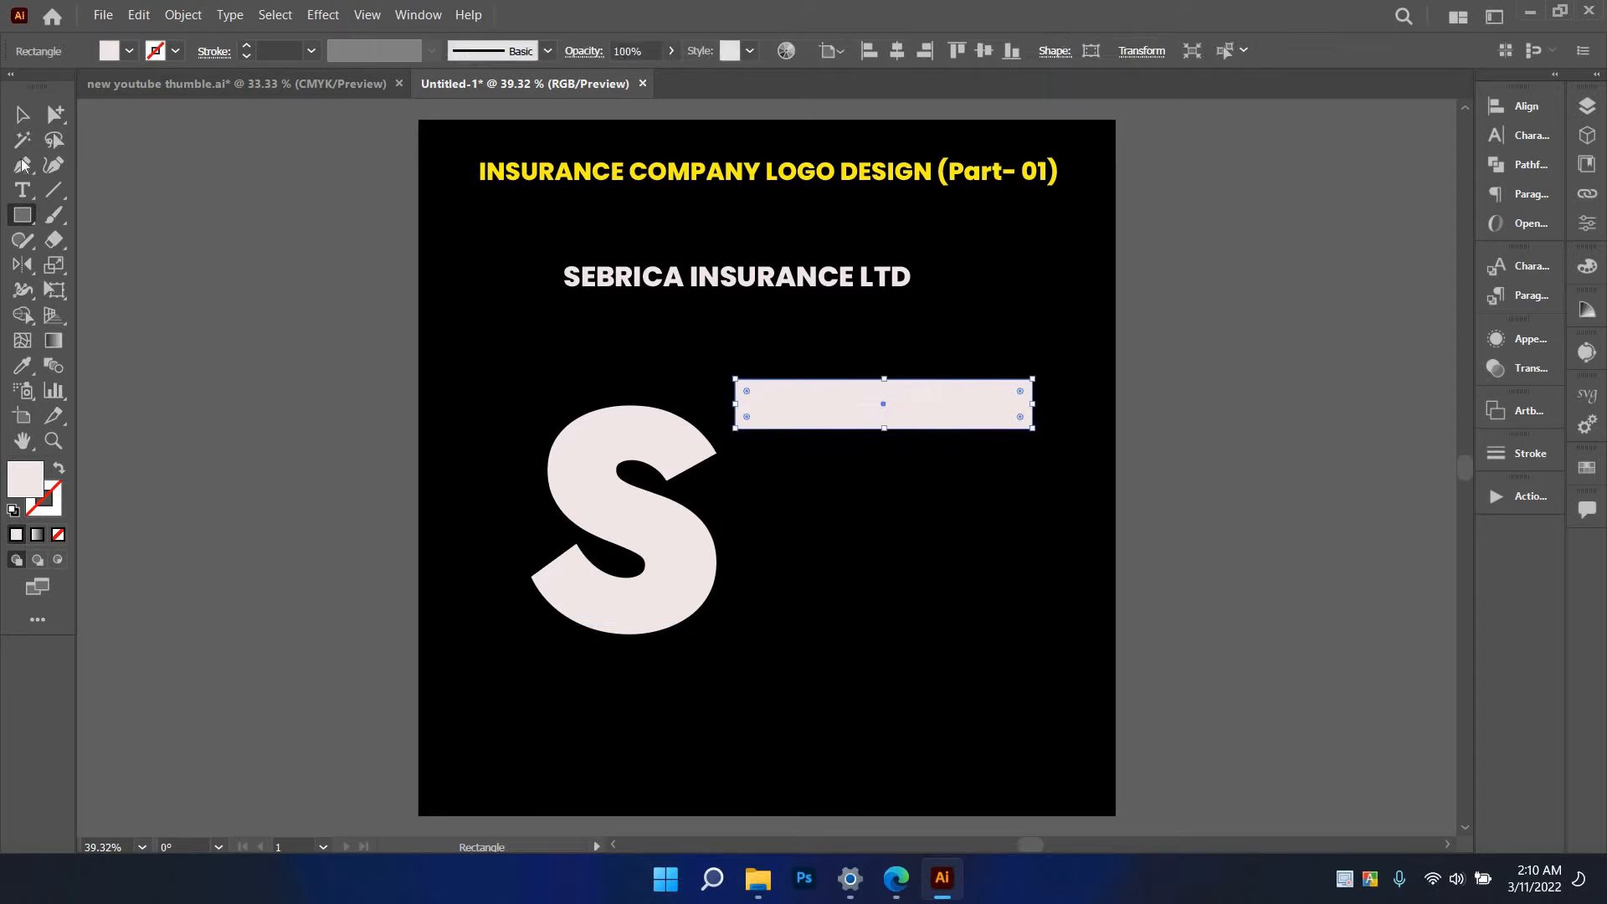
click(22, 114)
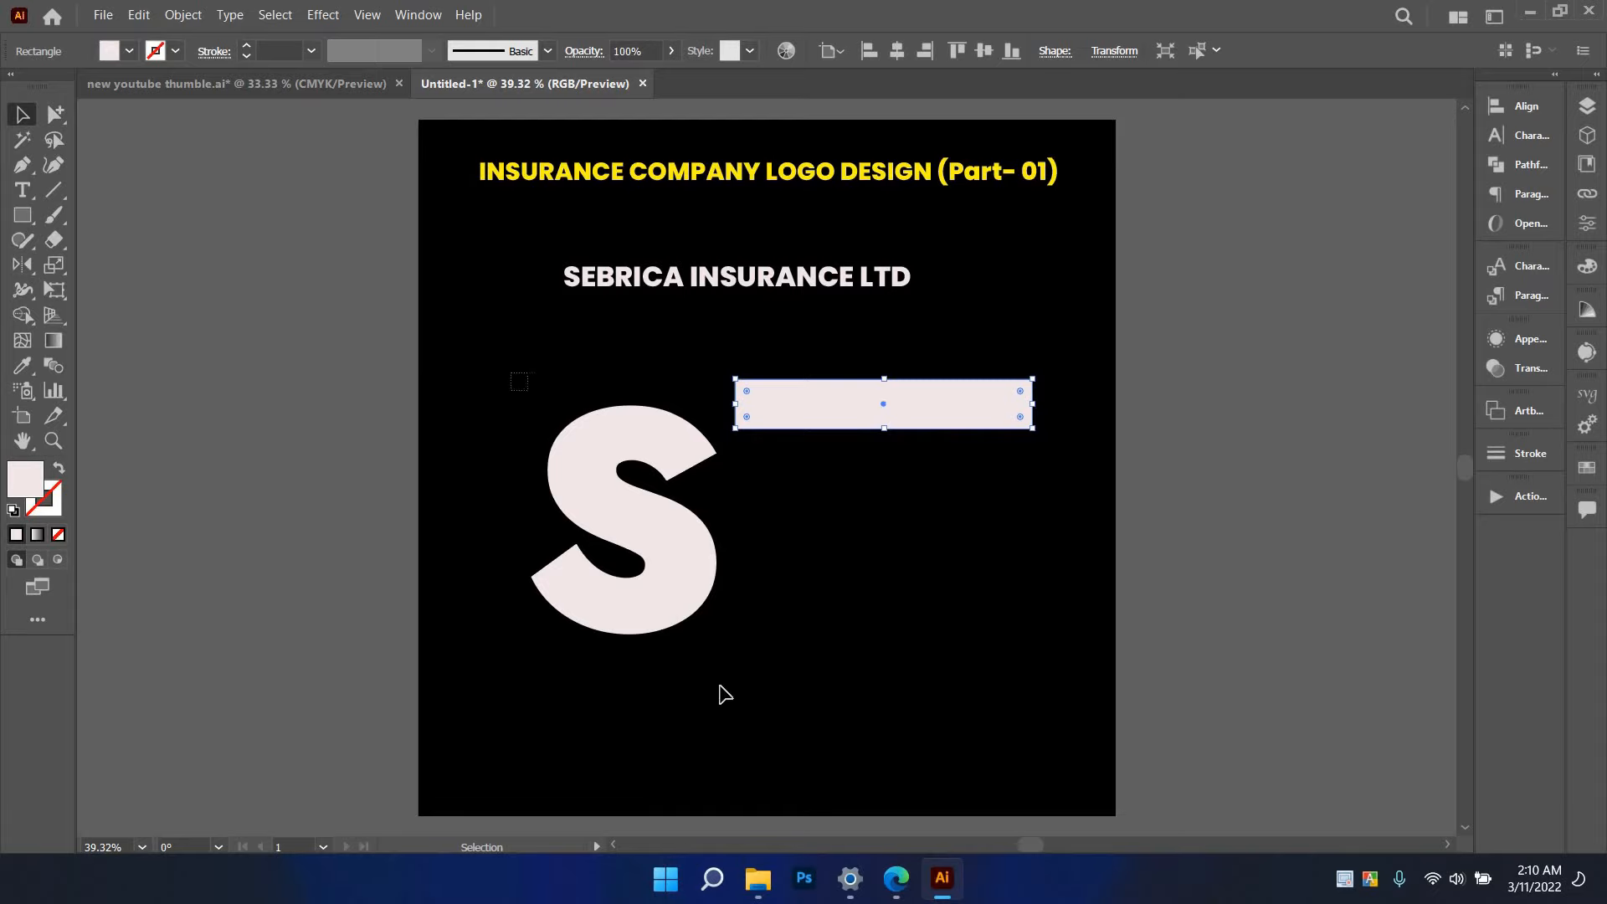
click(681, 574)
click(54, 143)
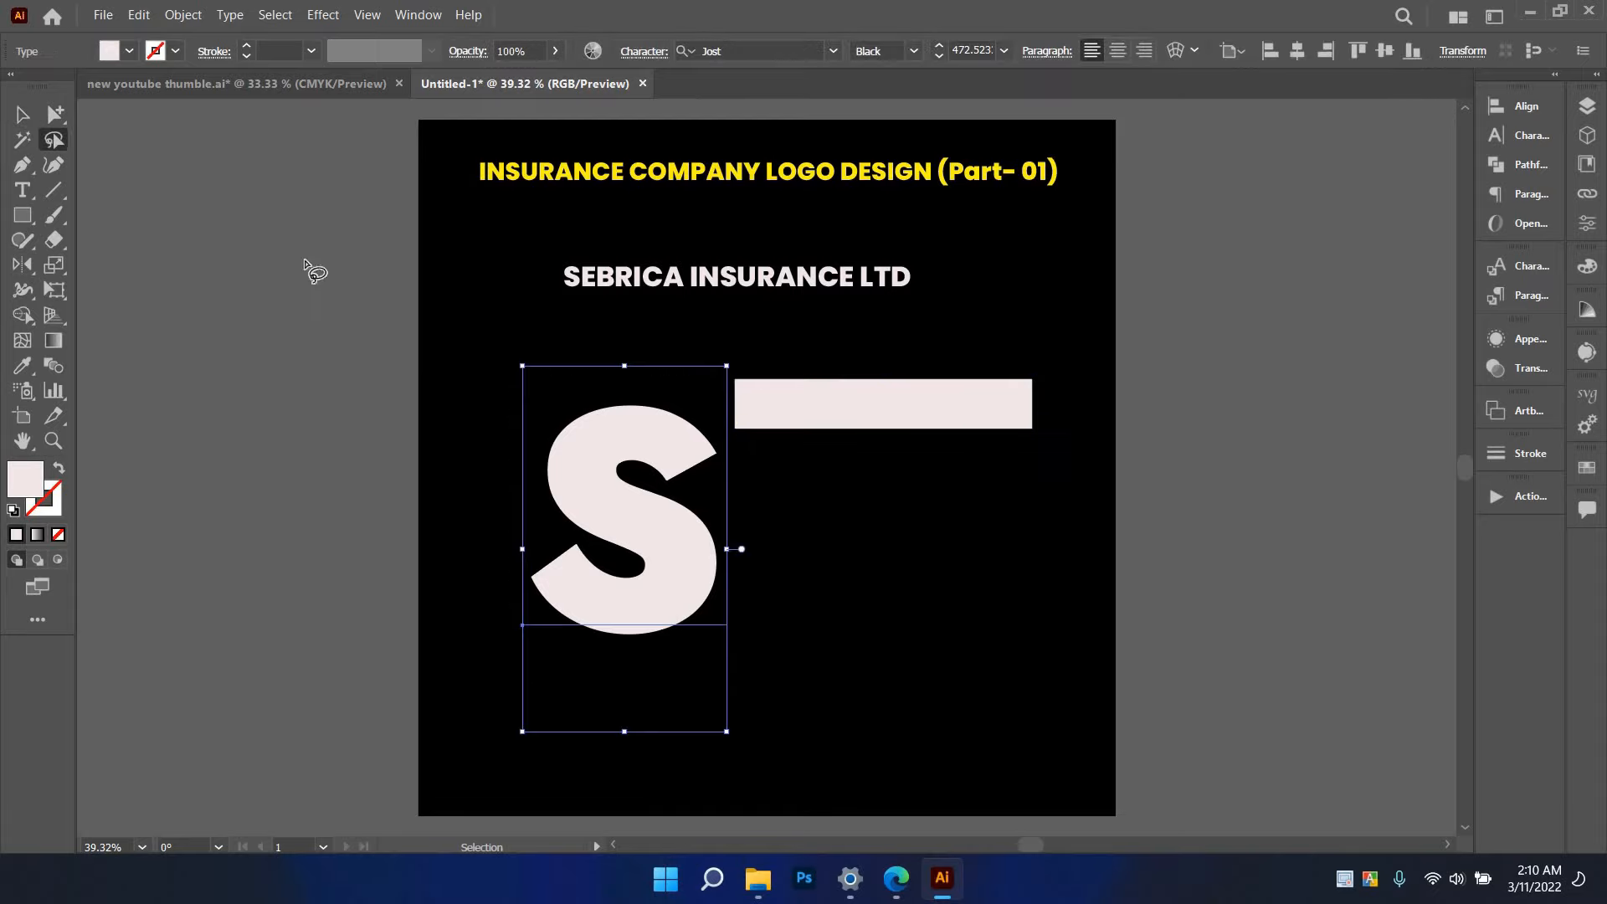
mouse_move(731, 506)
mouse_down()
mouse_move(711, 454)
mouse_move(728, 485)
mouse_move(602, 384)
mouse_up()
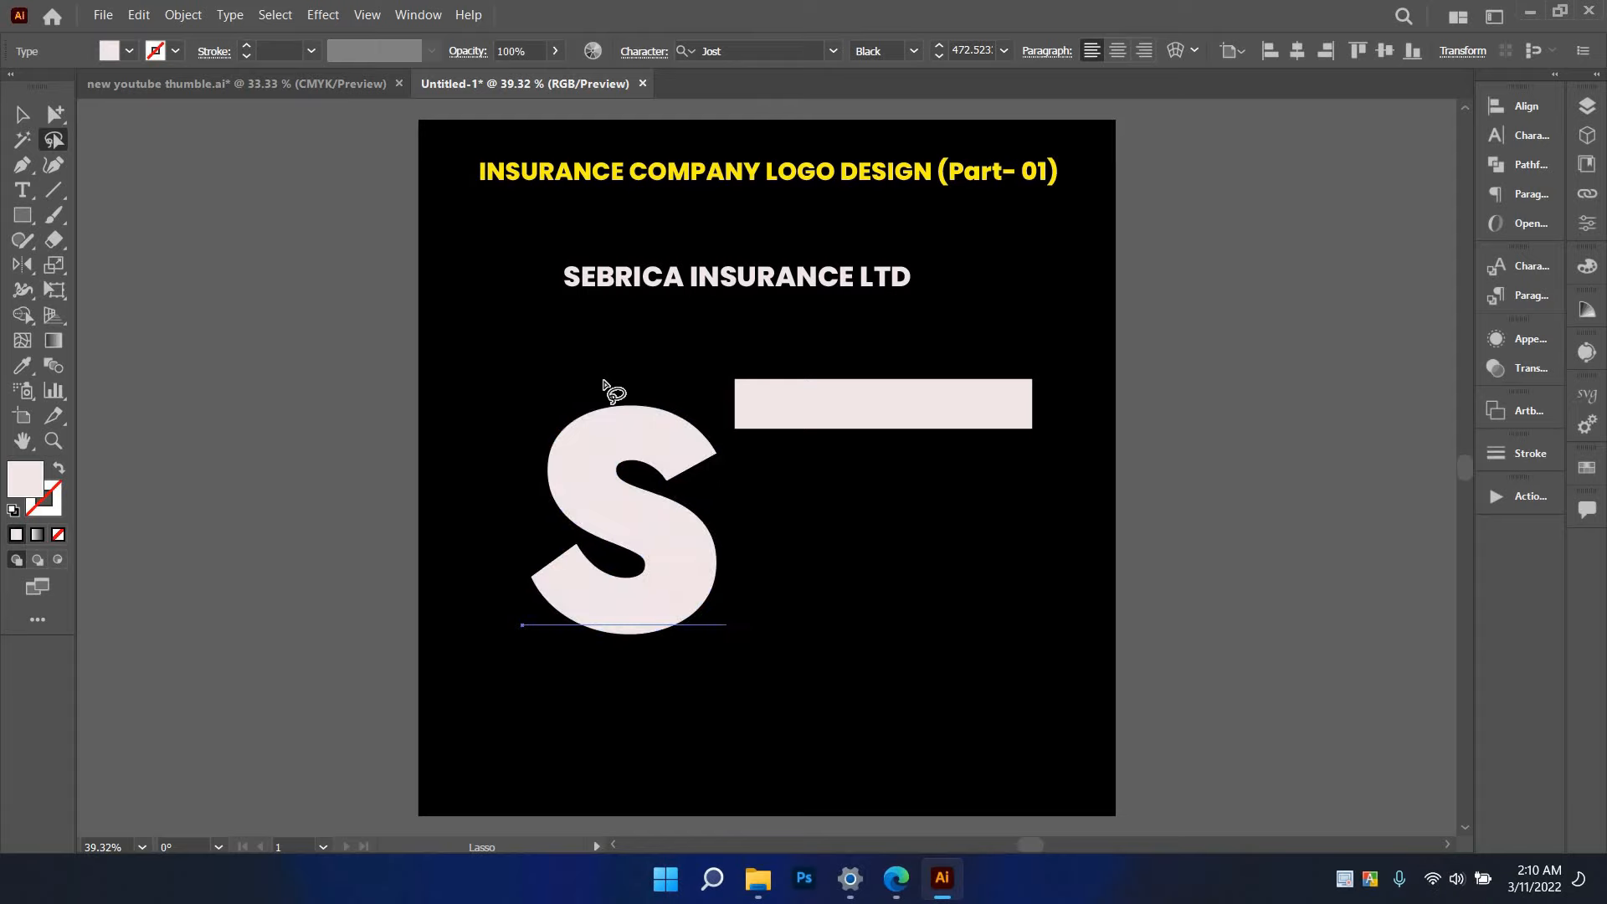
- Move the rectangle down and over so its near end overlaps the upper terminal of the letter S
click(23, 117)
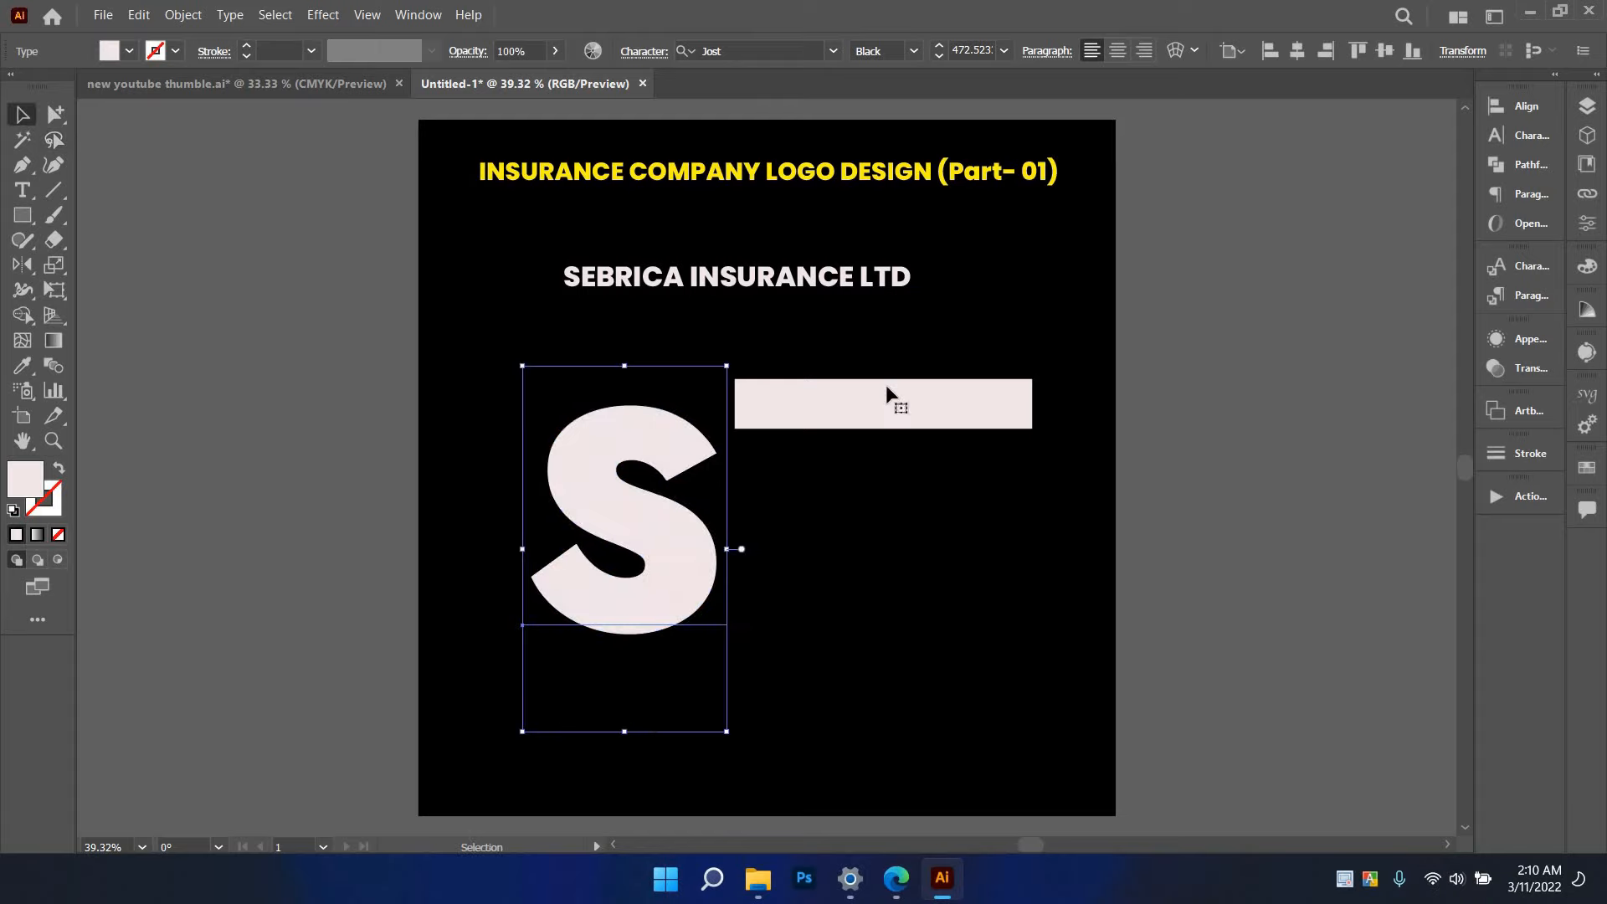
drag(850, 426, 837, 466)
click(806, 544)
scroll(787, 529, up, 3)
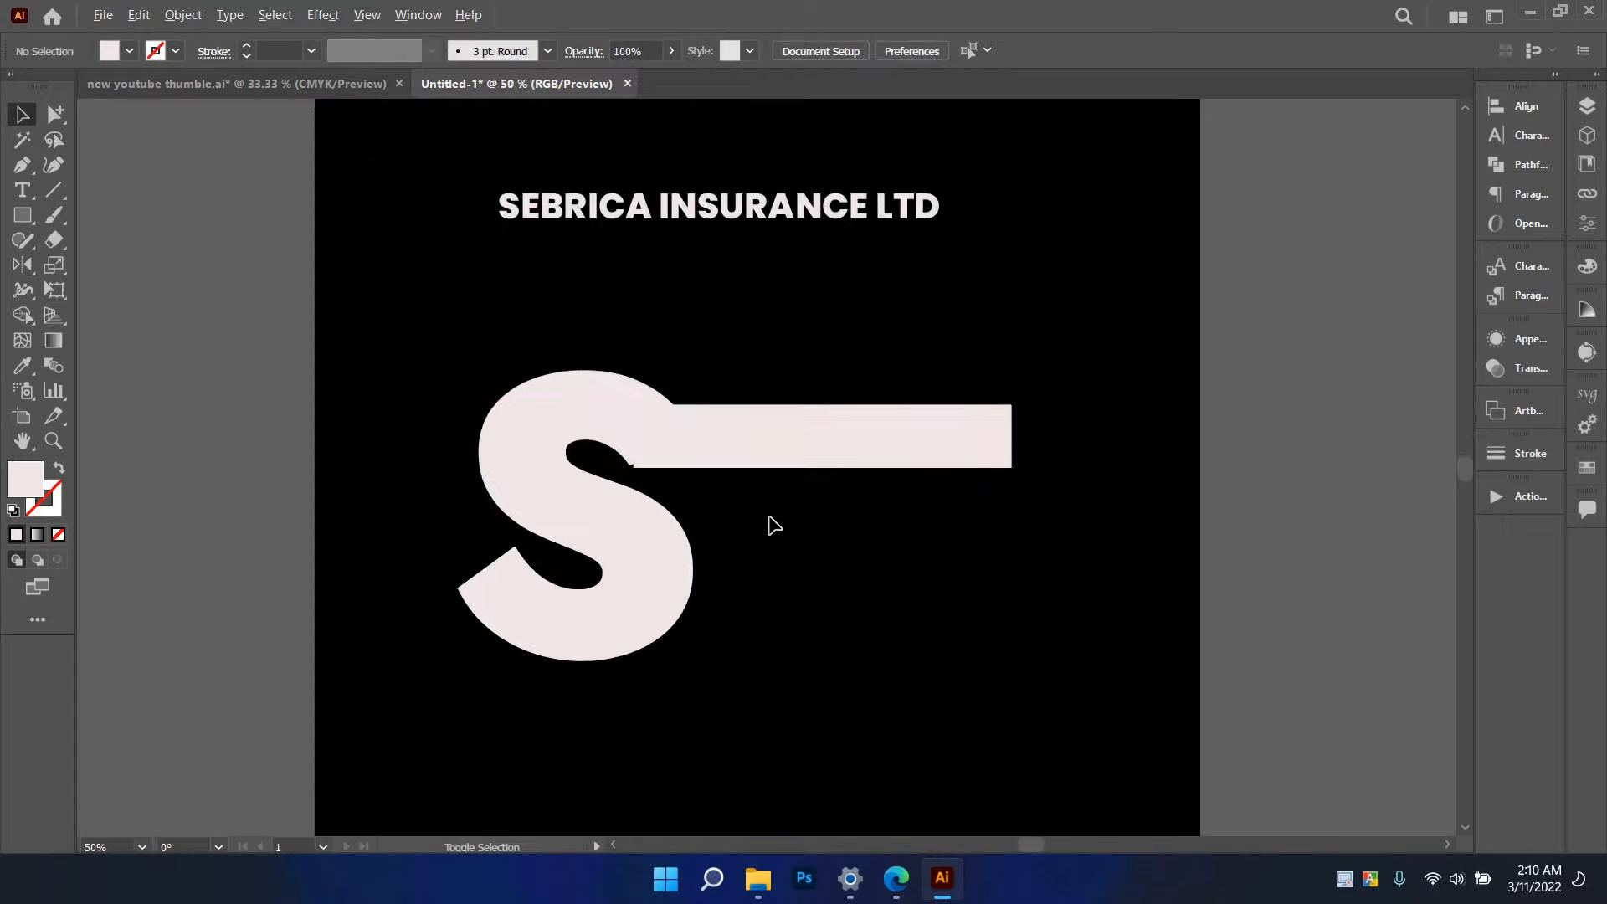
- Fine-tune the rectangle's position so its lower left corner meets the inner corner of the S's upper terminal
drag(617, 384, 585, 480)
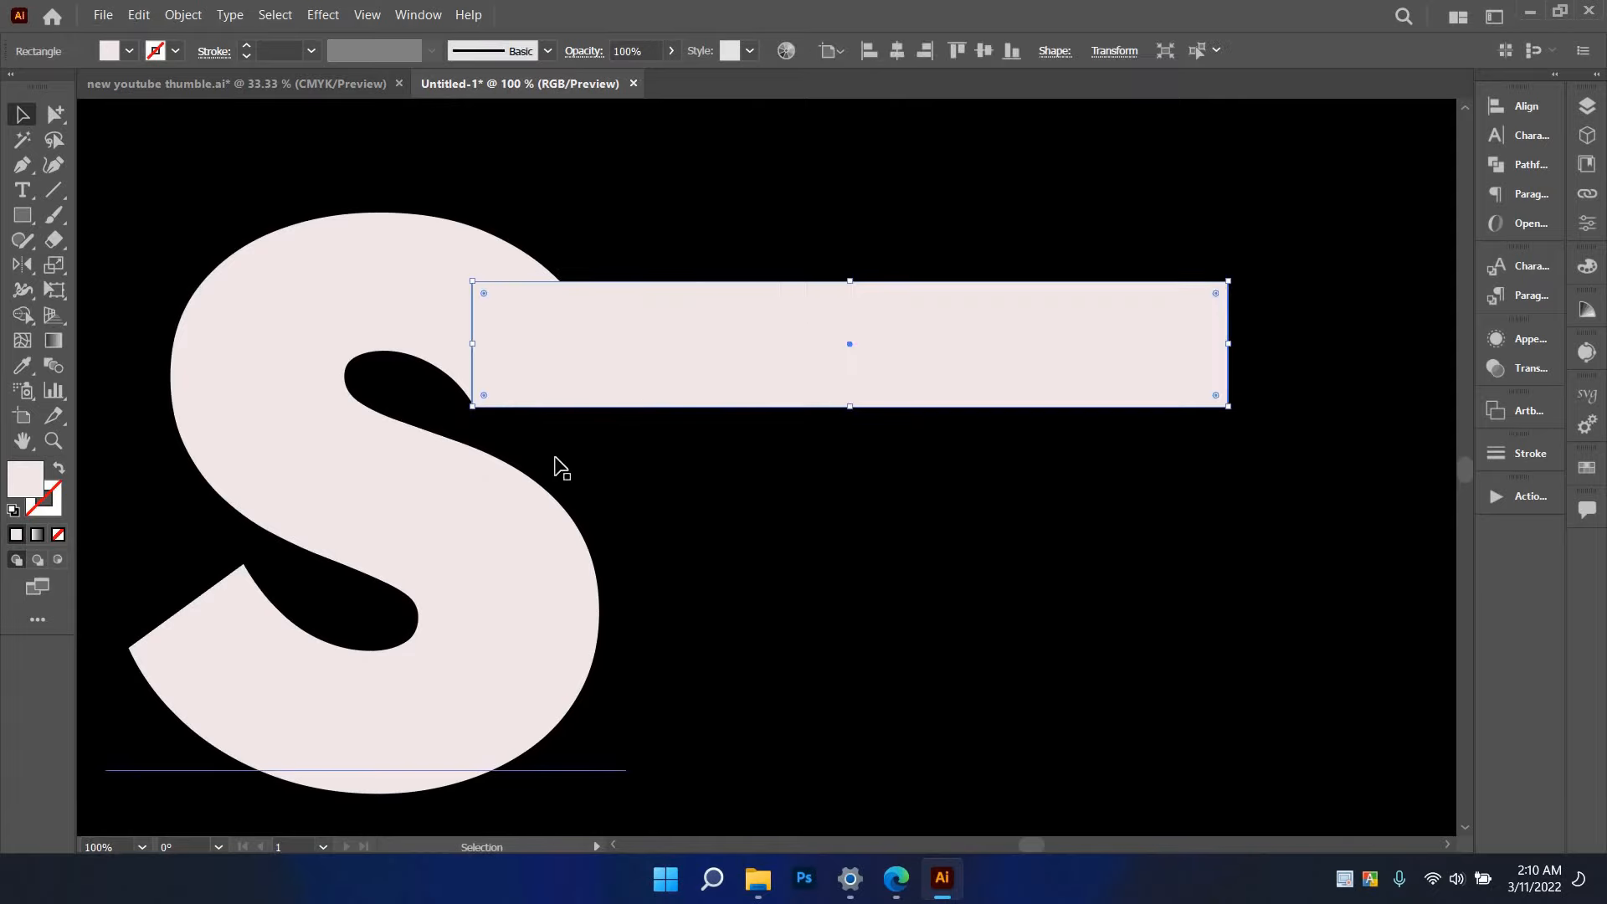
scroll(556, 466, up, 1)
mouse_move(516, 359)
mouse_down()
mouse_move(530, 348)
mouse_move(521, 357)
mouse_up()
click(536, 433)
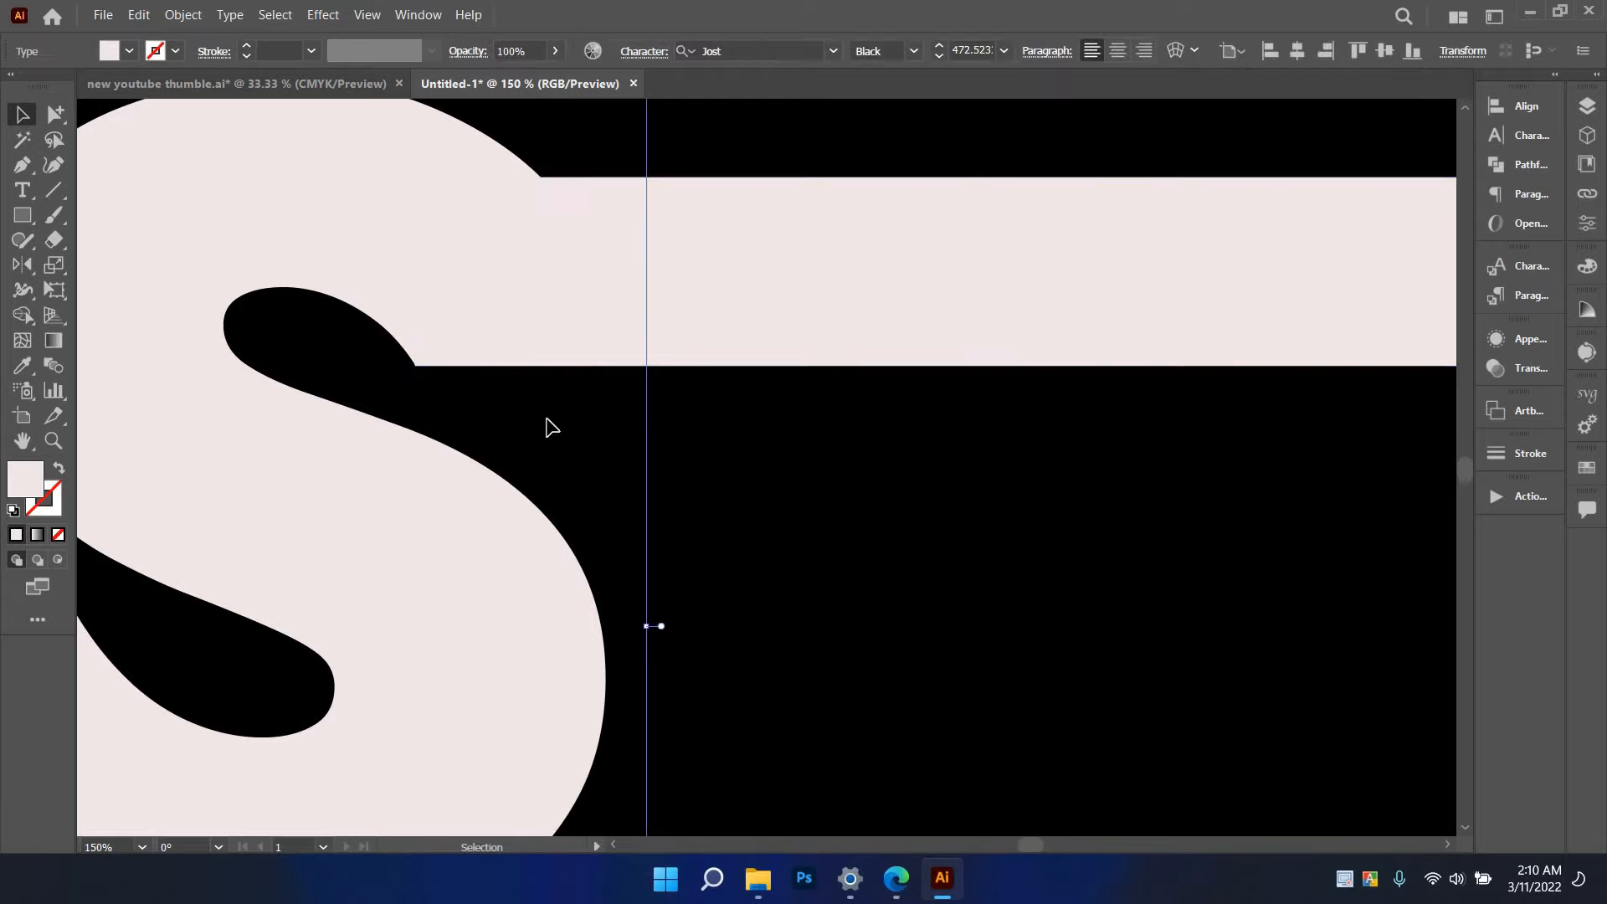
scroll(548, 423, down, 2)
click(832, 477)
scroll(832, 469, down, 2)
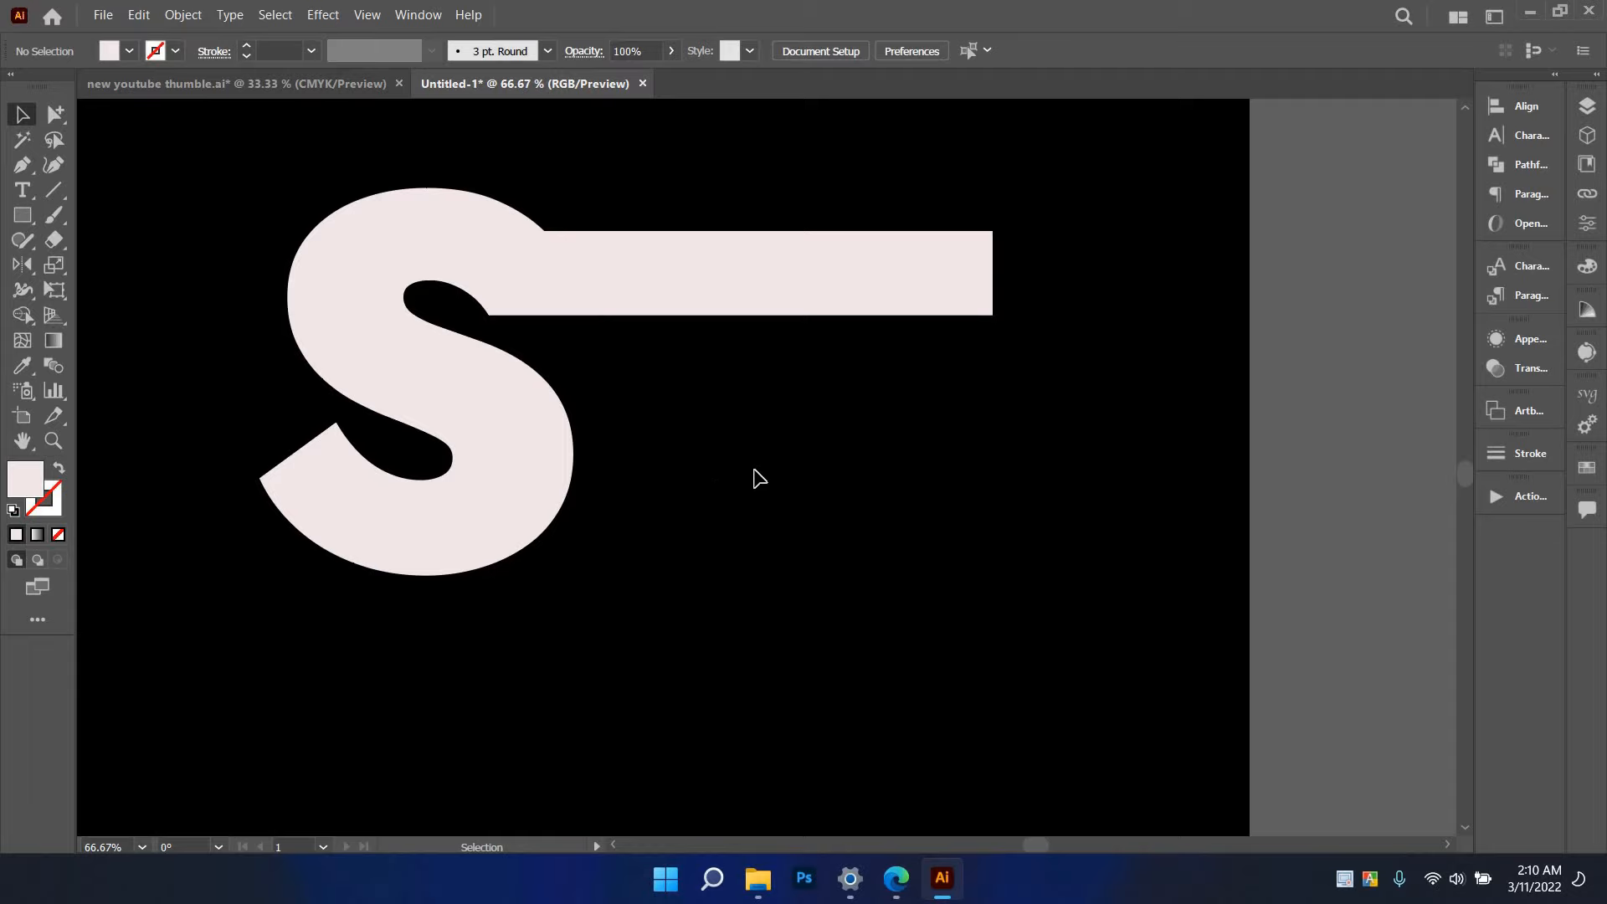
- Duplicate the horizontal bar twice and stack the two copies below it, beside the letter S
click(618, 264)
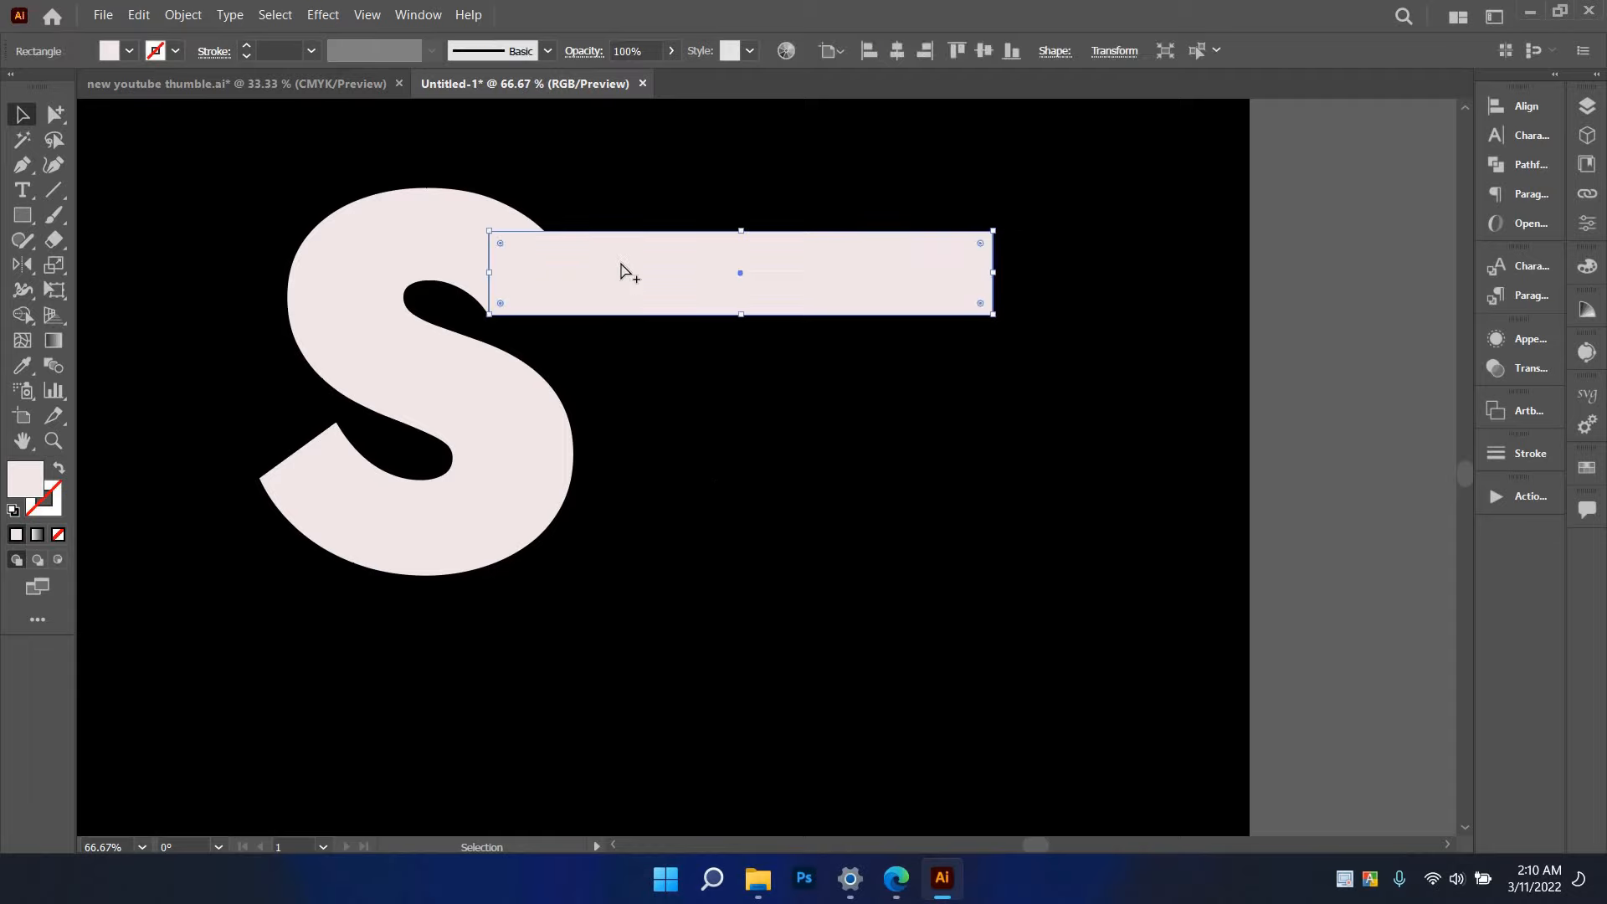
drag(745, 329, 832, 506)
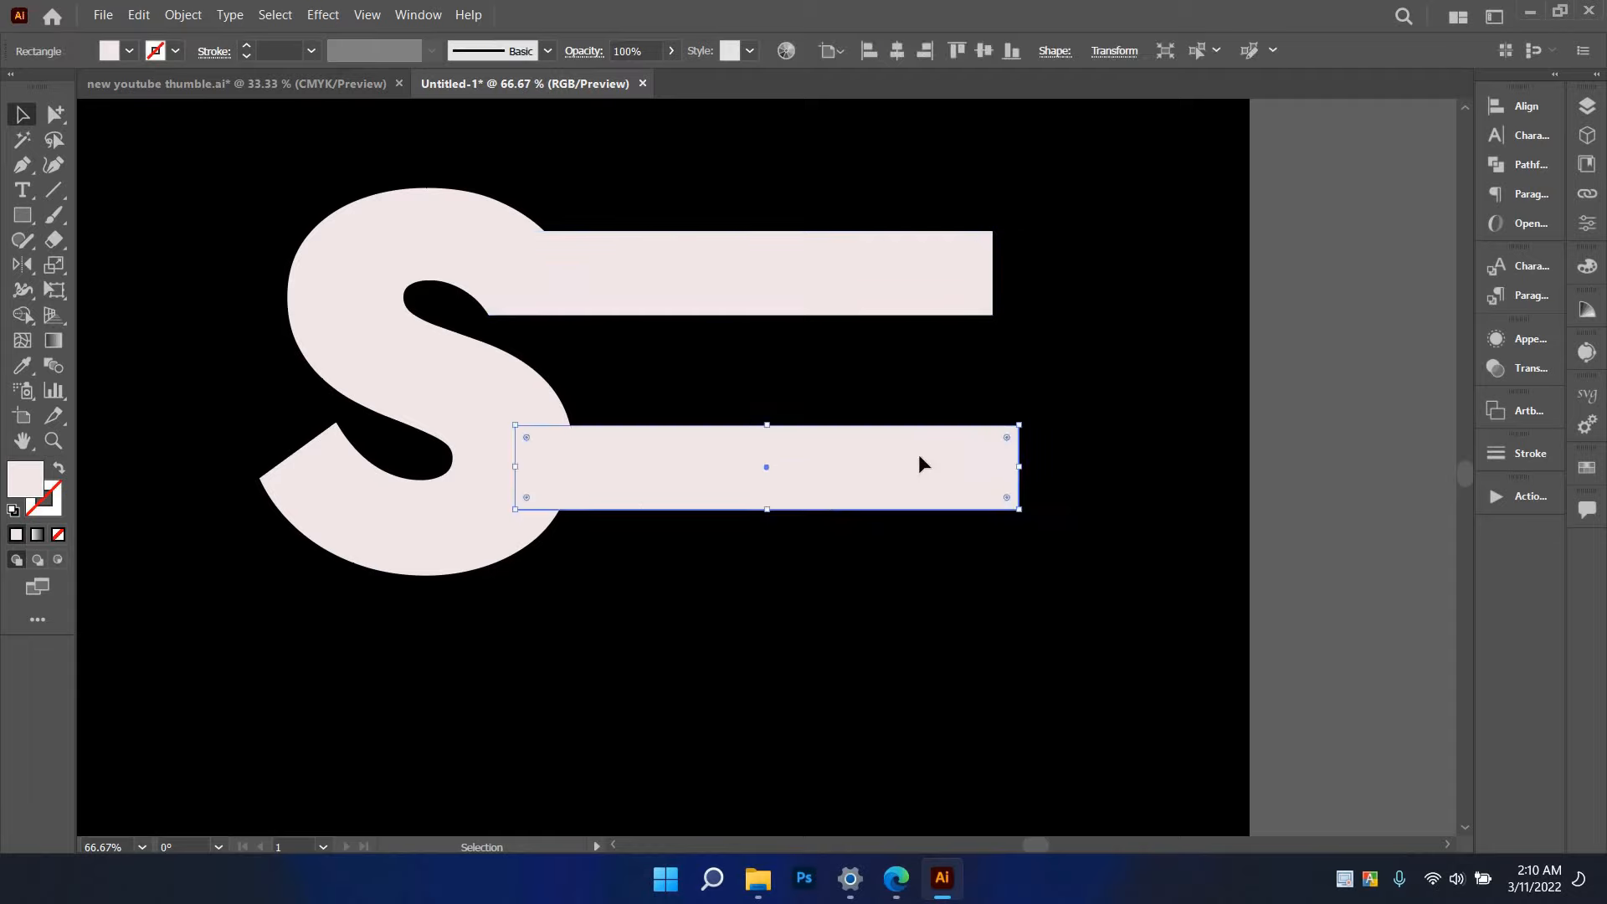
drag(921, 463, 911, 559)
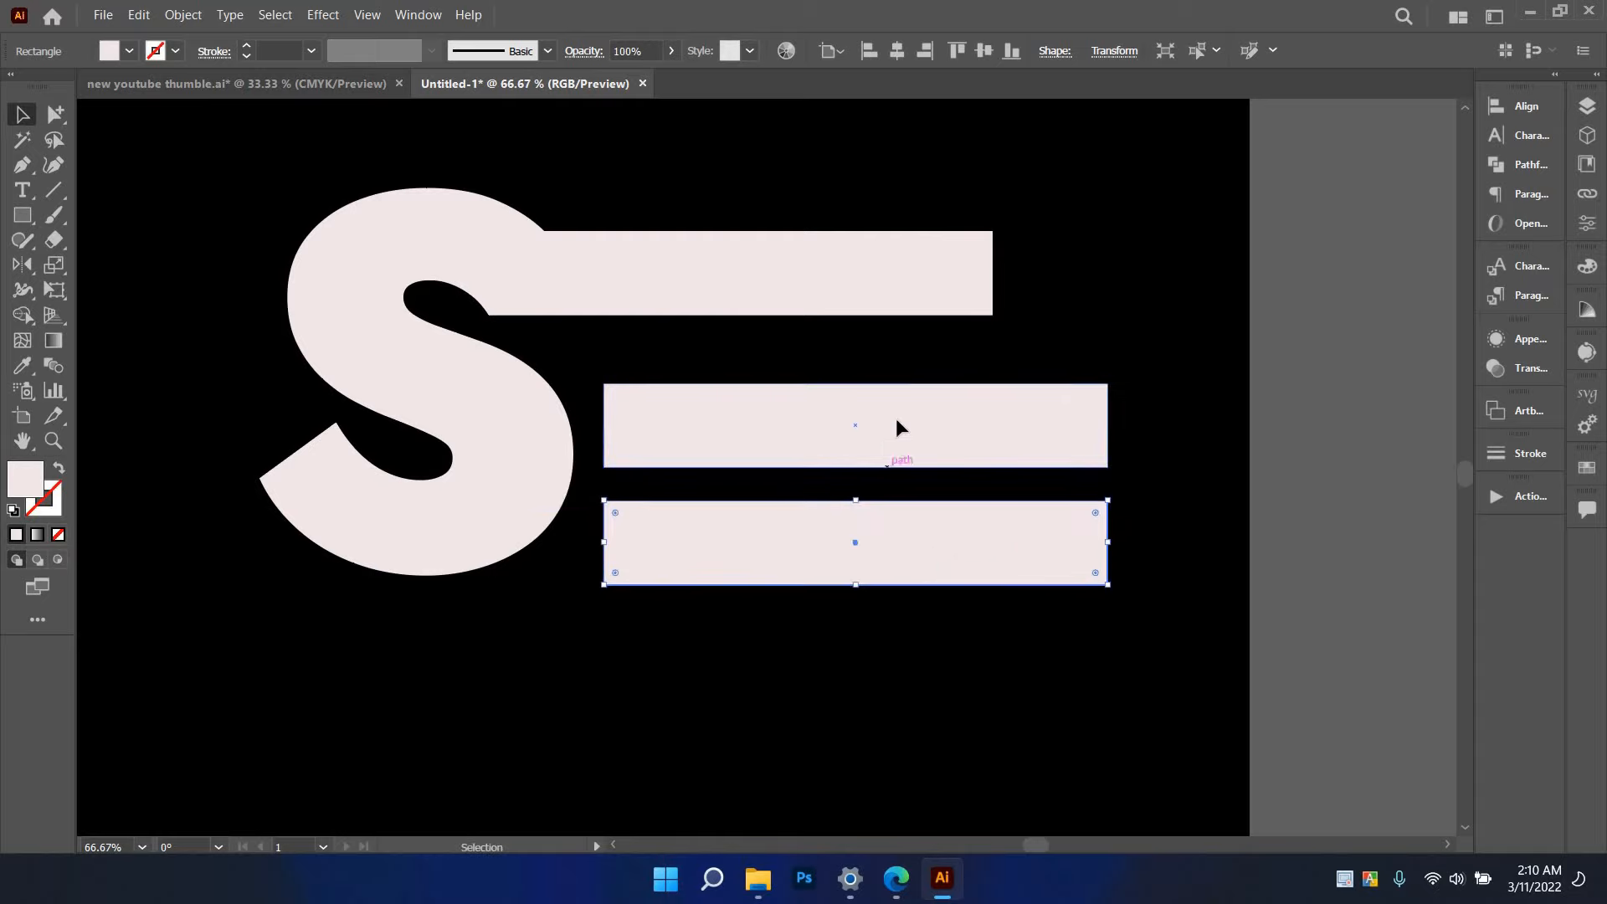
drag(896, 427, 926, 471)
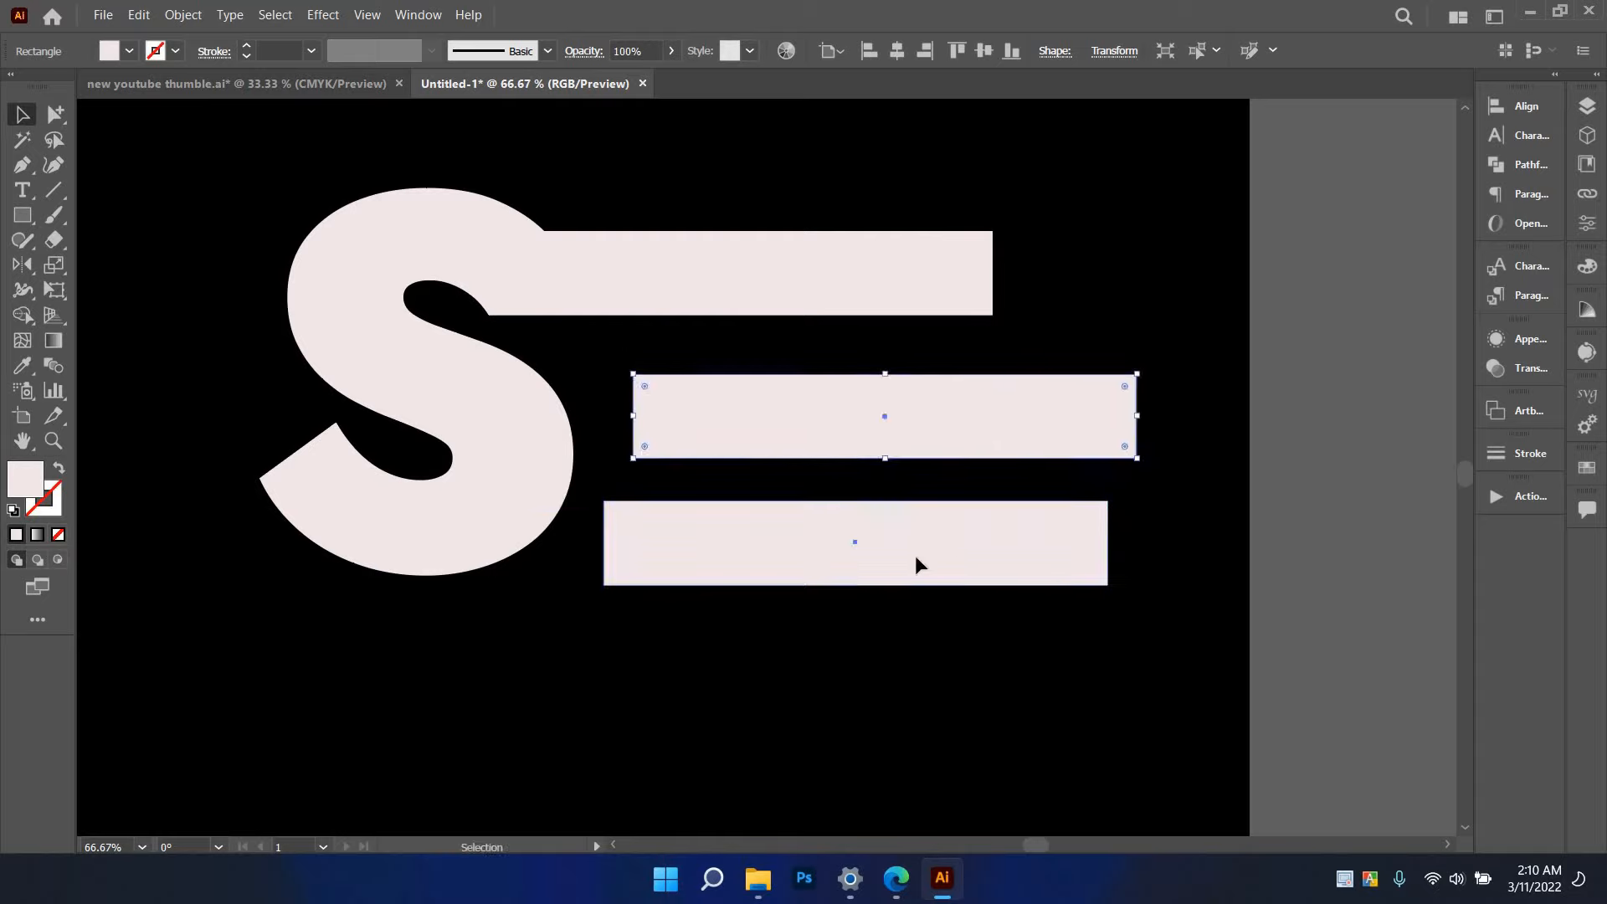
drag(918, 563, 954, 572)
click(997, 430)
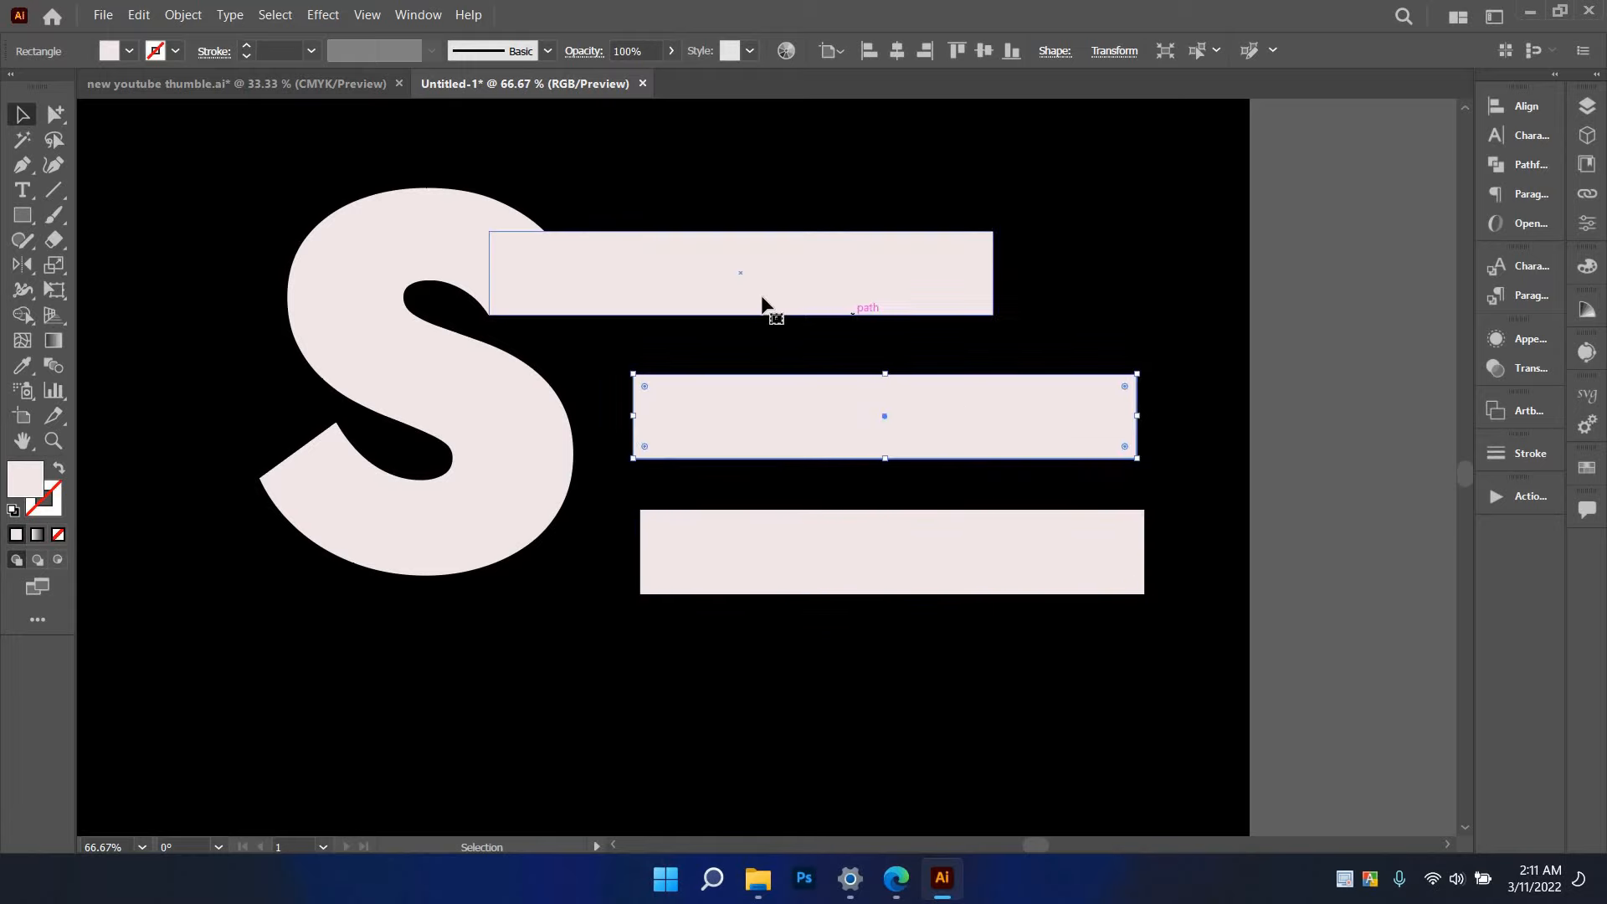
- Make the top bar slightly thinner by lowering its upper edge
click(739, 238)
drag(746, 252, 750, 241)
click(902, 343)
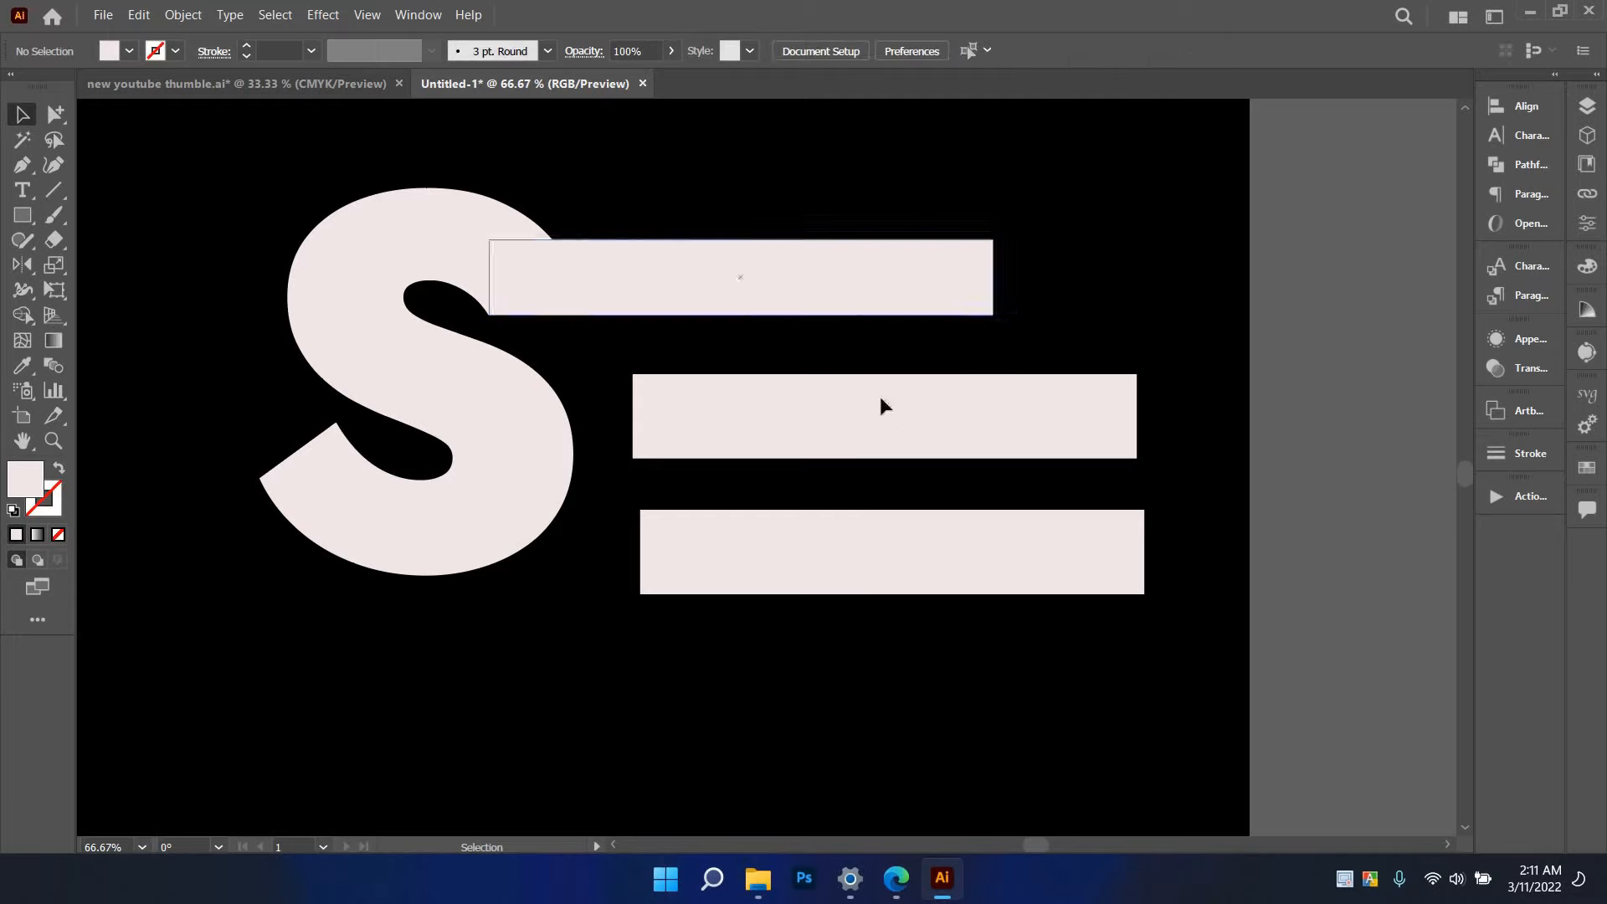
- Resize the middle bar to the top bar's thickness and shorten it, with its right end flush with the top bar's
drag(906, 426, 881, 400)
mouse_move(1111, 438)
mouse_down()
mouse_move(1066, 430)
mouse_move(1084, 434)
mouse_up()
drag(954, 388, 993, 398)
click(1046, 502)
- Shorten the lowest bar at both ends so it lines up with the middle bar
click(1017, 546)
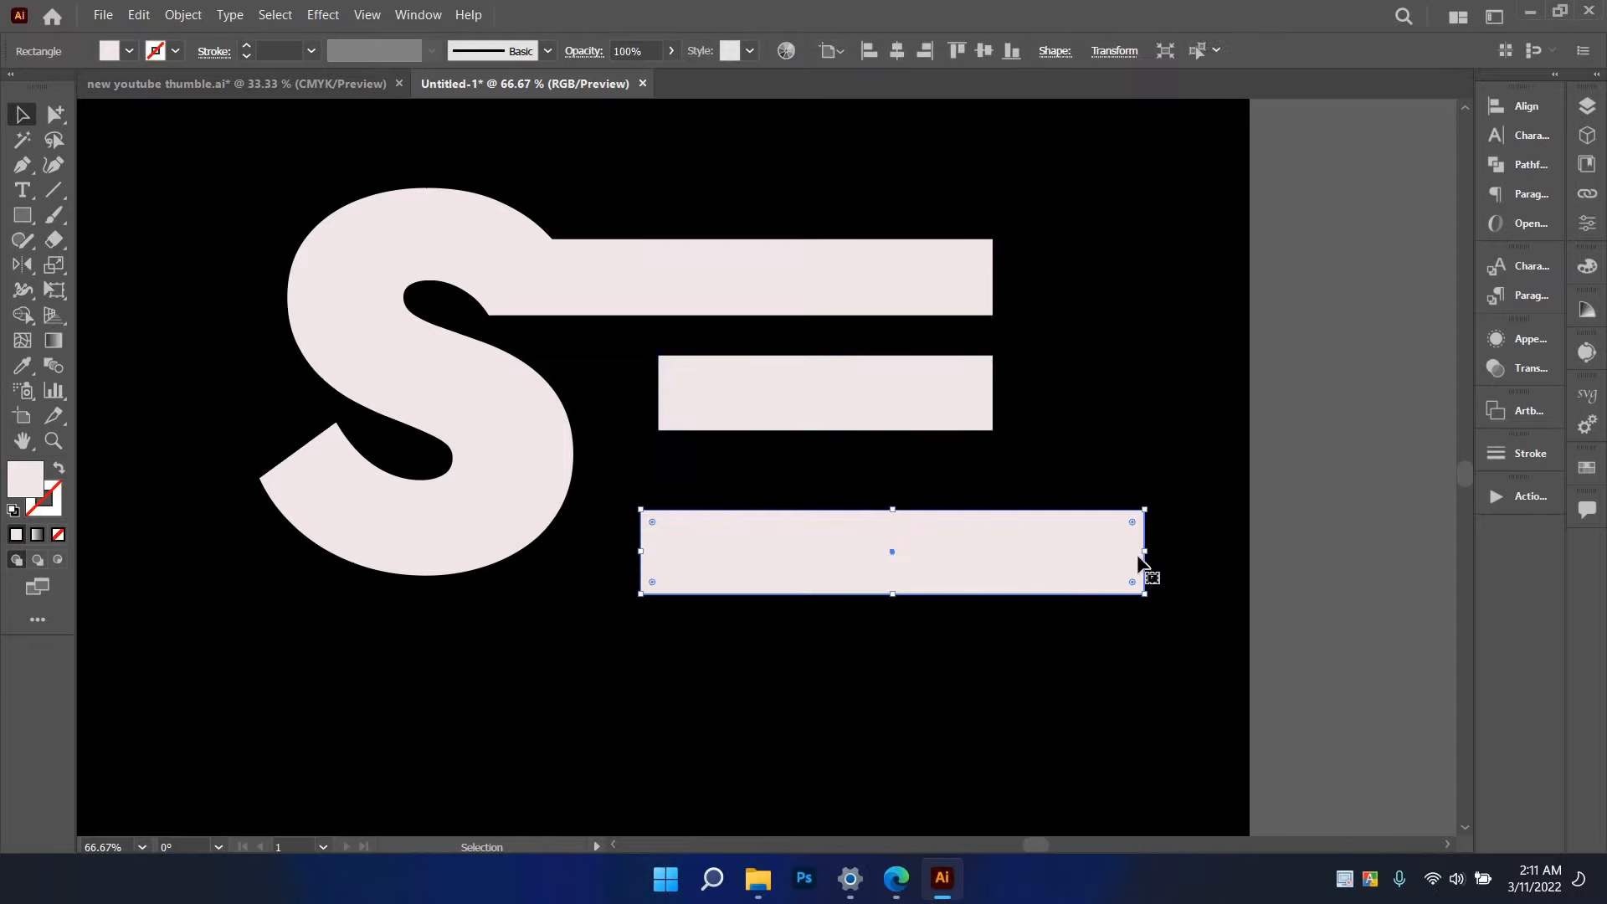
drag(1030, 545, 992, 546)
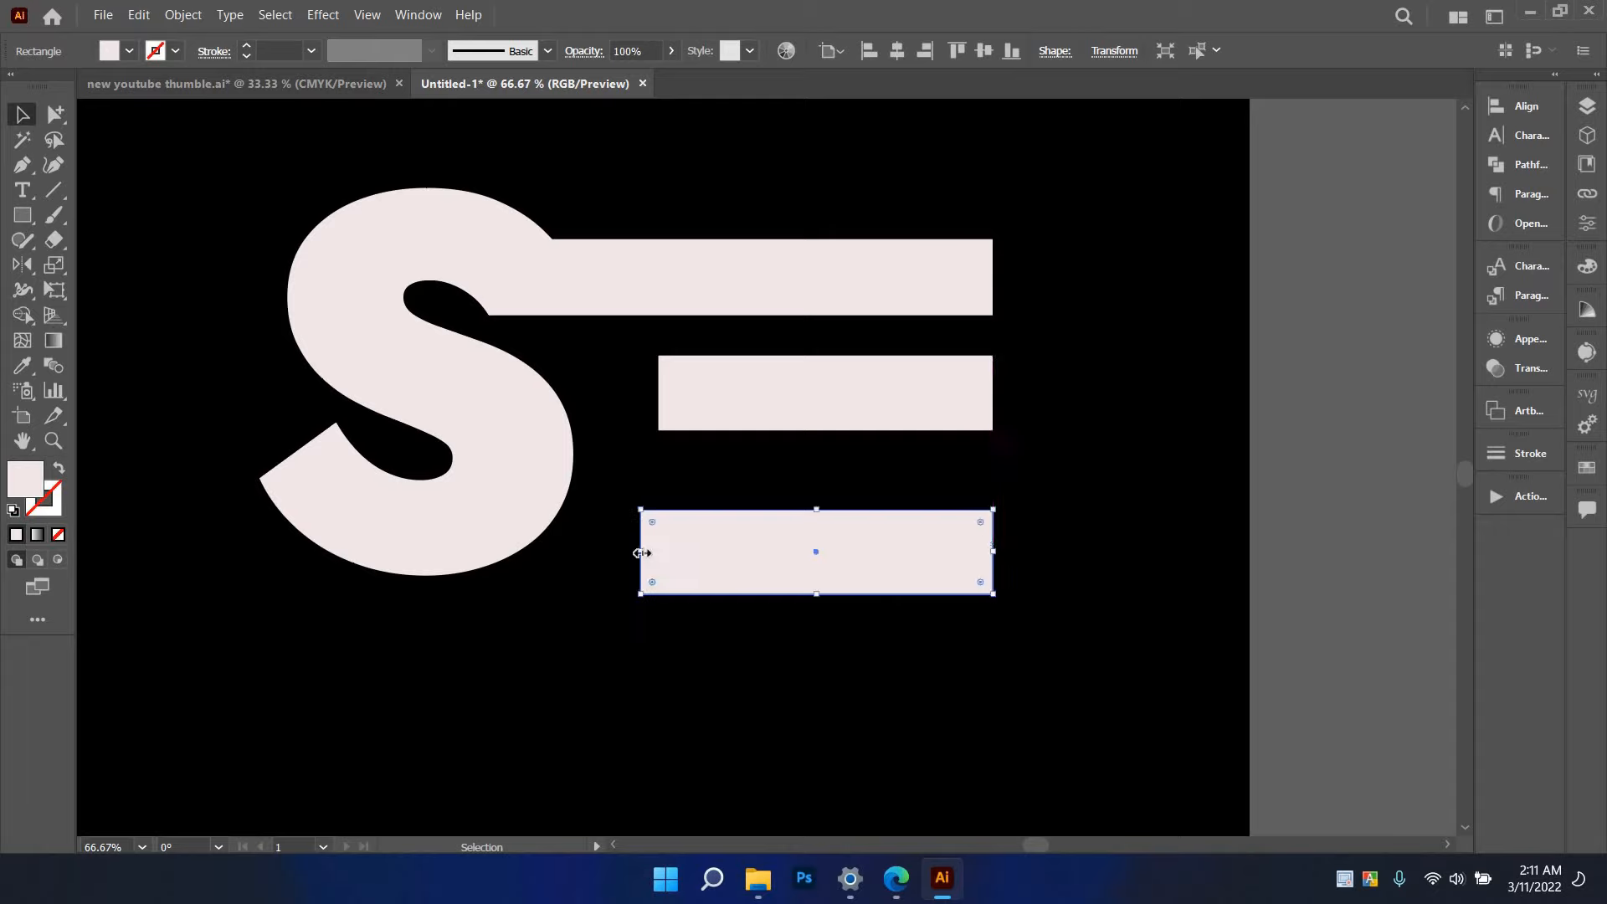
drag(653, 553, 667, 554)
click(524, 521)
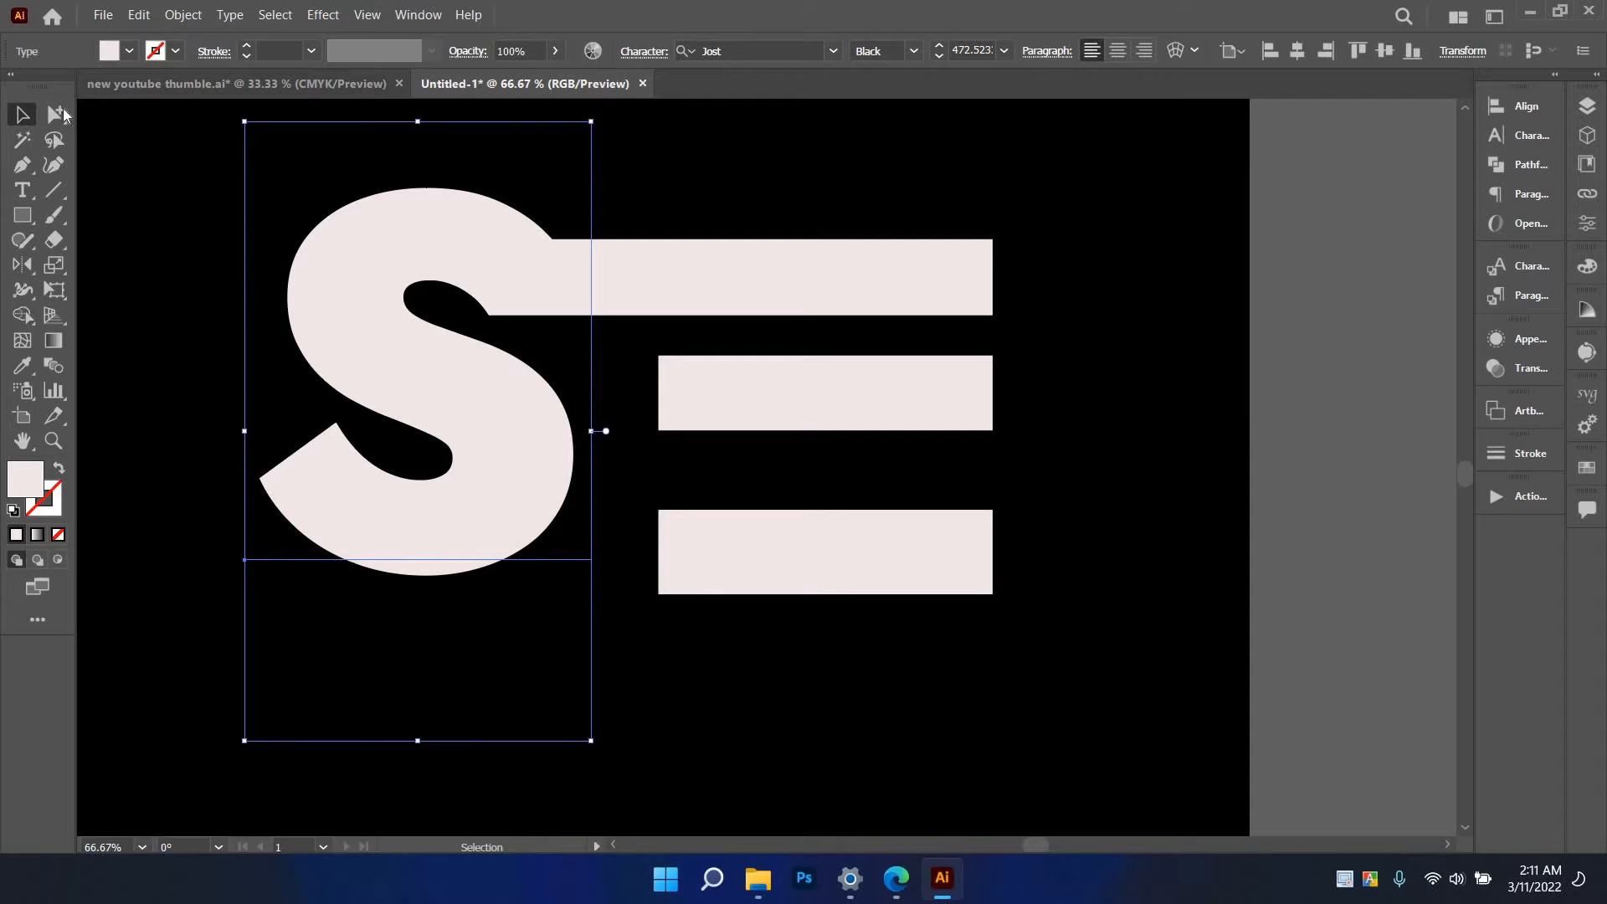
click(1101, 285)
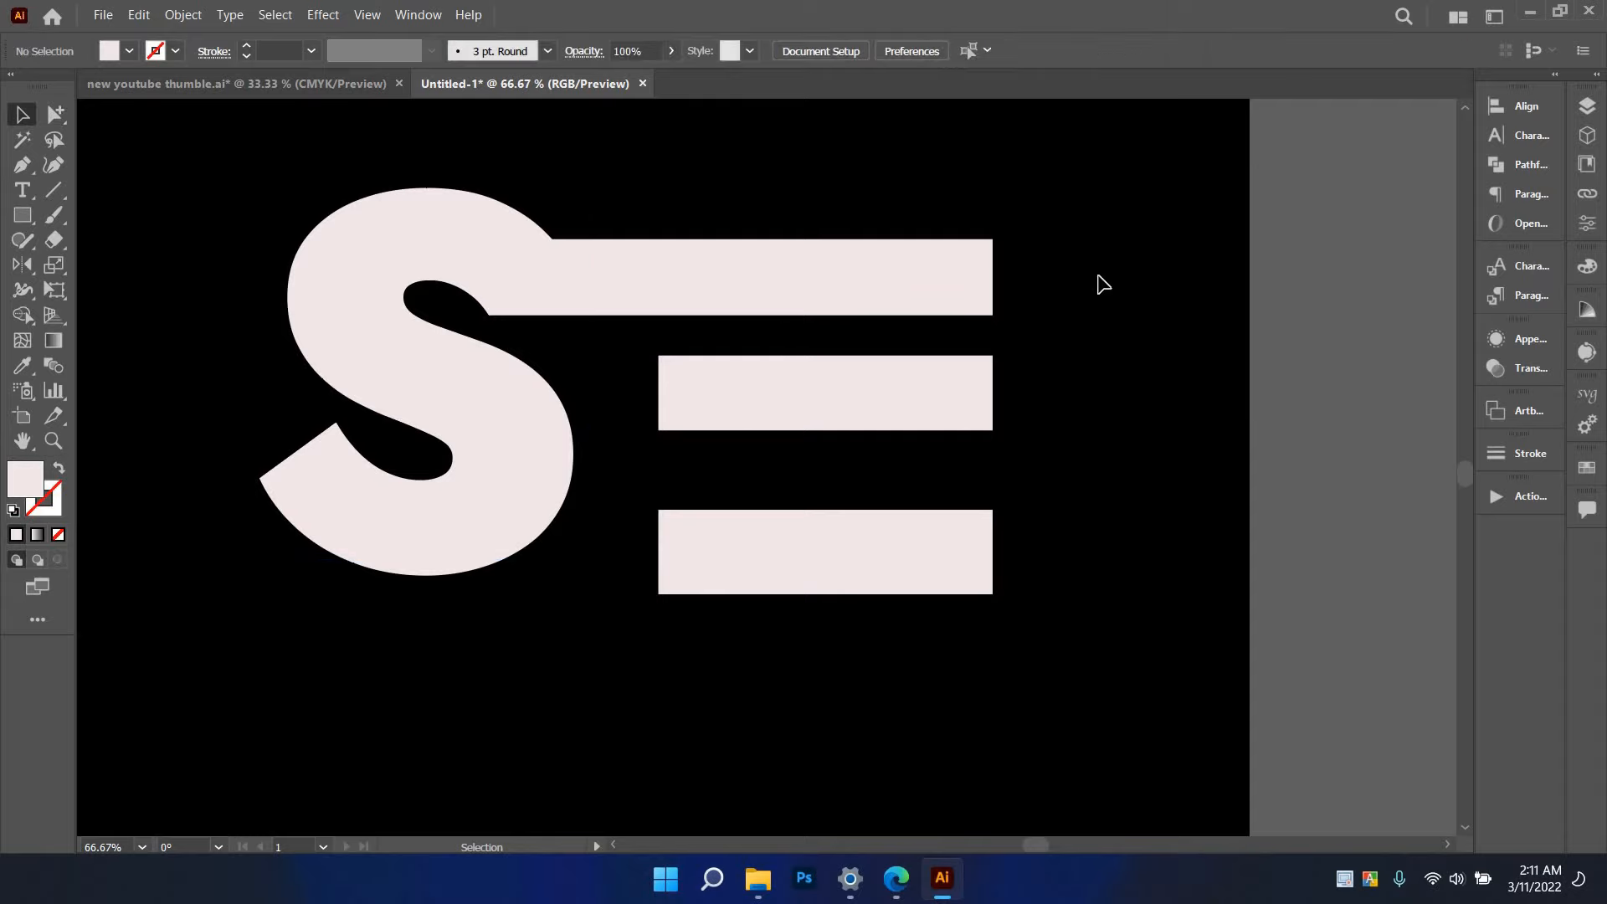
- Extend the left ends of the middle and lowest bars toward the S, making them about 336 px wide
key(ctrl+minus)
click(940, 373)
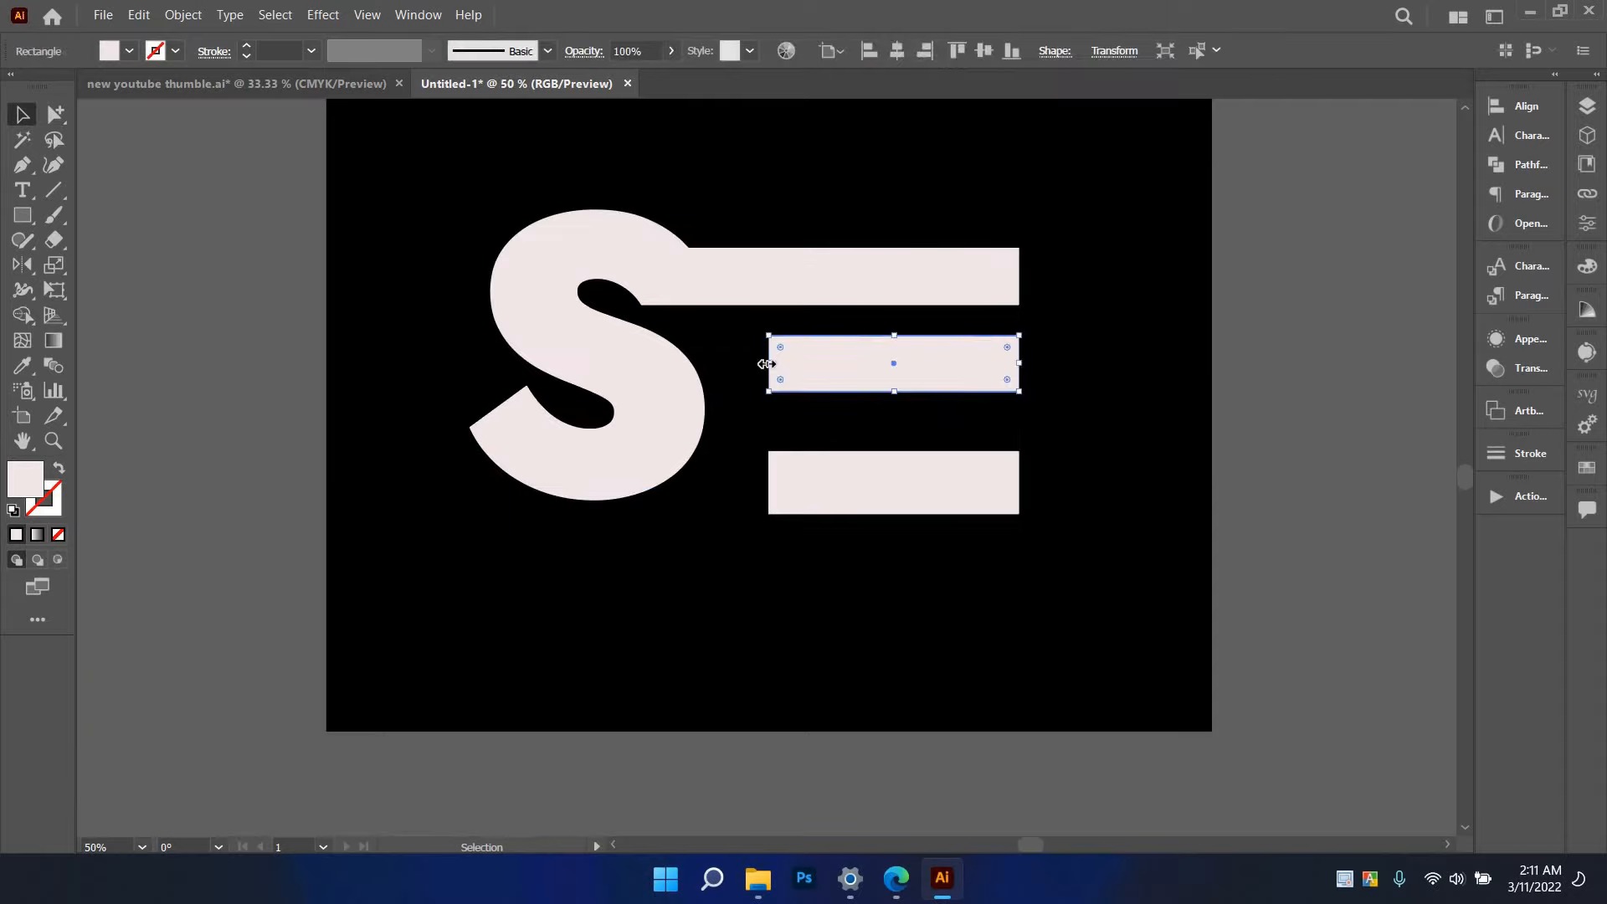
drag(749, 361, 744, 362)
click(817, 484)
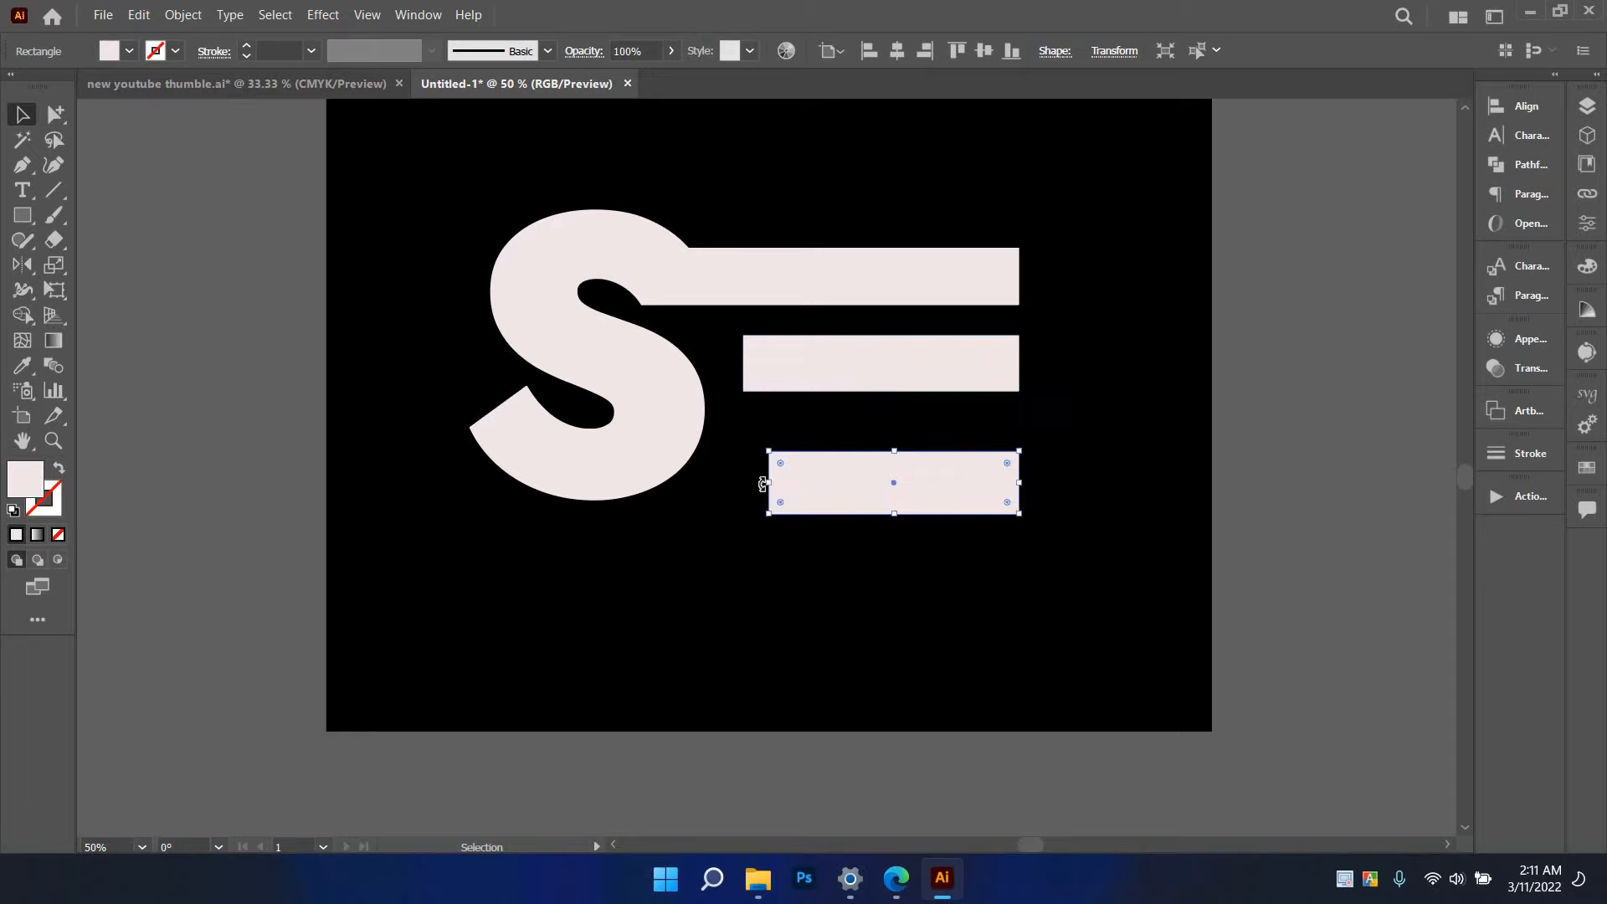
drag(743, 480, 744, 482)
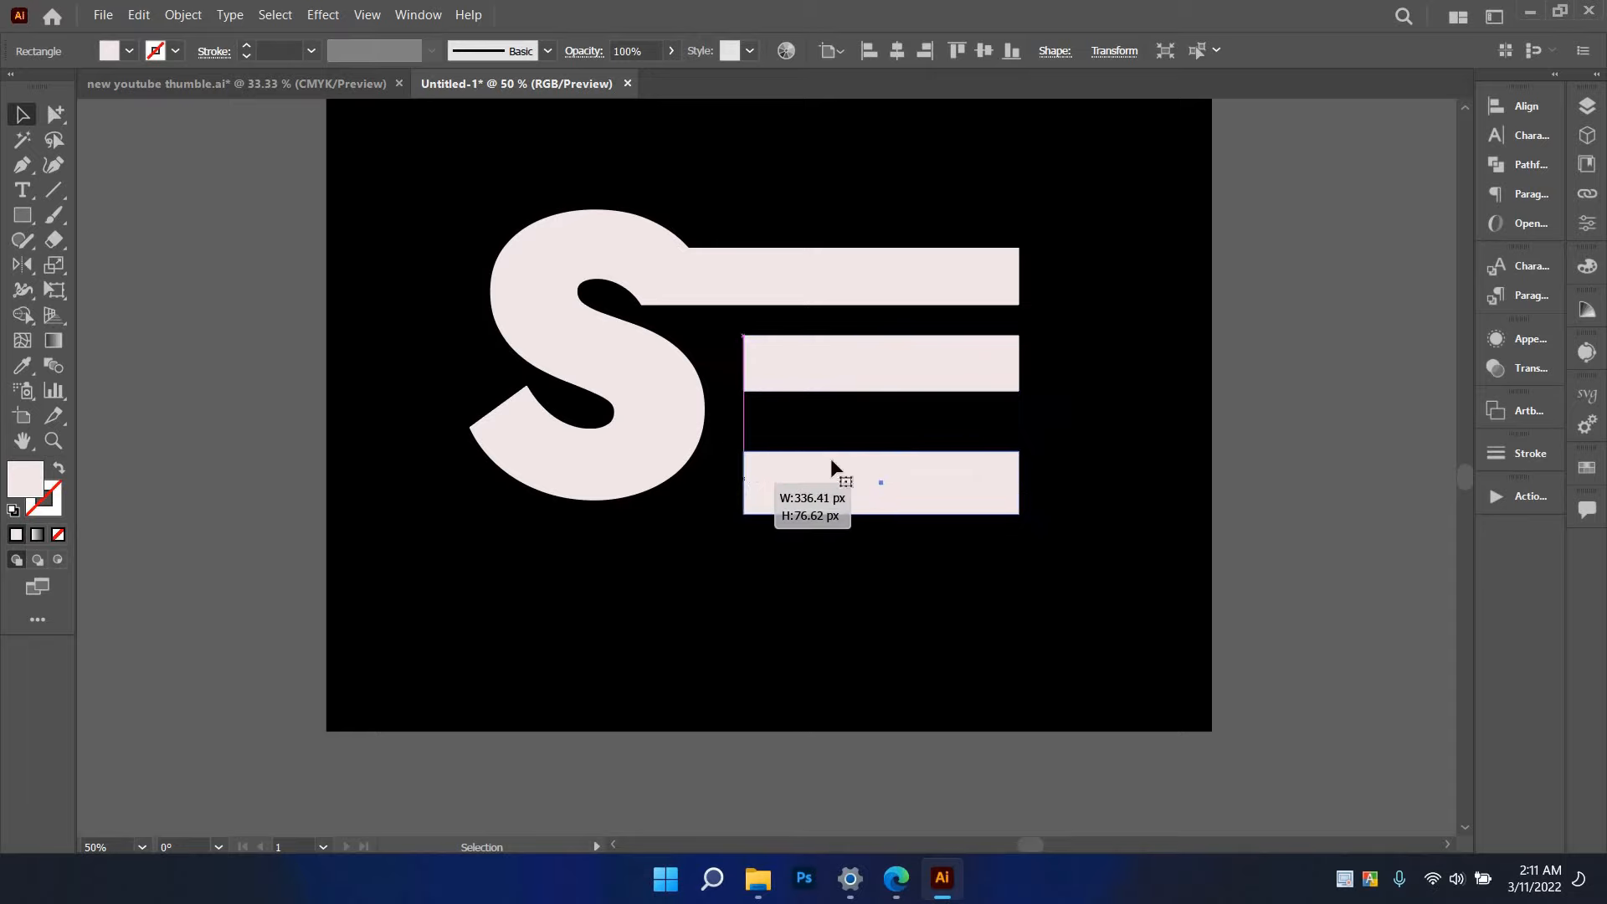
- Move the middle bar down slightly to even out the gaps between the three bars
drag(972, 369, 973, 384)
drag(1096, 387, 1102, 362)
click(1102, 360)
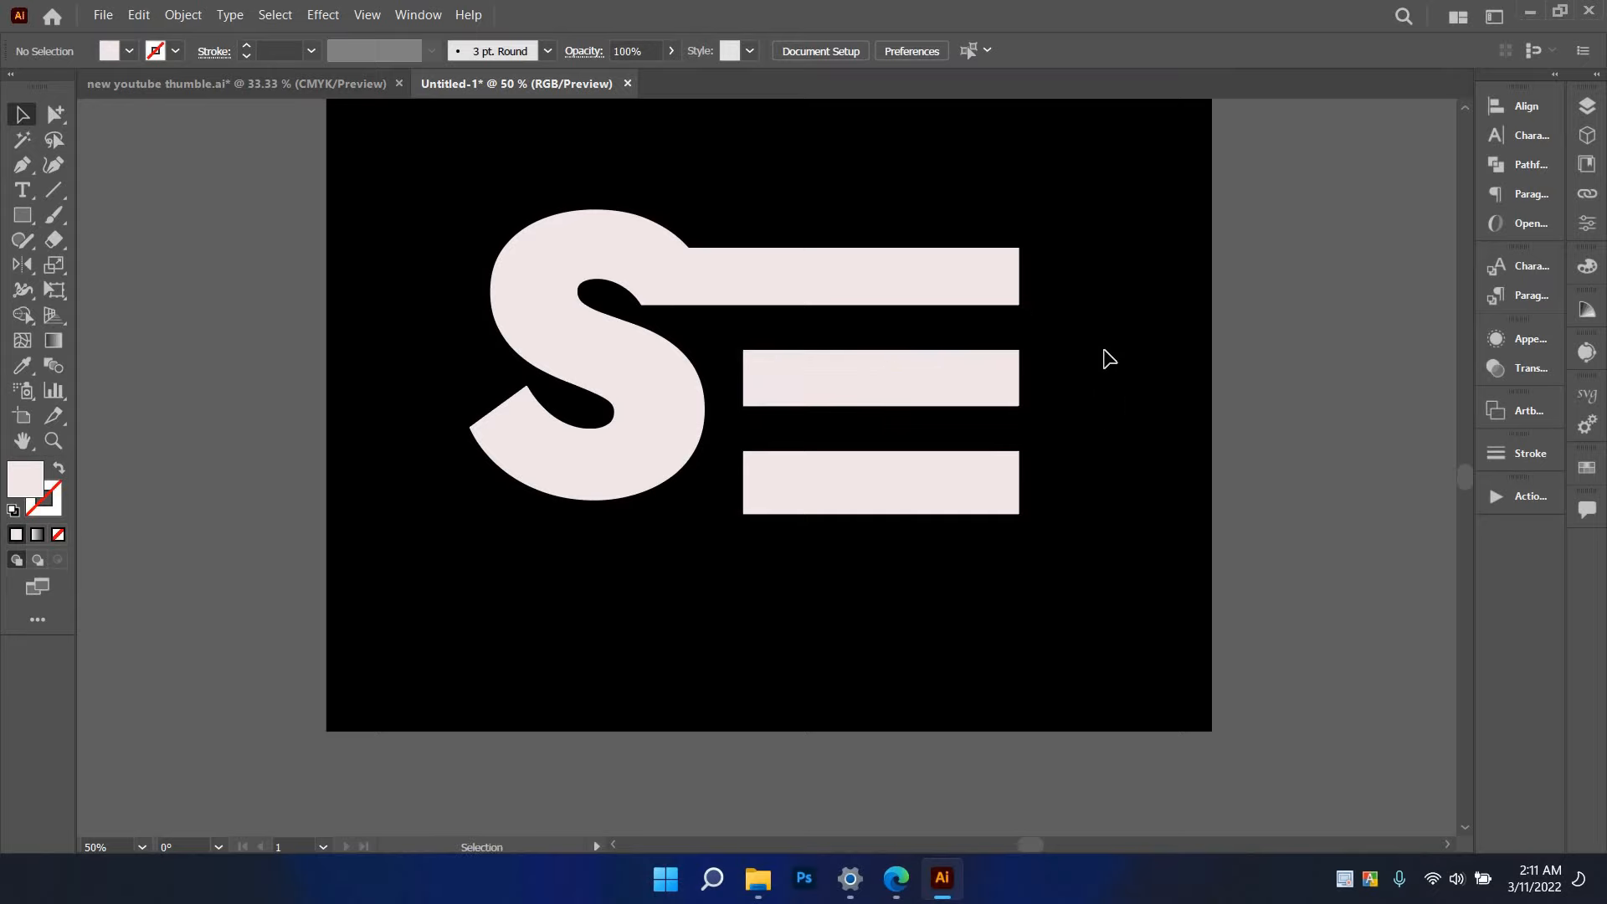
scroll(1105, 348, down, 2)
scroll(647, 472, up, 3)
- Enlarge the letter S to about 517 pt from its centre and move it down slightly against the bars
click(703, 541)
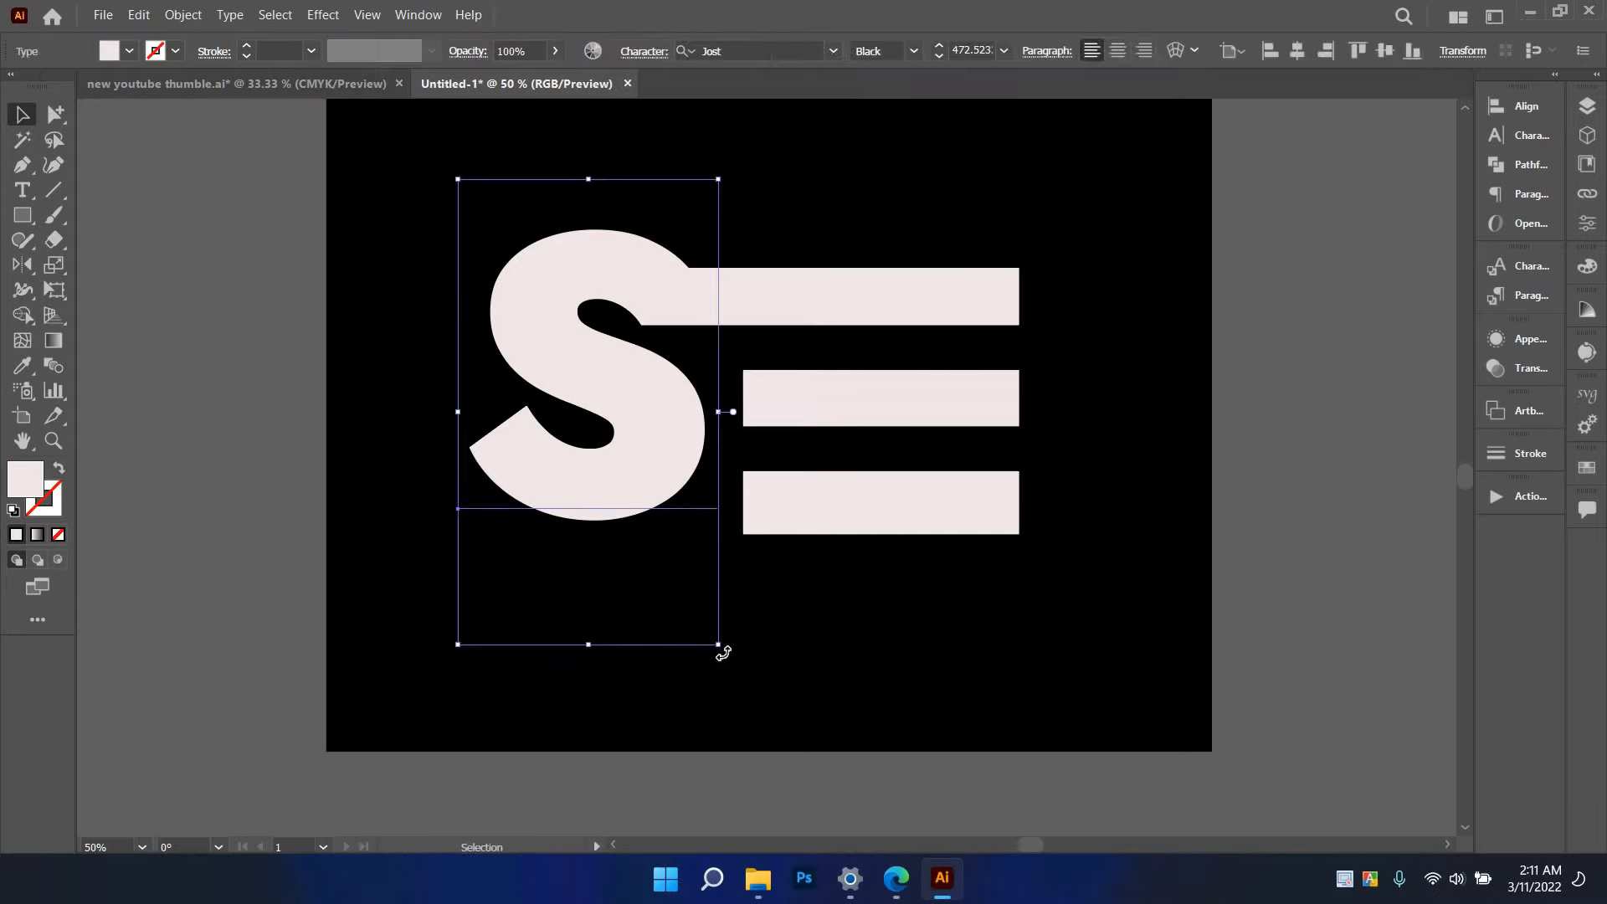
drag(732, 660, 740, 674)
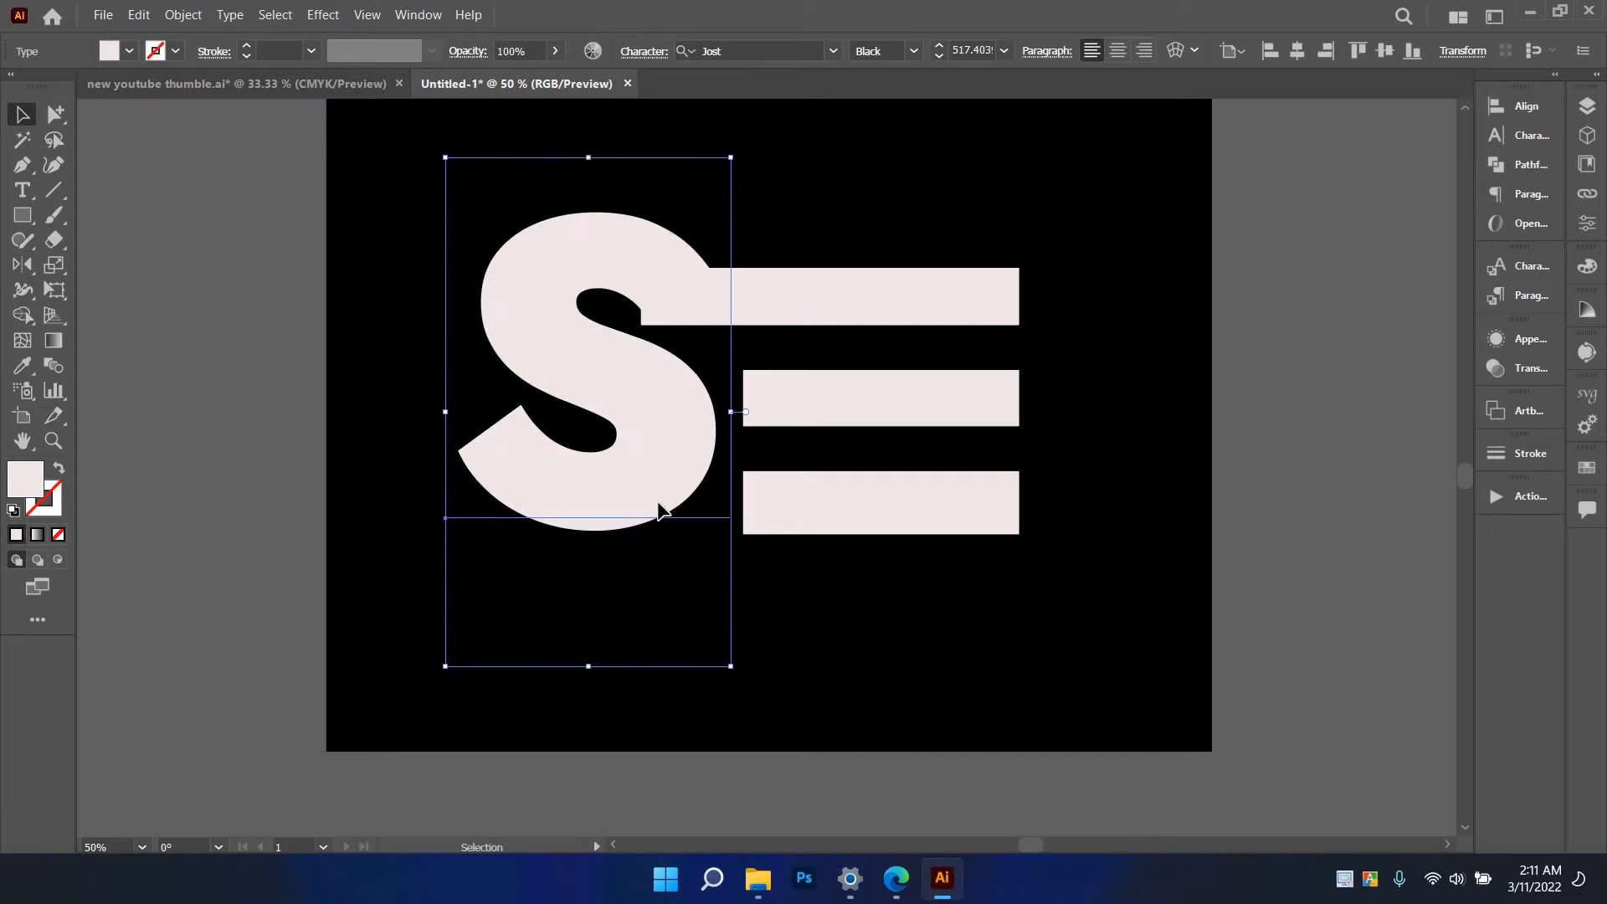
drag(657, 508, 781, 534)
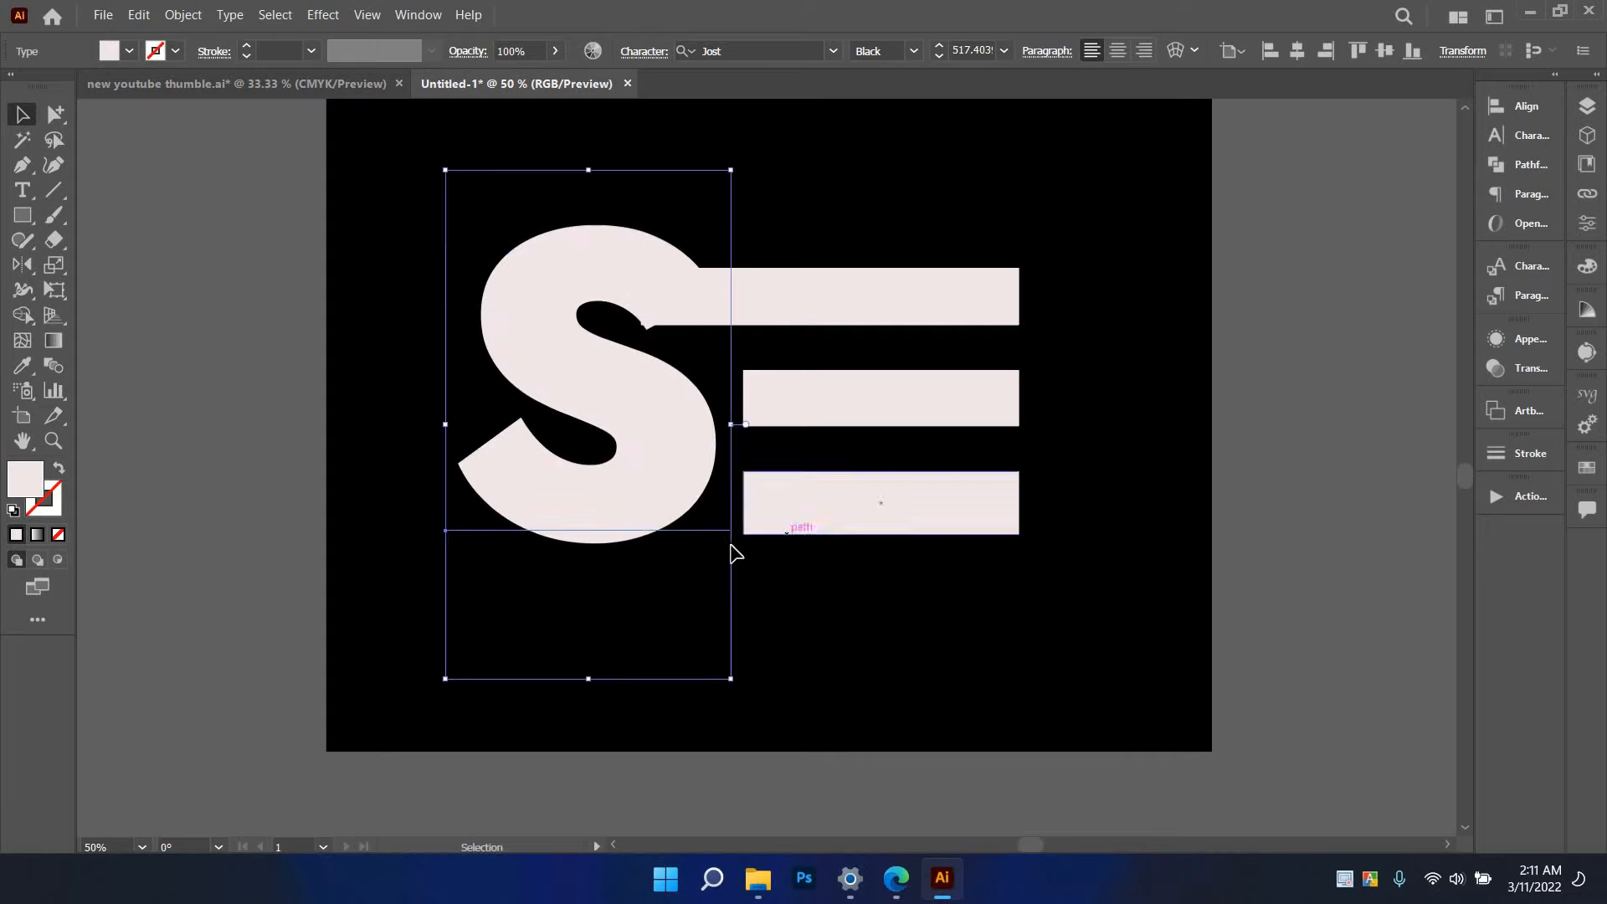
key(ctrl+shift+a)
- Shift the top bar by about 7 px across and 6 px down so it joins the enlarged S's upper terminal cleanly
key(ctrl+equal)
key(ctrl+equal)
key(ctrl+equal)
scroll(829, 416, up, 5)
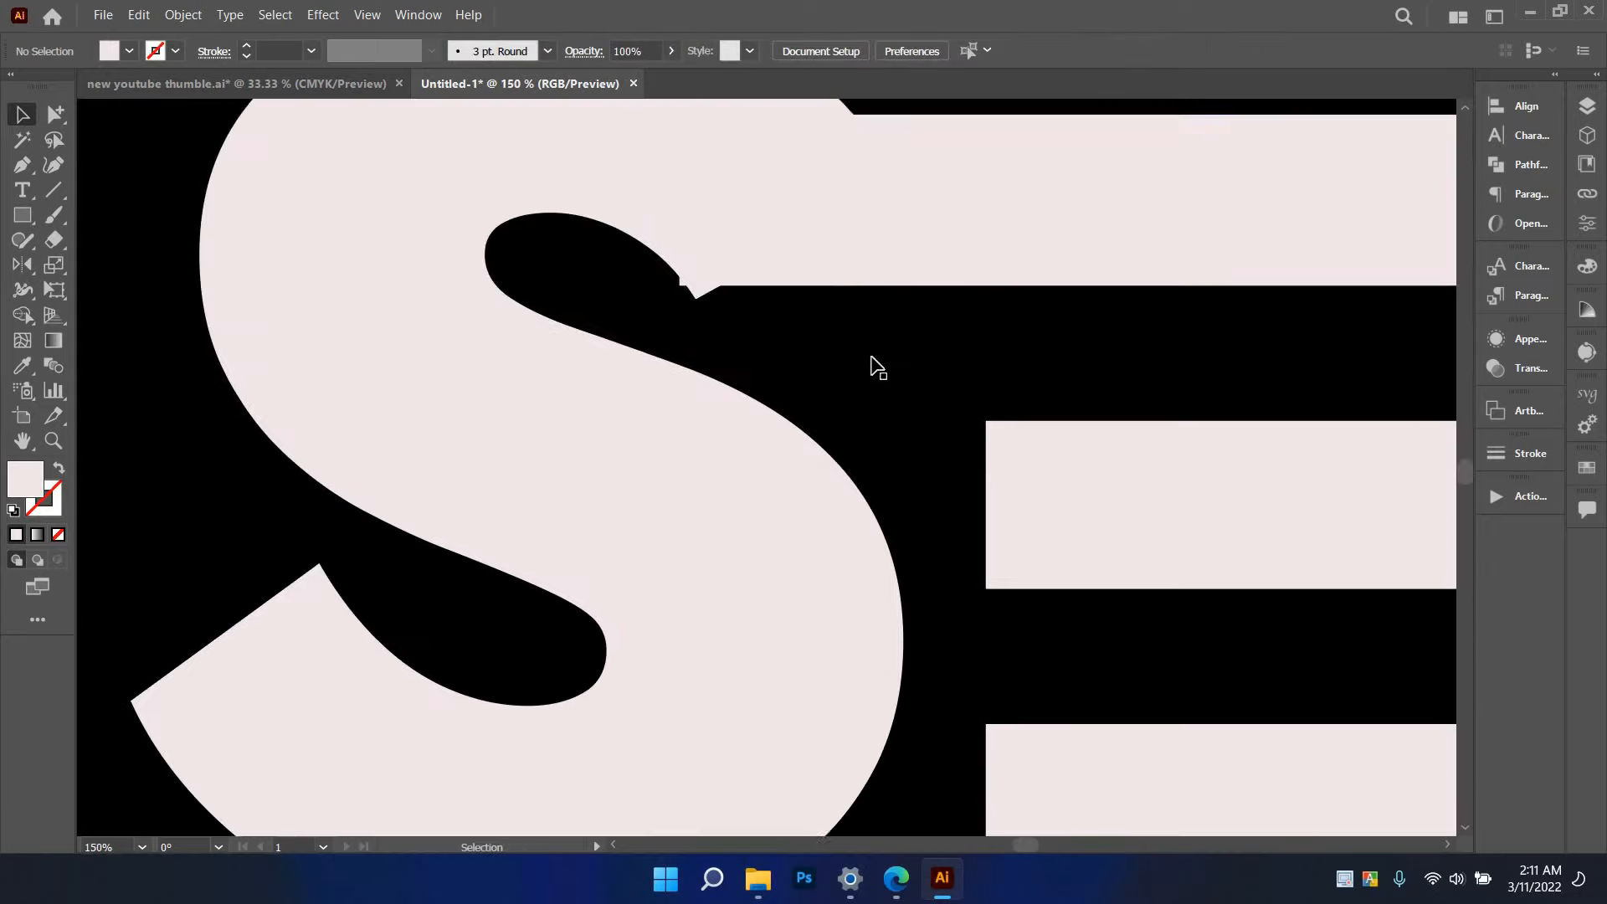
drag(841, 389, 845, 395)
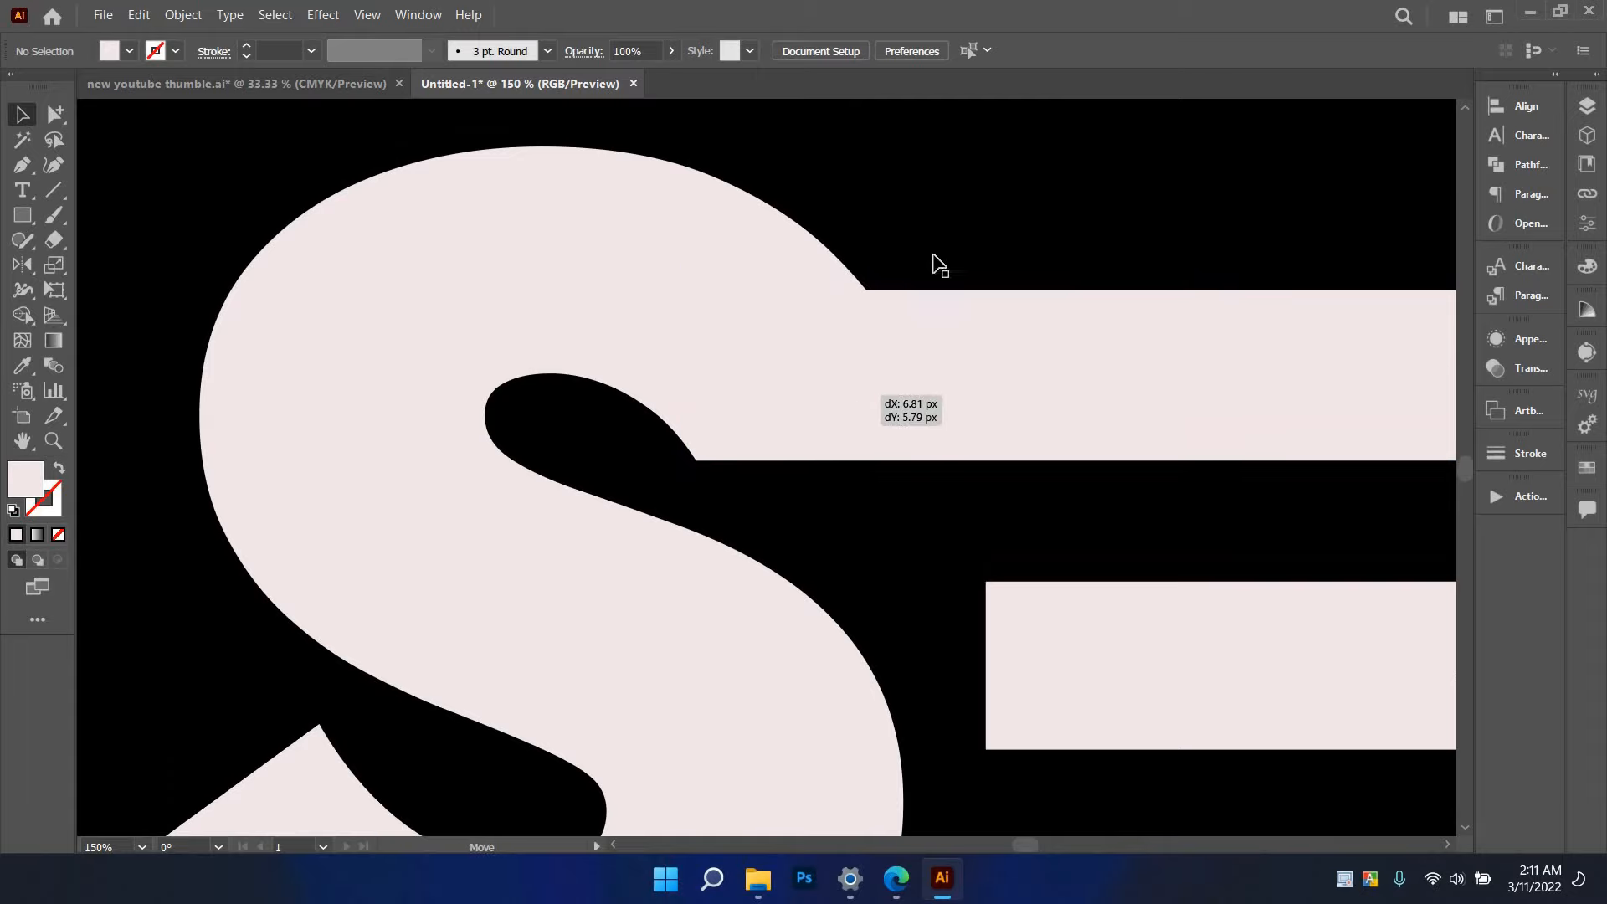
key(ctrl+shift+a)
scroll(967, 233, down, 3)
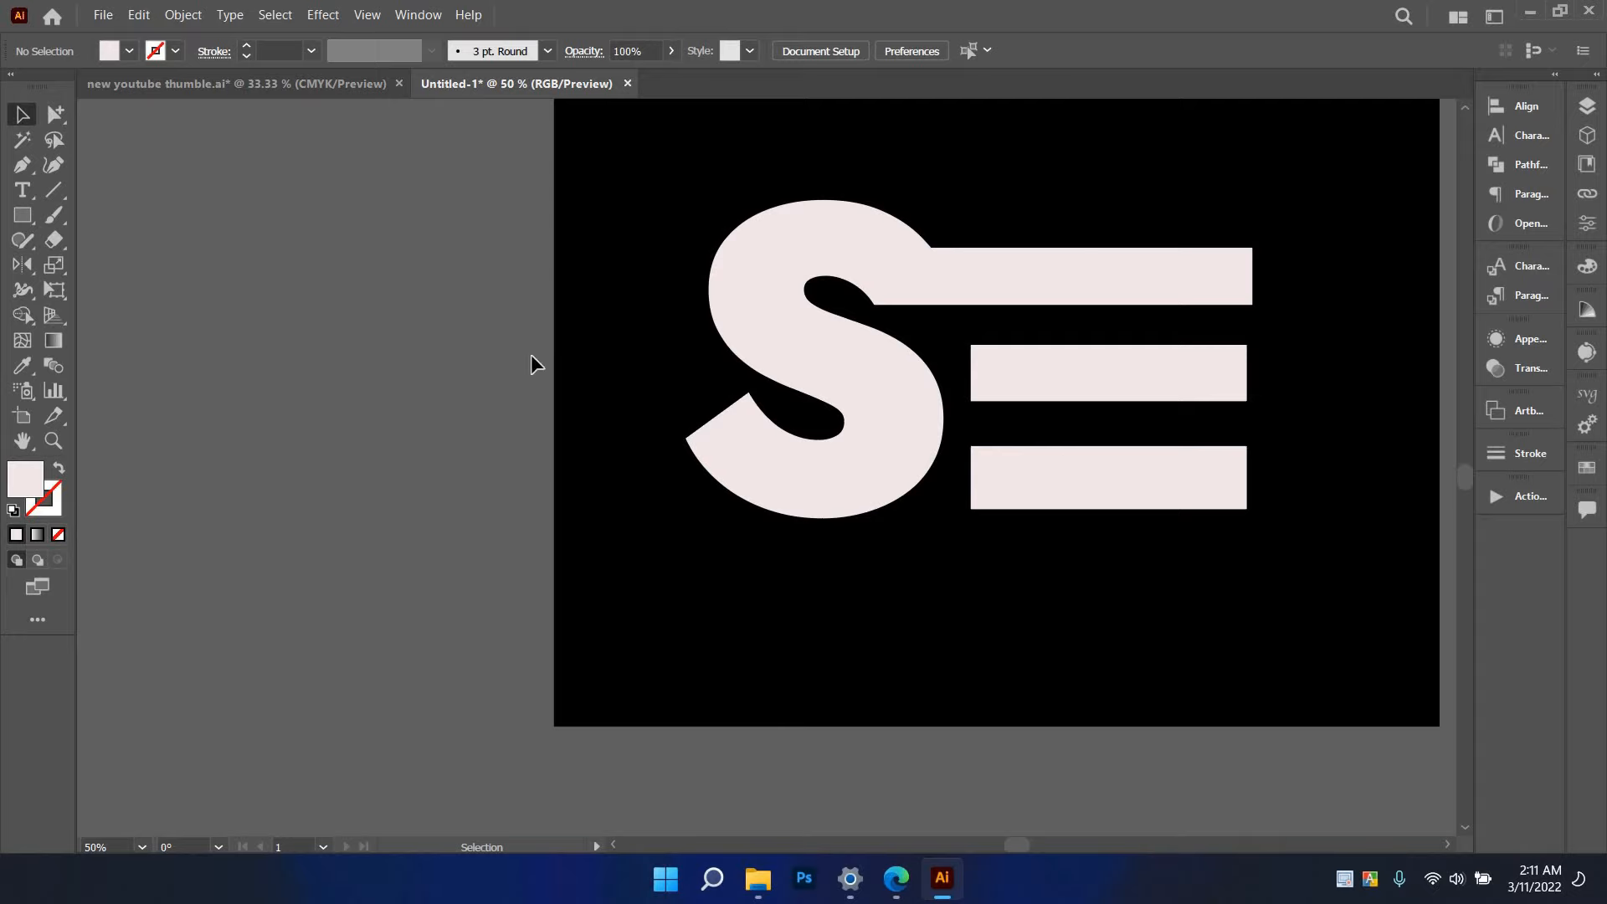
- Move the SEBRICA INSURANCE LTD text from above the logo to the area beside the artboard's left edge
scroll(530, 363, up, 5)
drag(977, 308, 1029, 295)
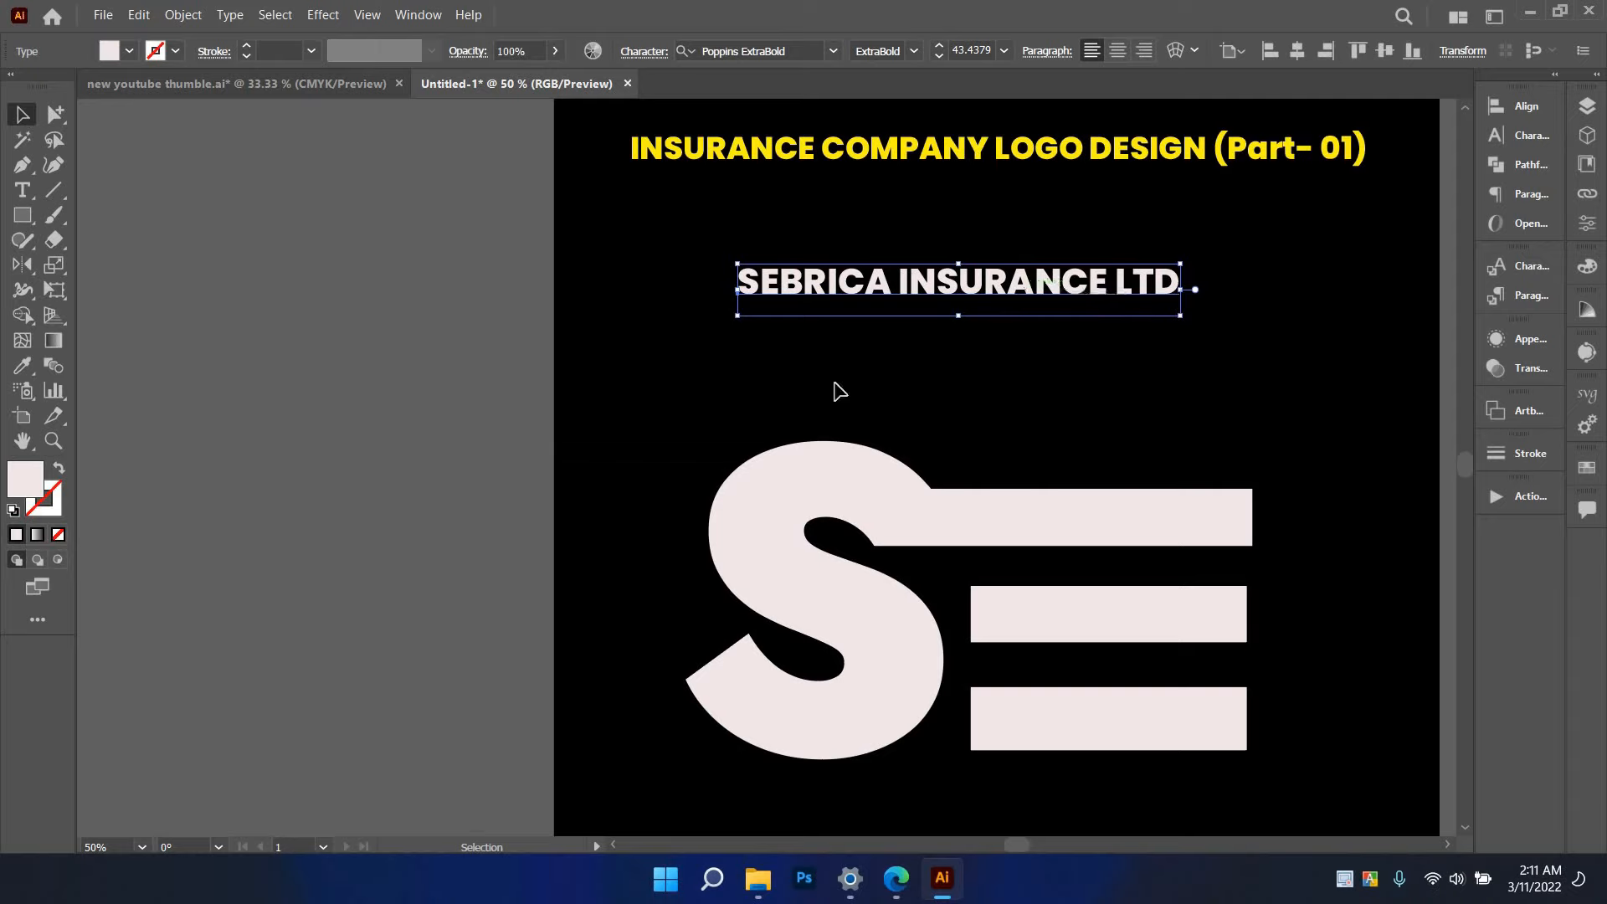
click(952, 331)
click(937, 295)
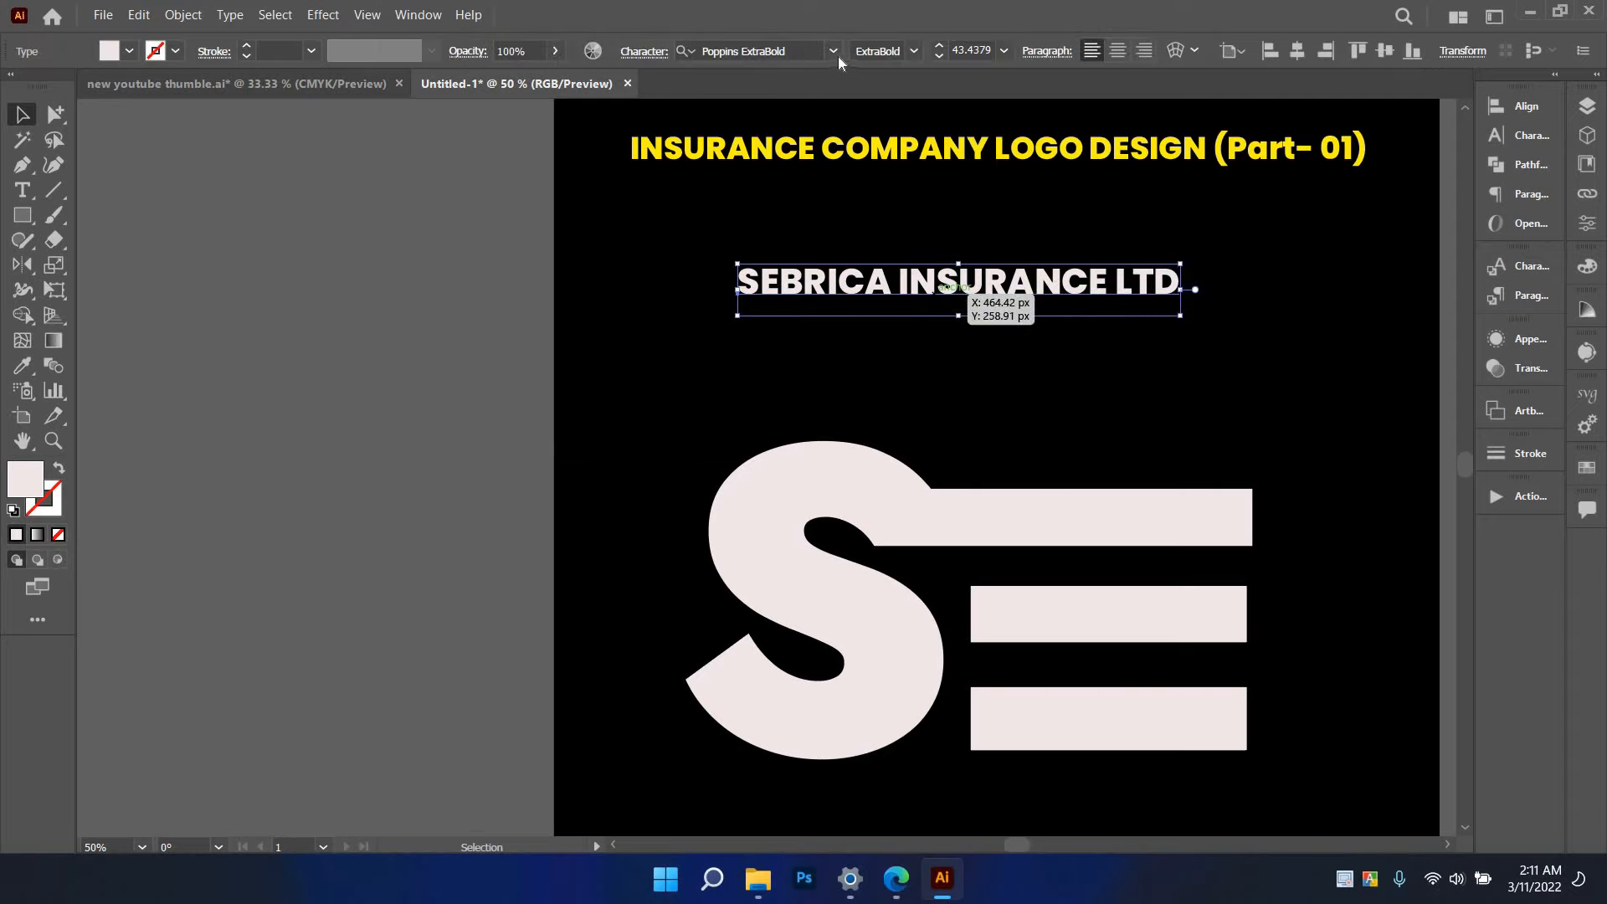
drag(959, 293, 410, 354)
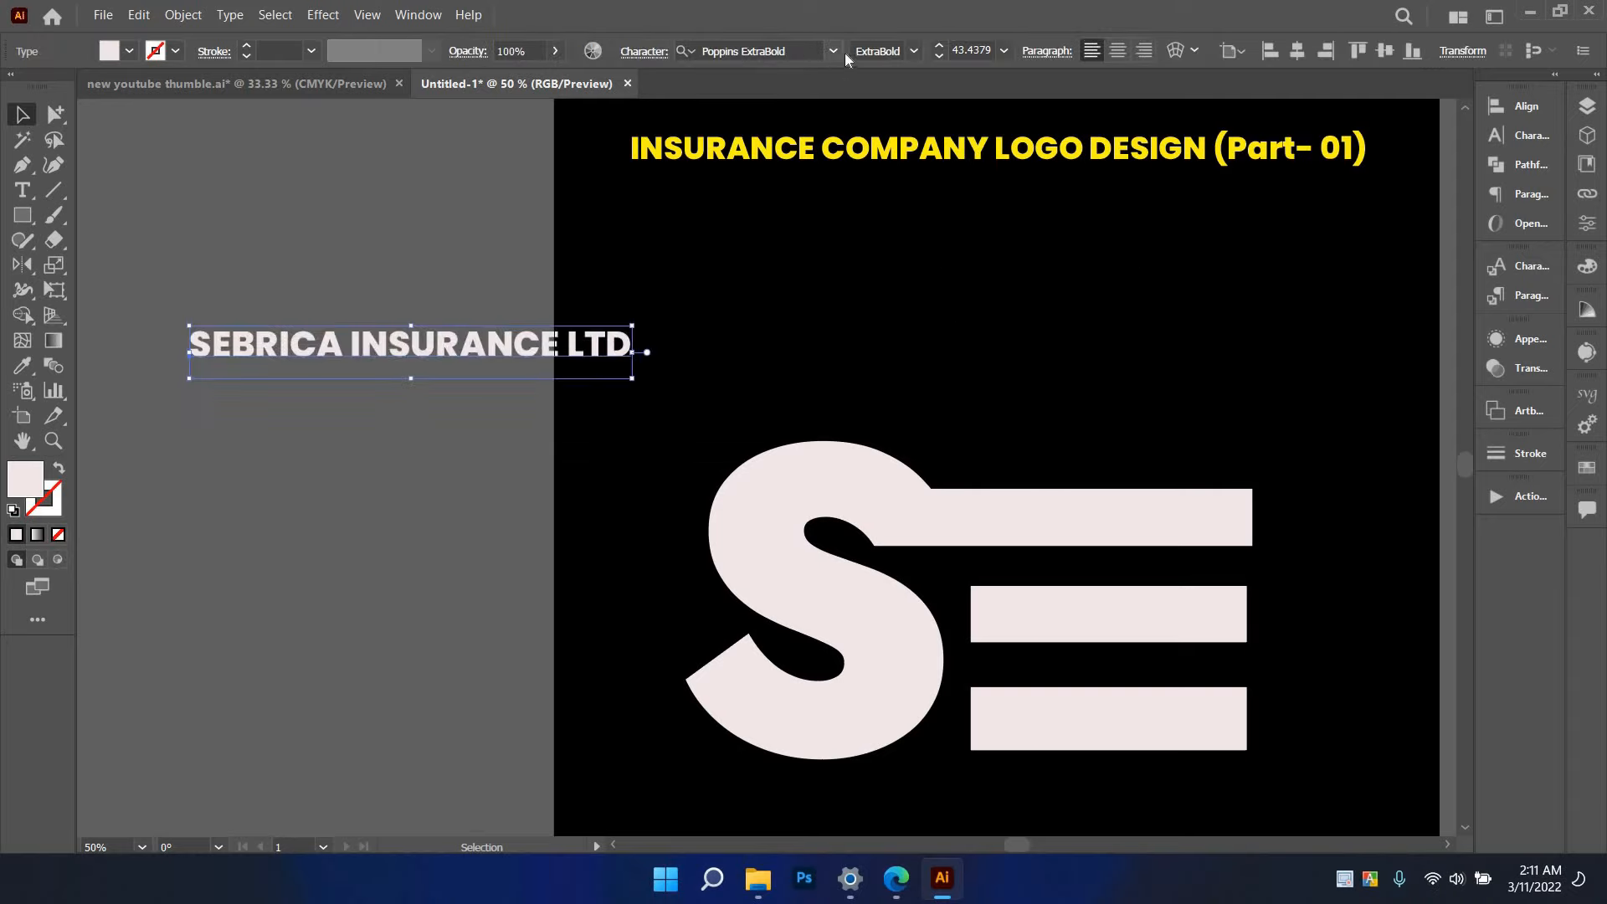
- Search the font list for "sebri", clear the search, and set the company name to Minion Variable Concept Bold
click(835, 53)
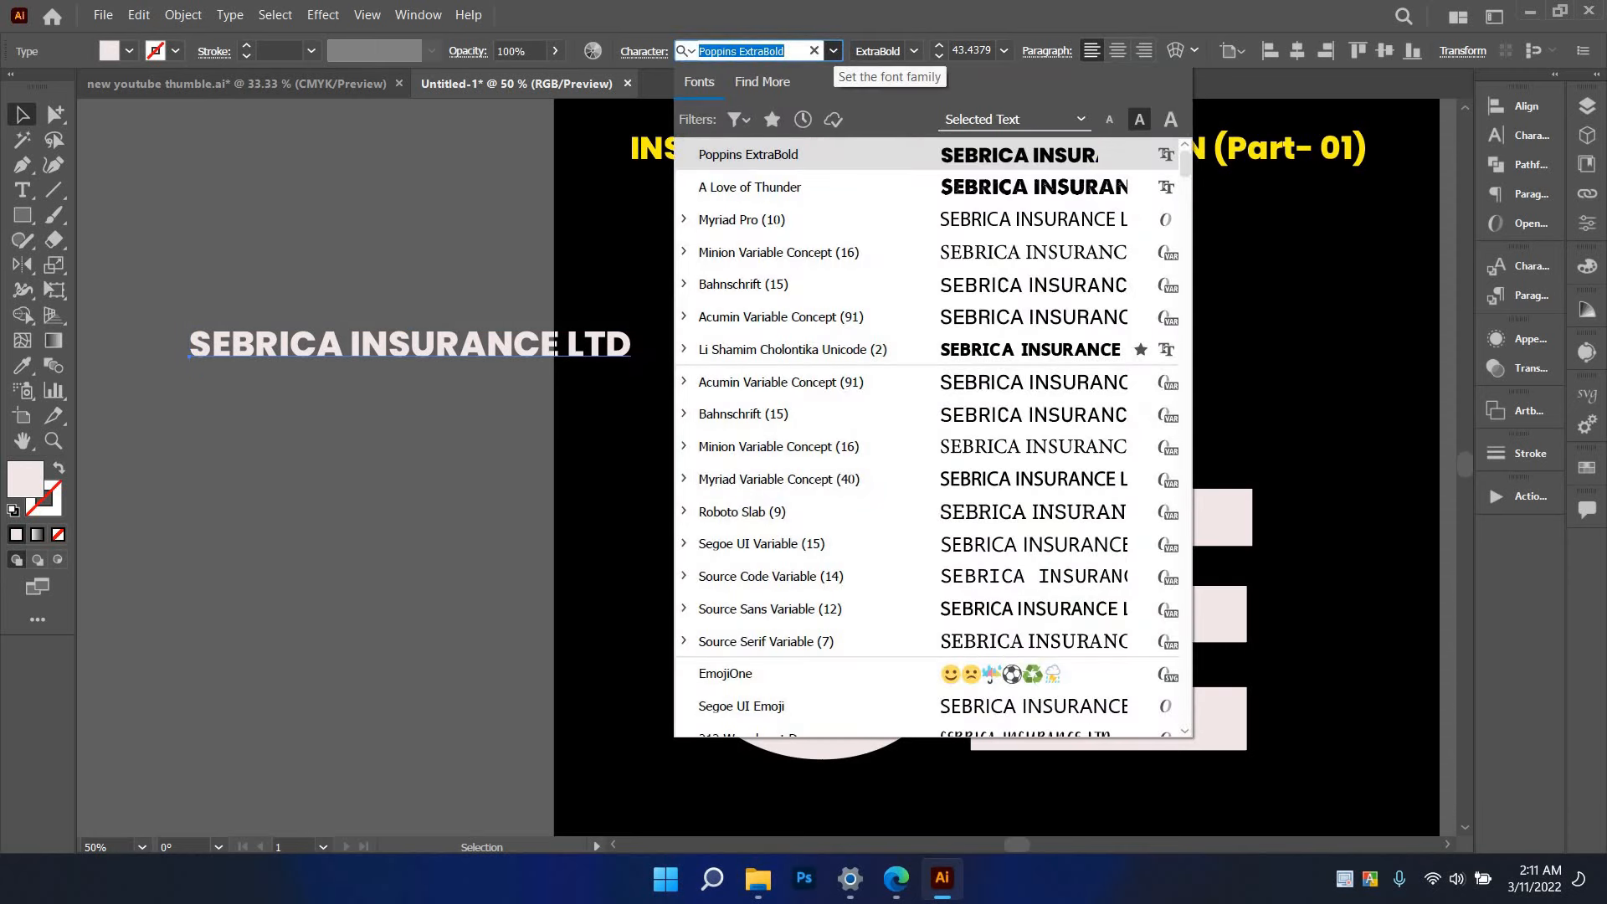
text(sebri)
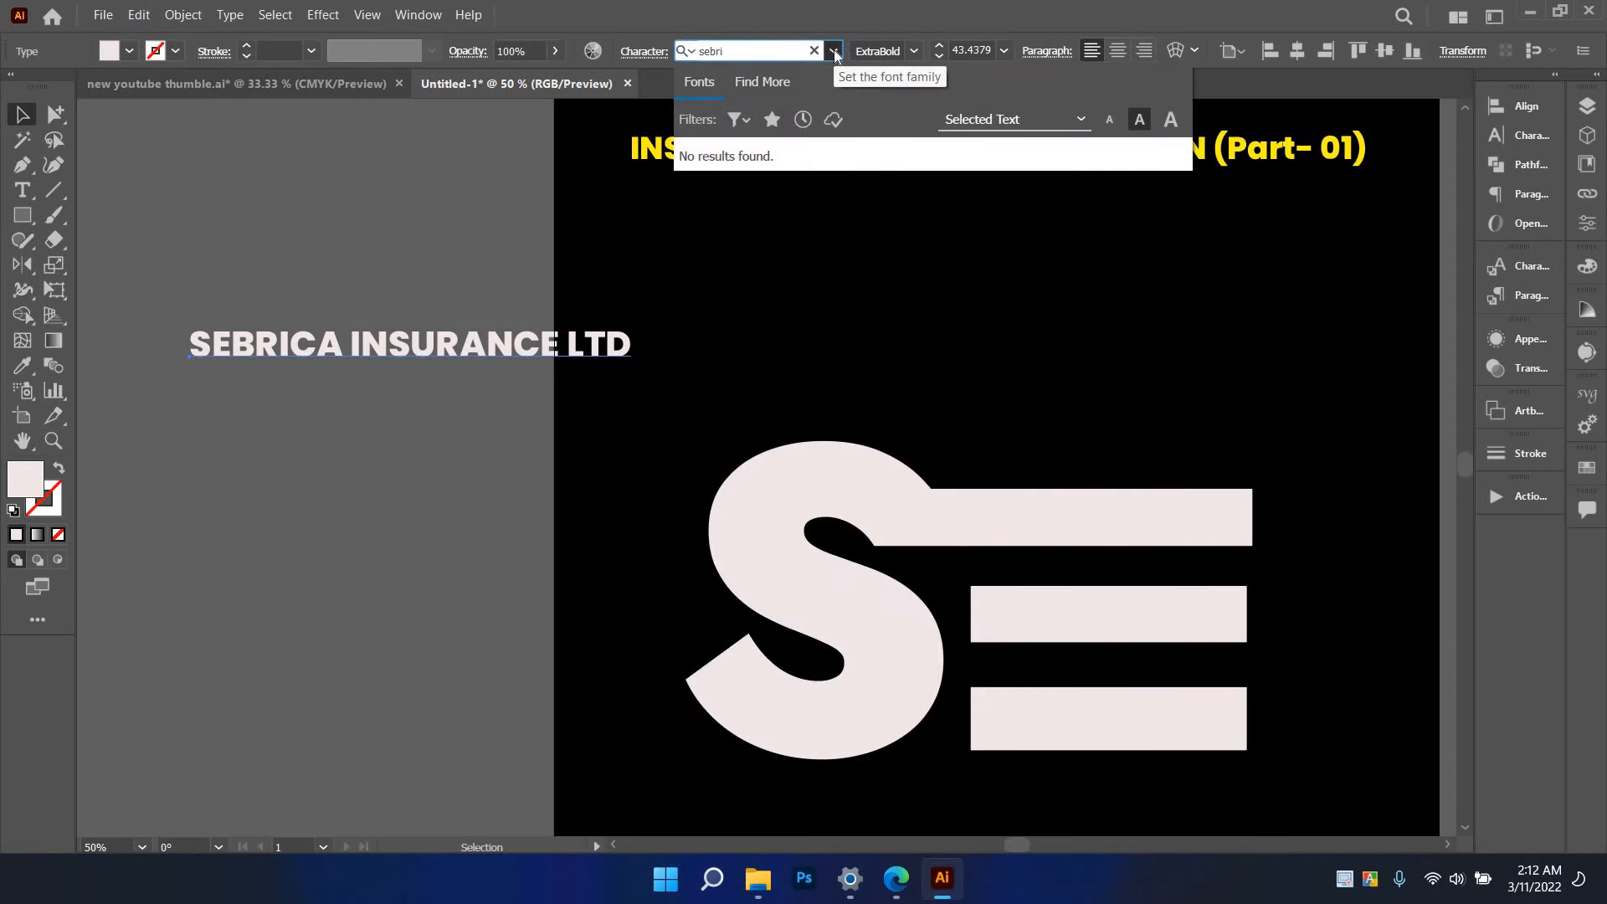
key(BackSpace)
key(BackSpace)
key(BackSpace)
key(BackSpace)
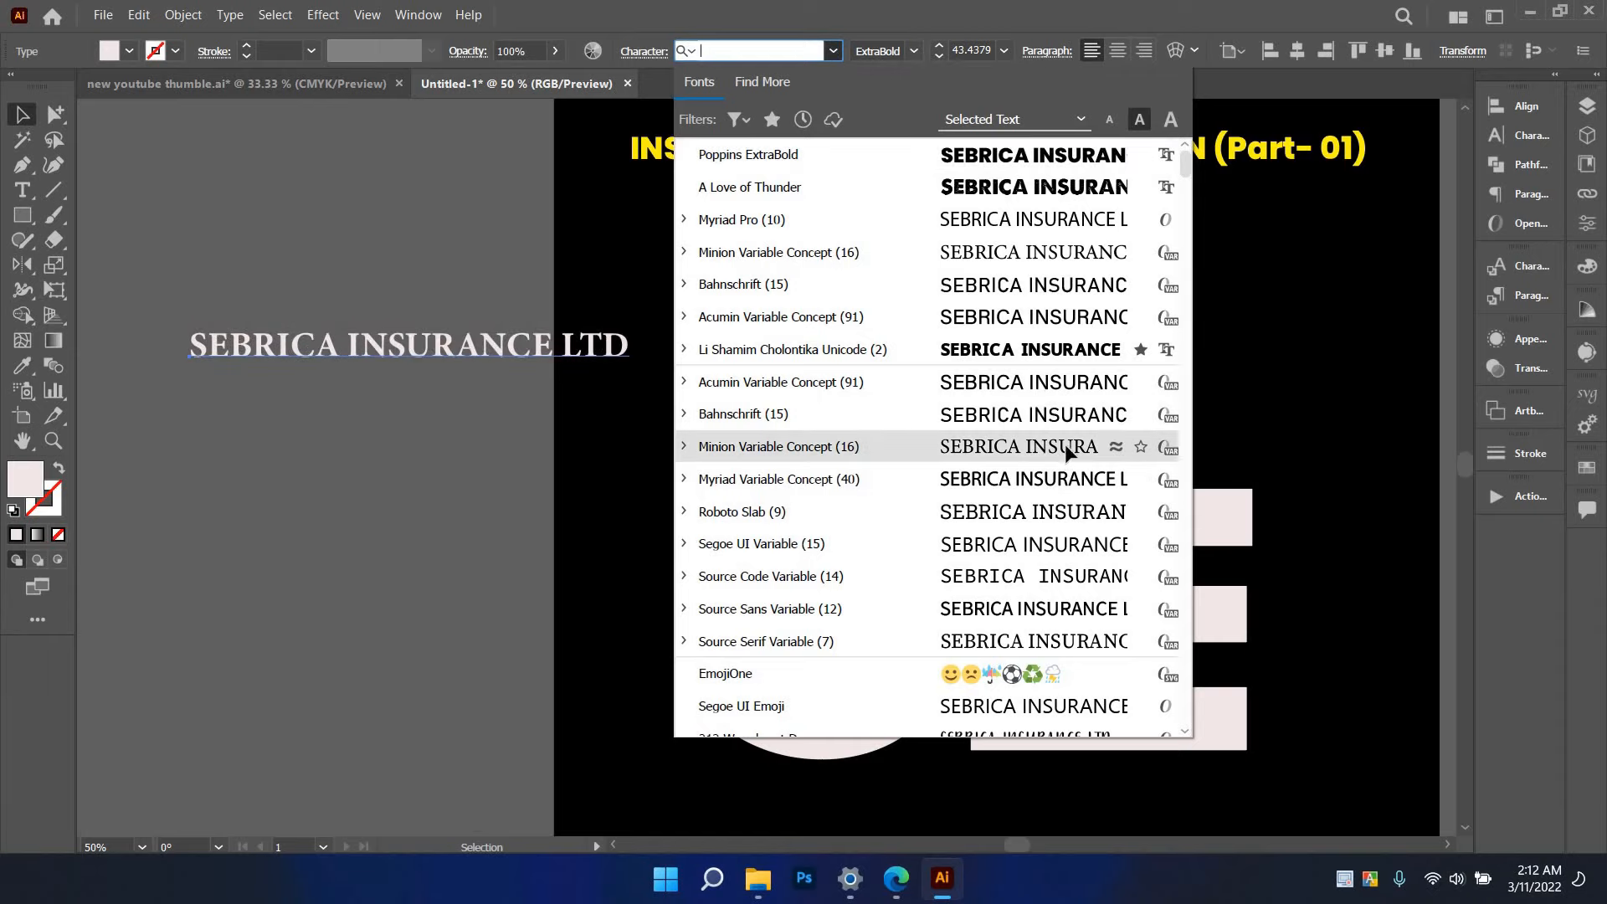
click(1065, 446)
click(539, 355)
drag(539, 354, 545, 355)
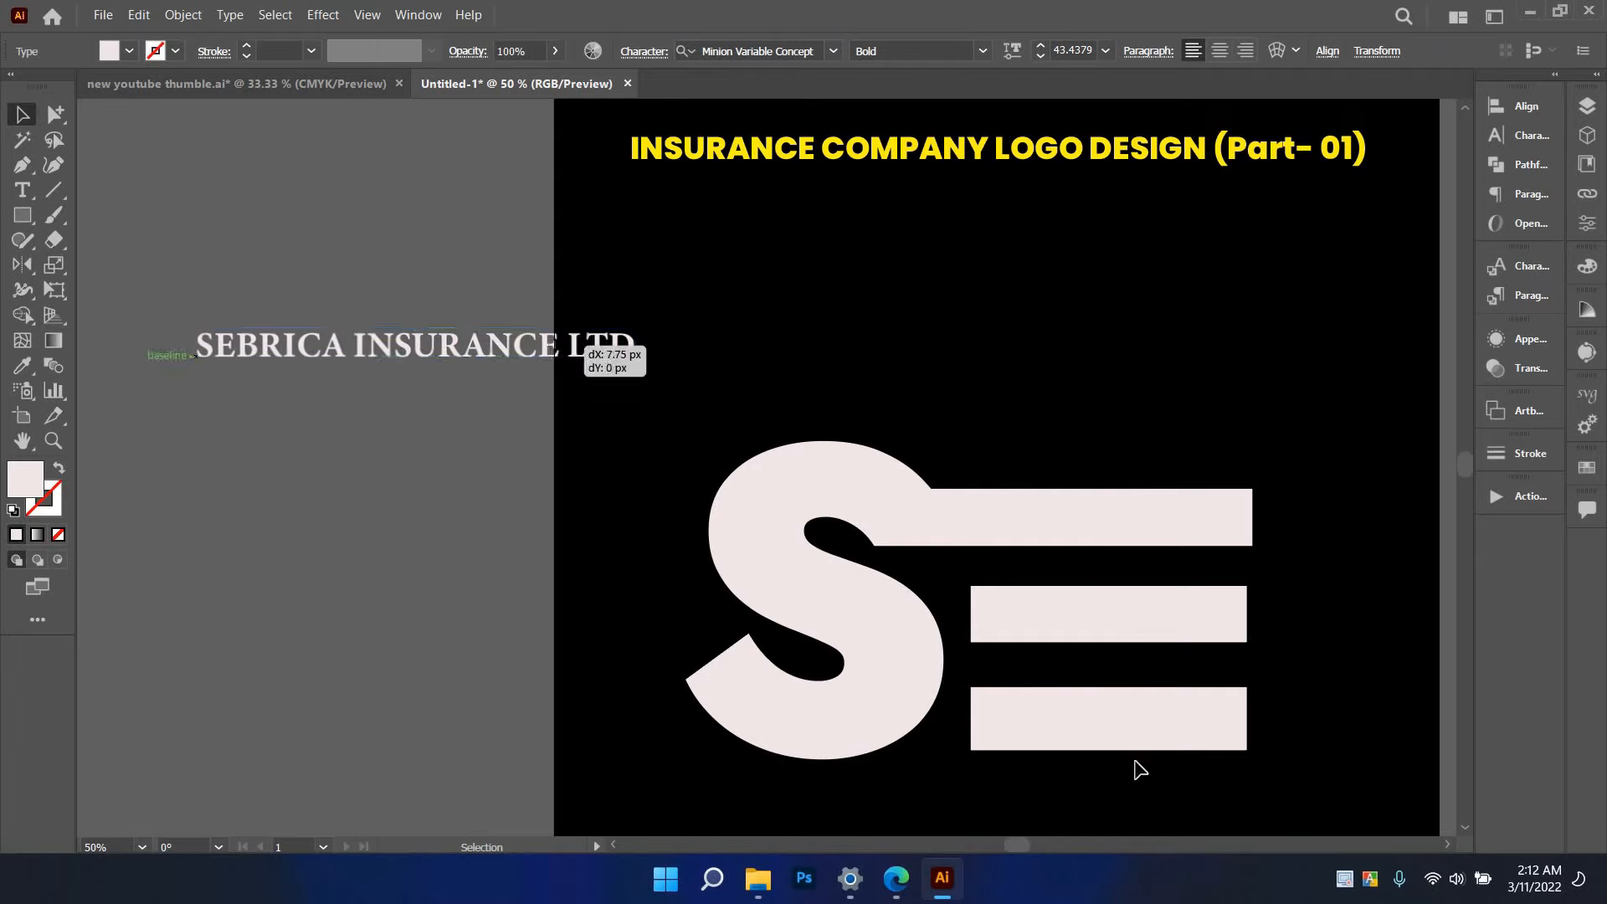
- Place the company name just below the S and bars, and set its font to Jost Medium
drag(1140, 768, 1126, 807)
scroll(1248, 670, down, 3)
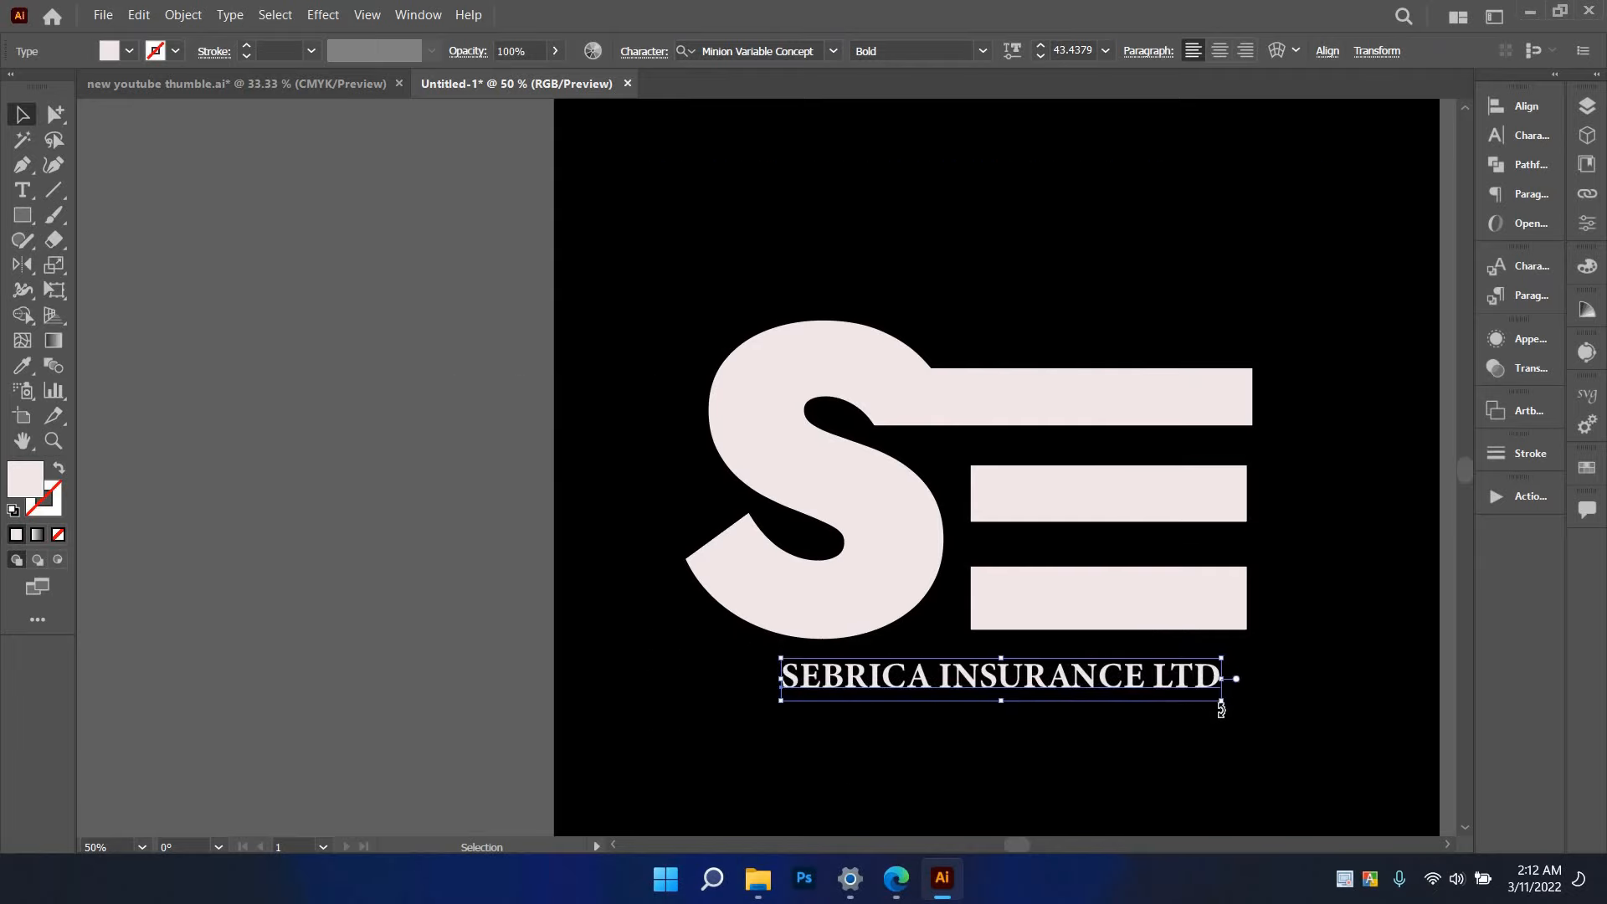
click(841, 49)
text(jost)
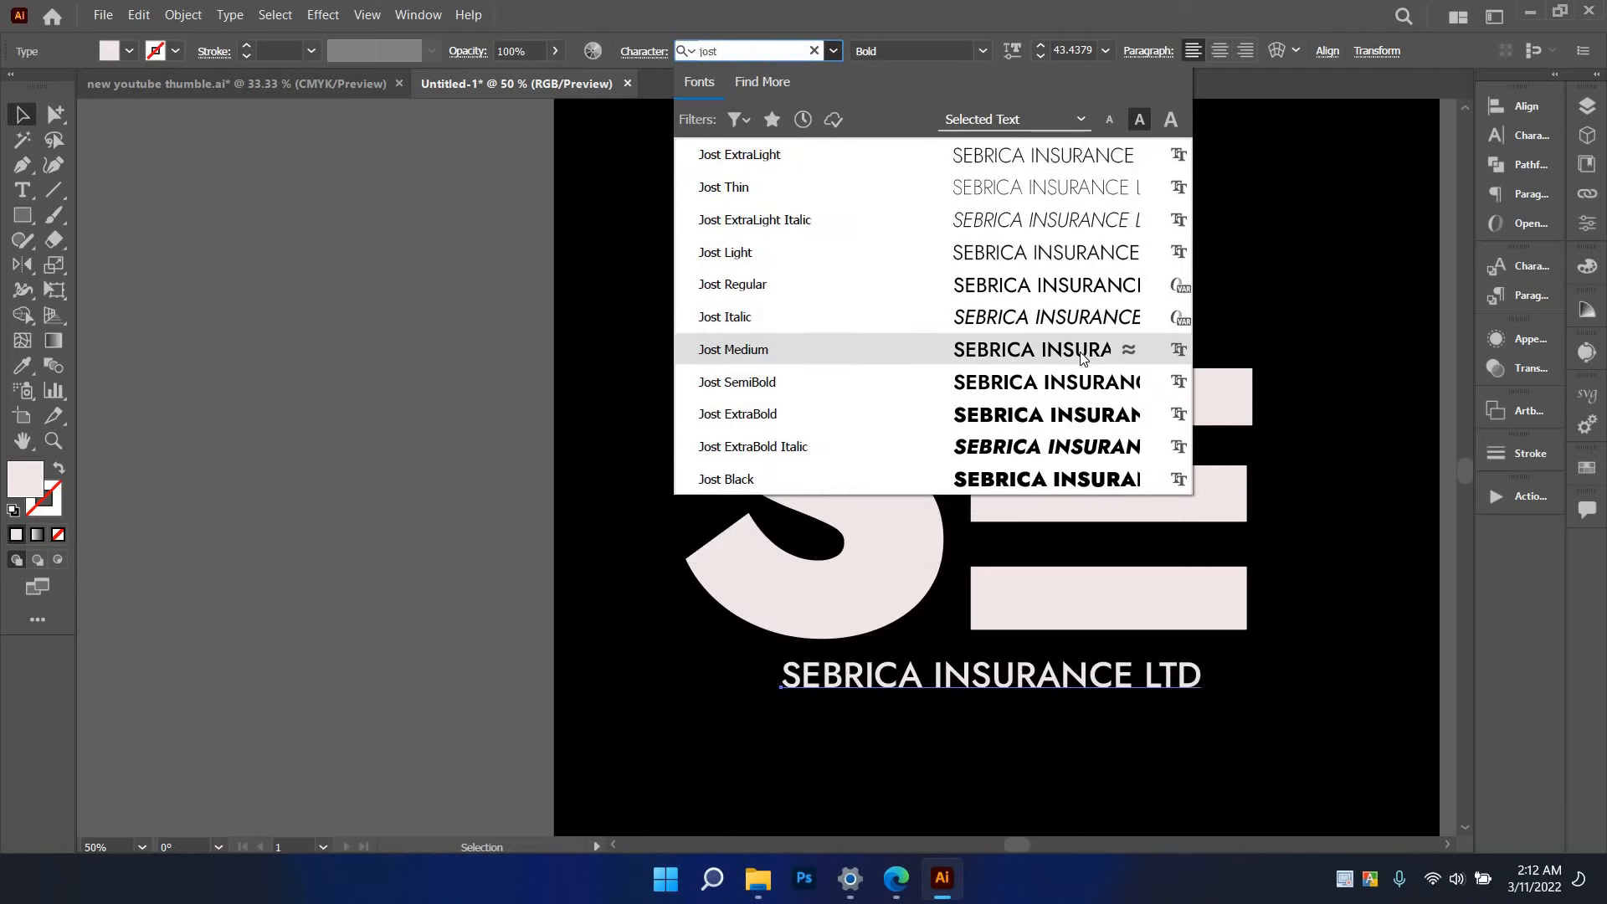
key(Return)
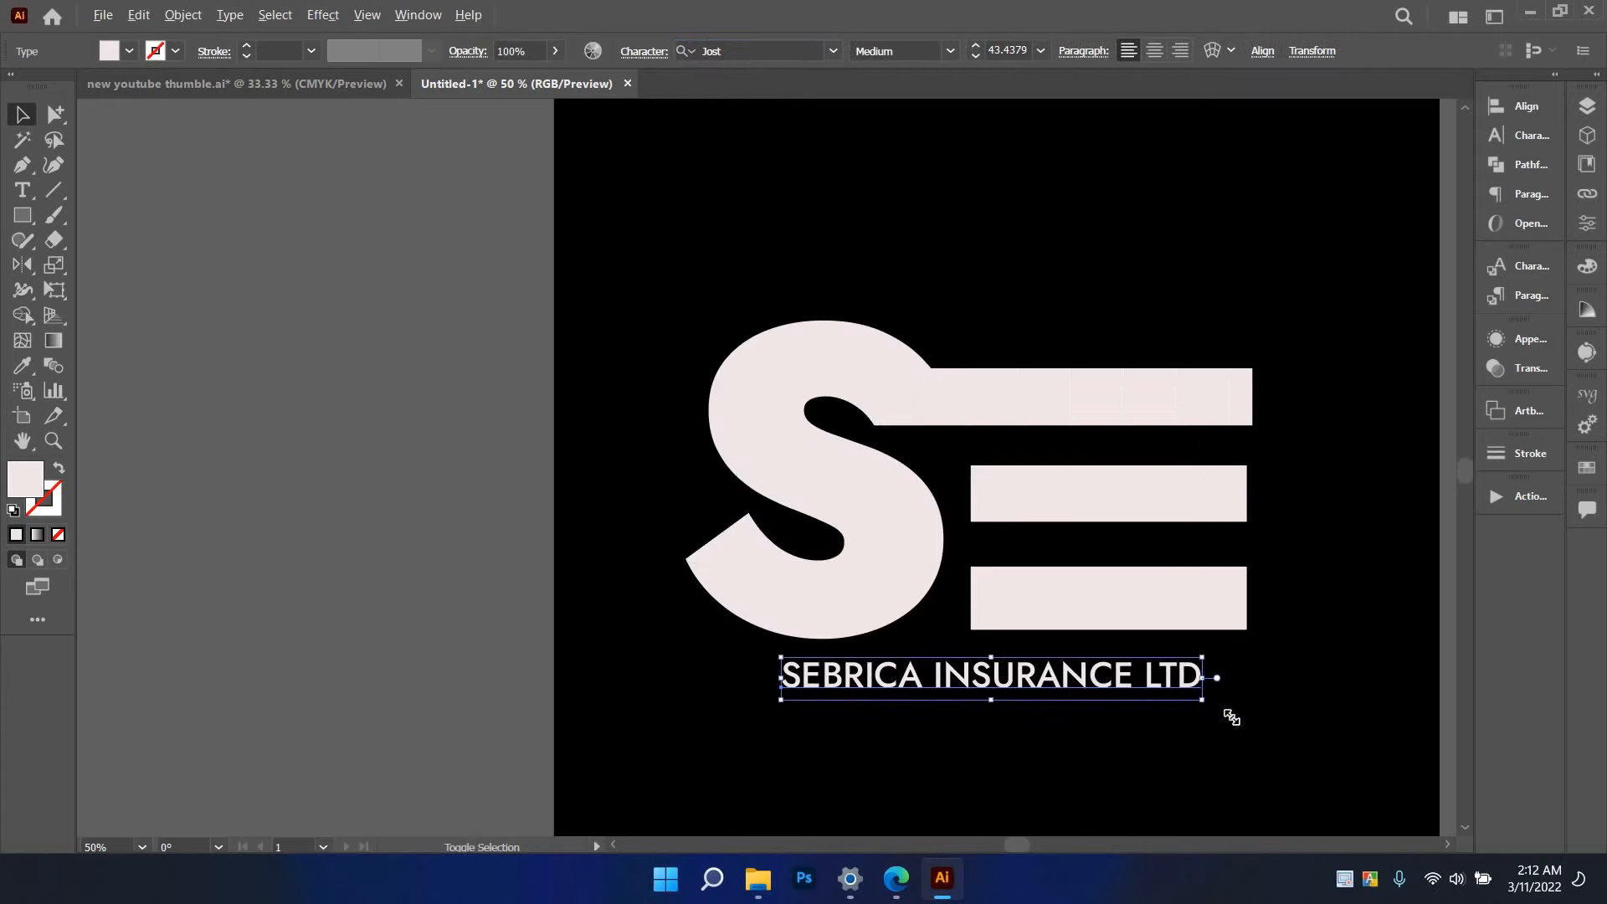
- Enlarge the company name to about 52 pt from its centre so it ends flush with the lower bars
drag(1228, 707, 1270, 656)
click(1252, 502)
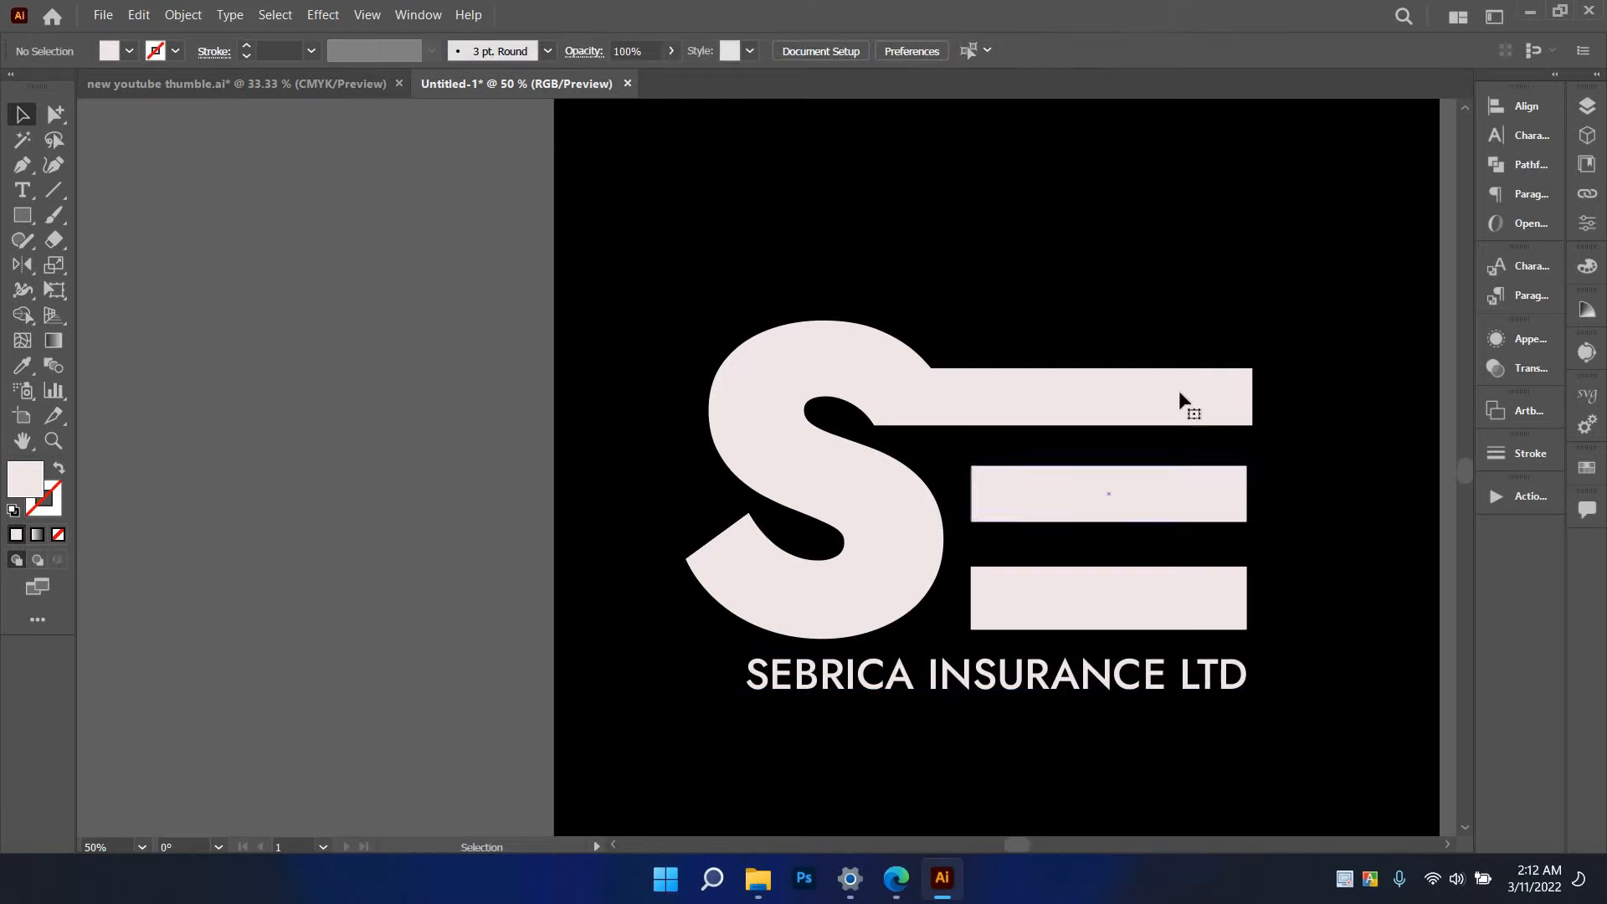
click(1178, 390)
shift+click(824, 350)
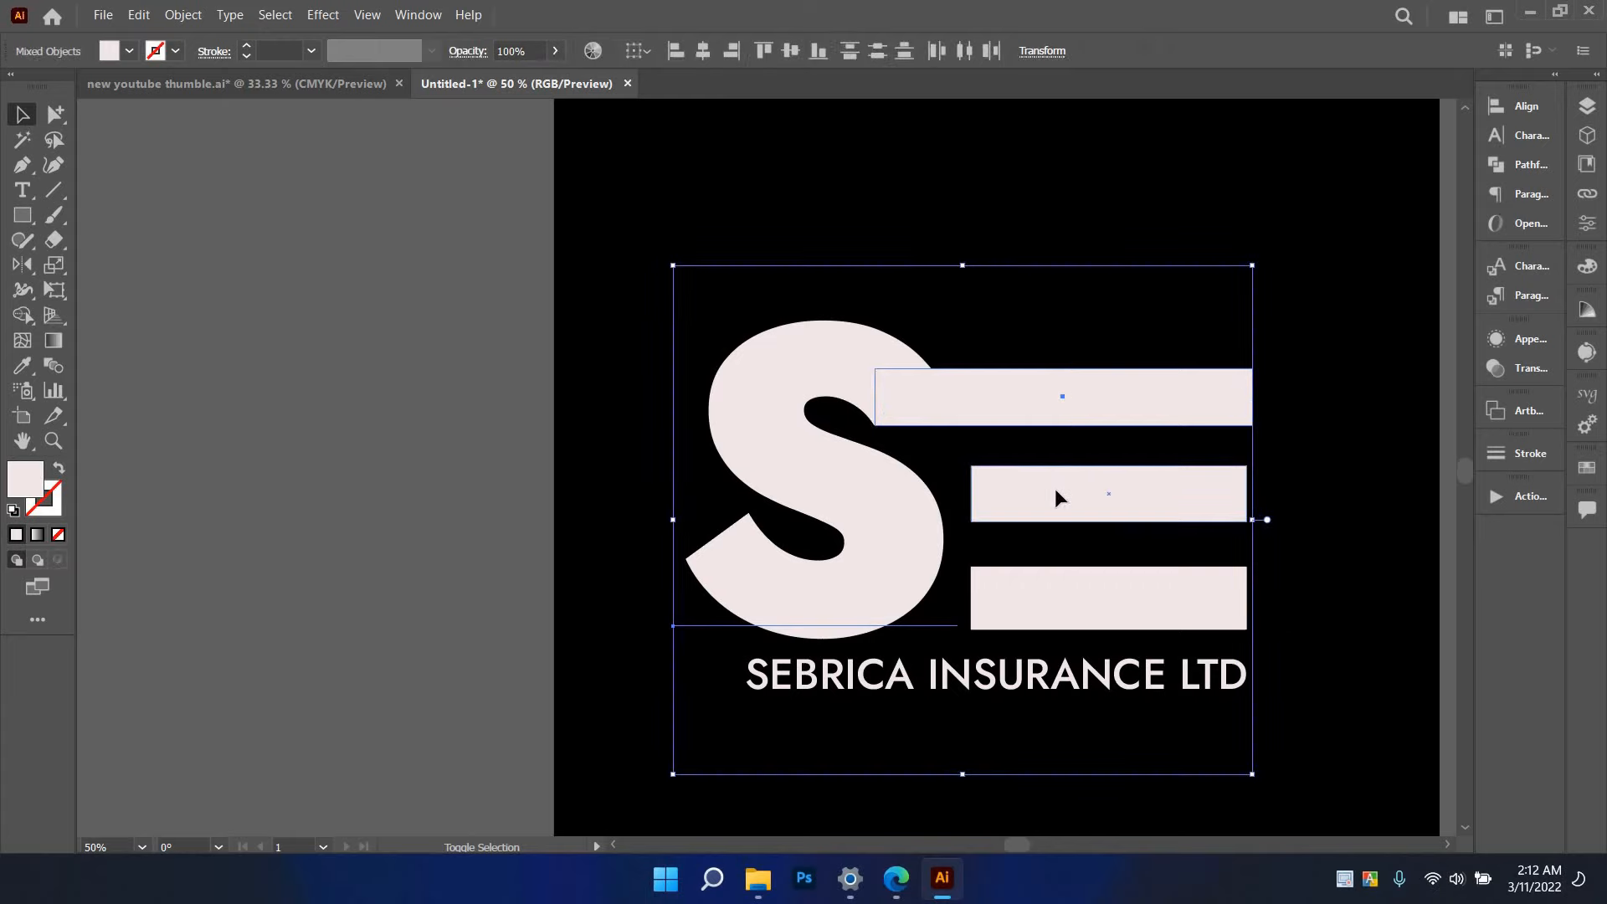
click(1188, 445)
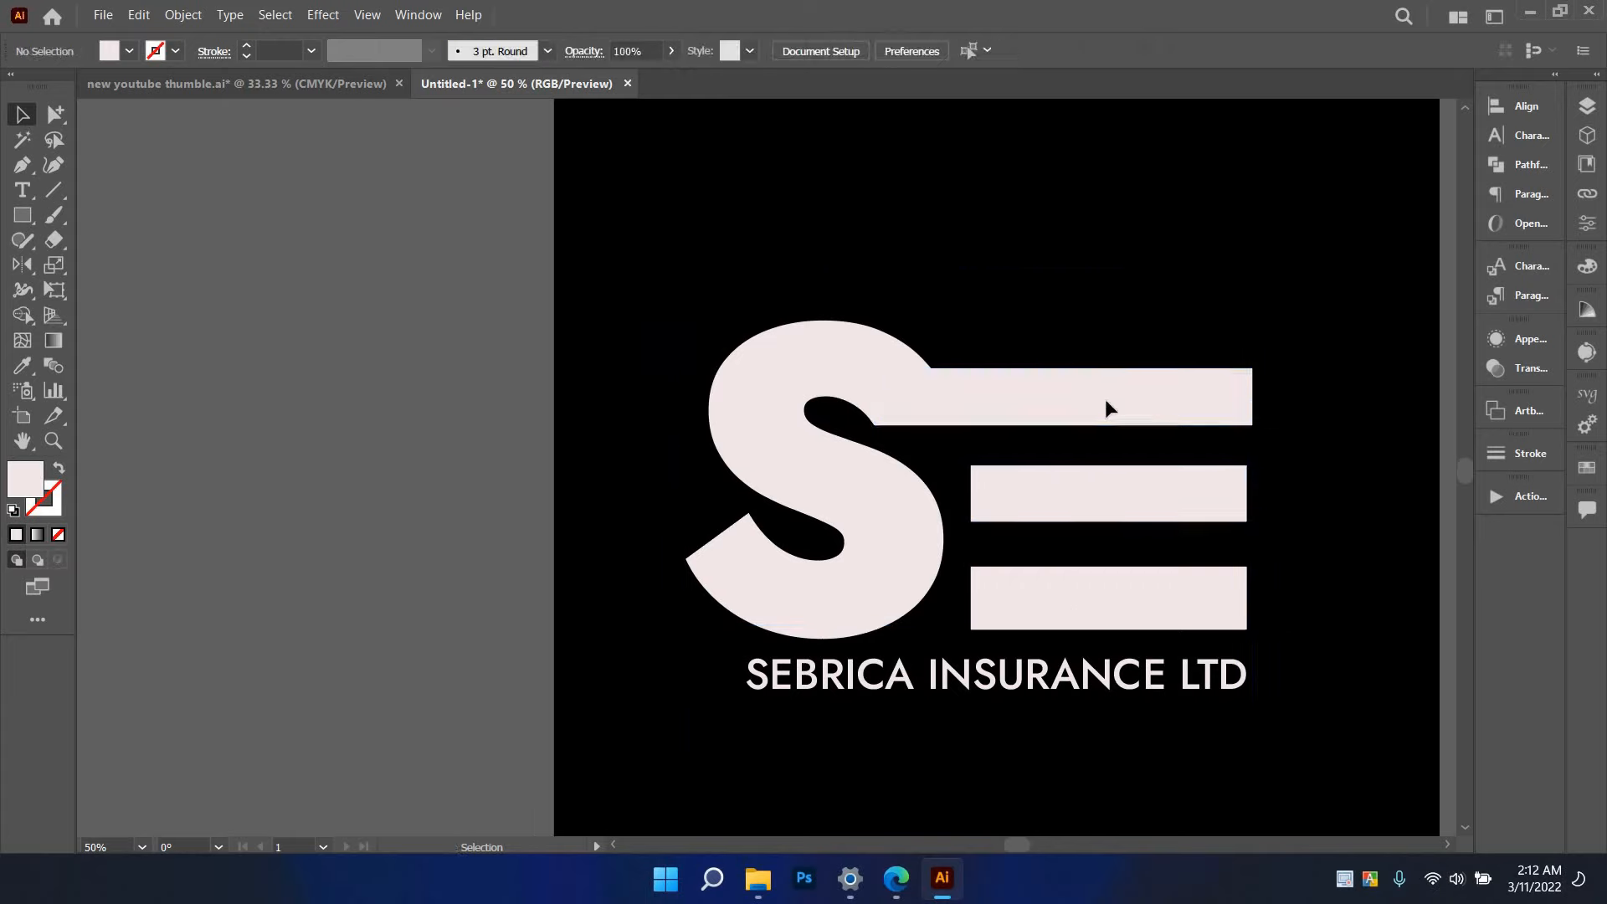
- Expand the letter S from live text into vector outlines
click(870, 374)
click(855, 356)
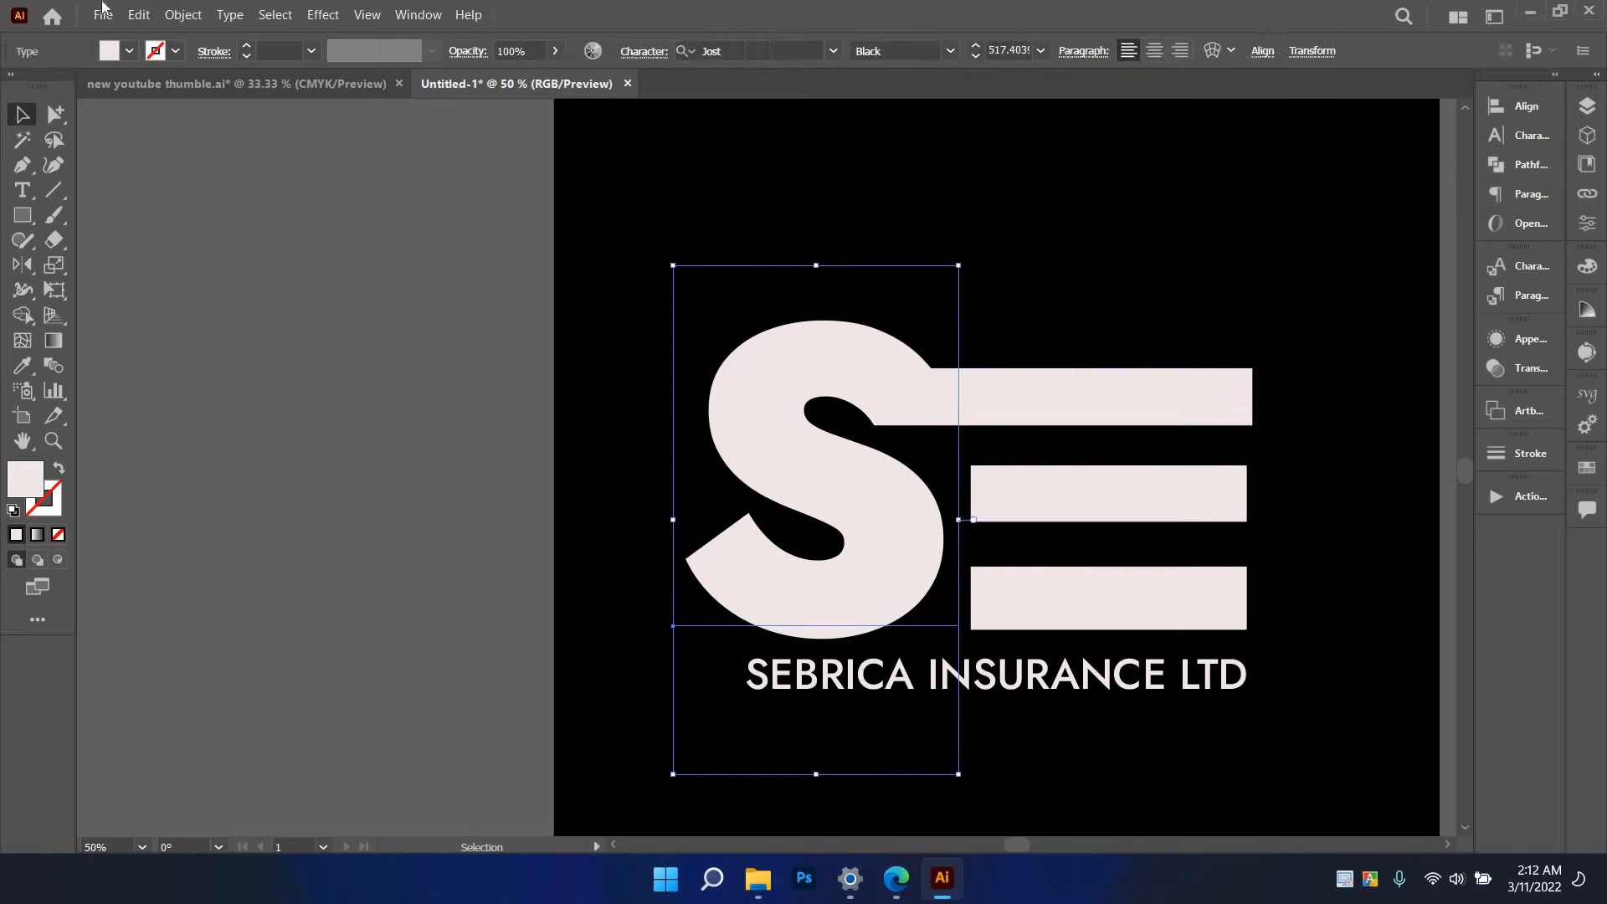
click(182, 14)
click(243, 250)
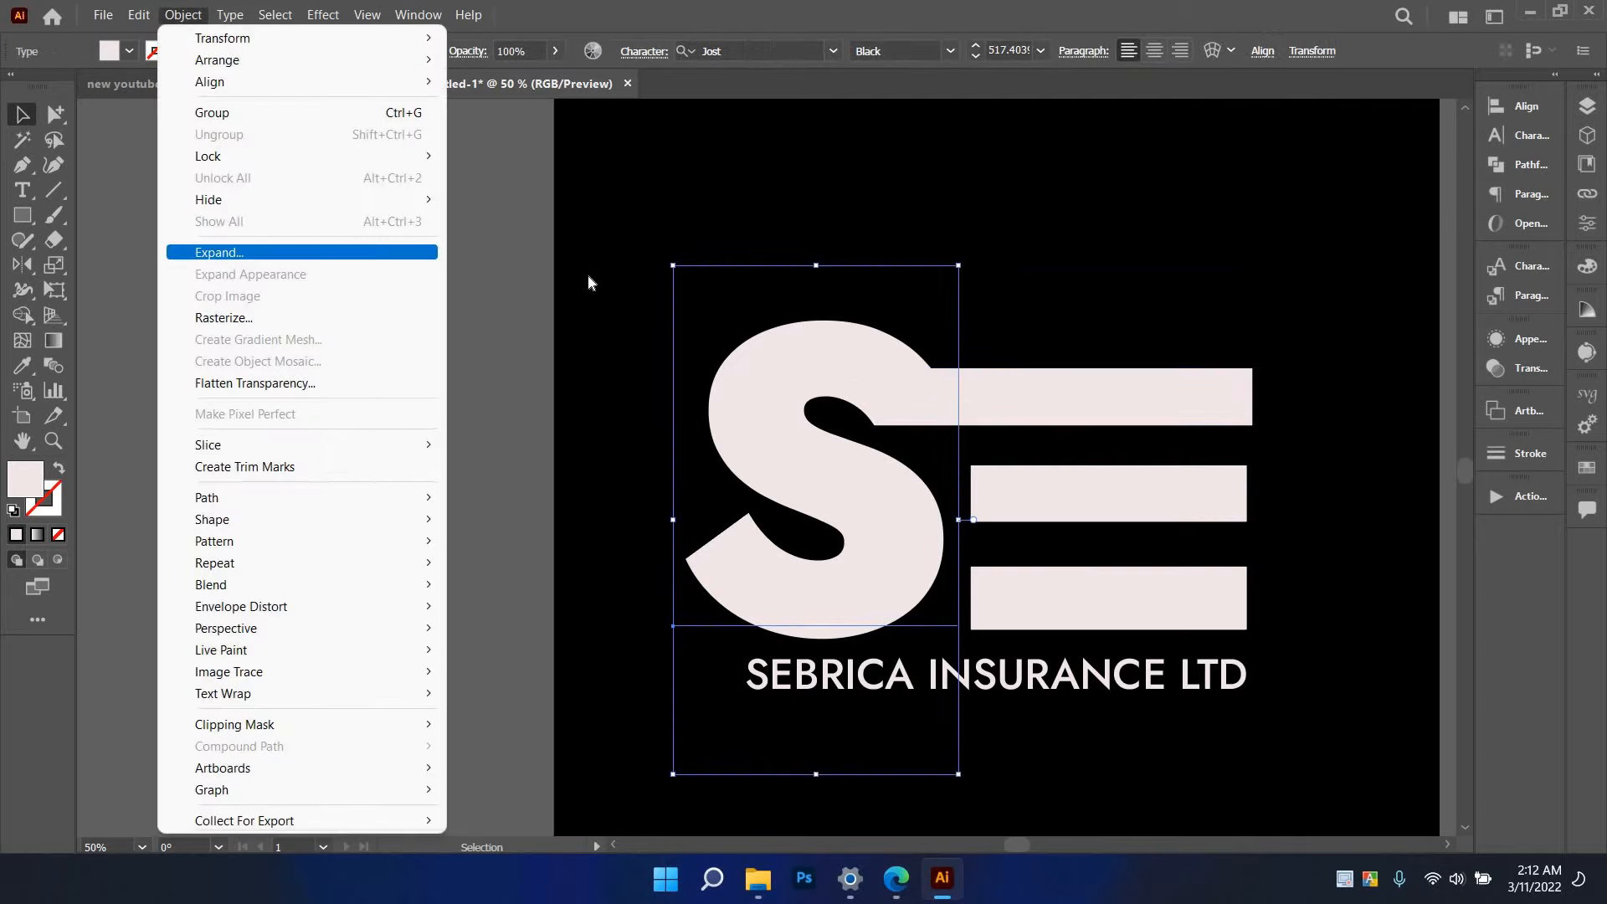
click(770, 563)
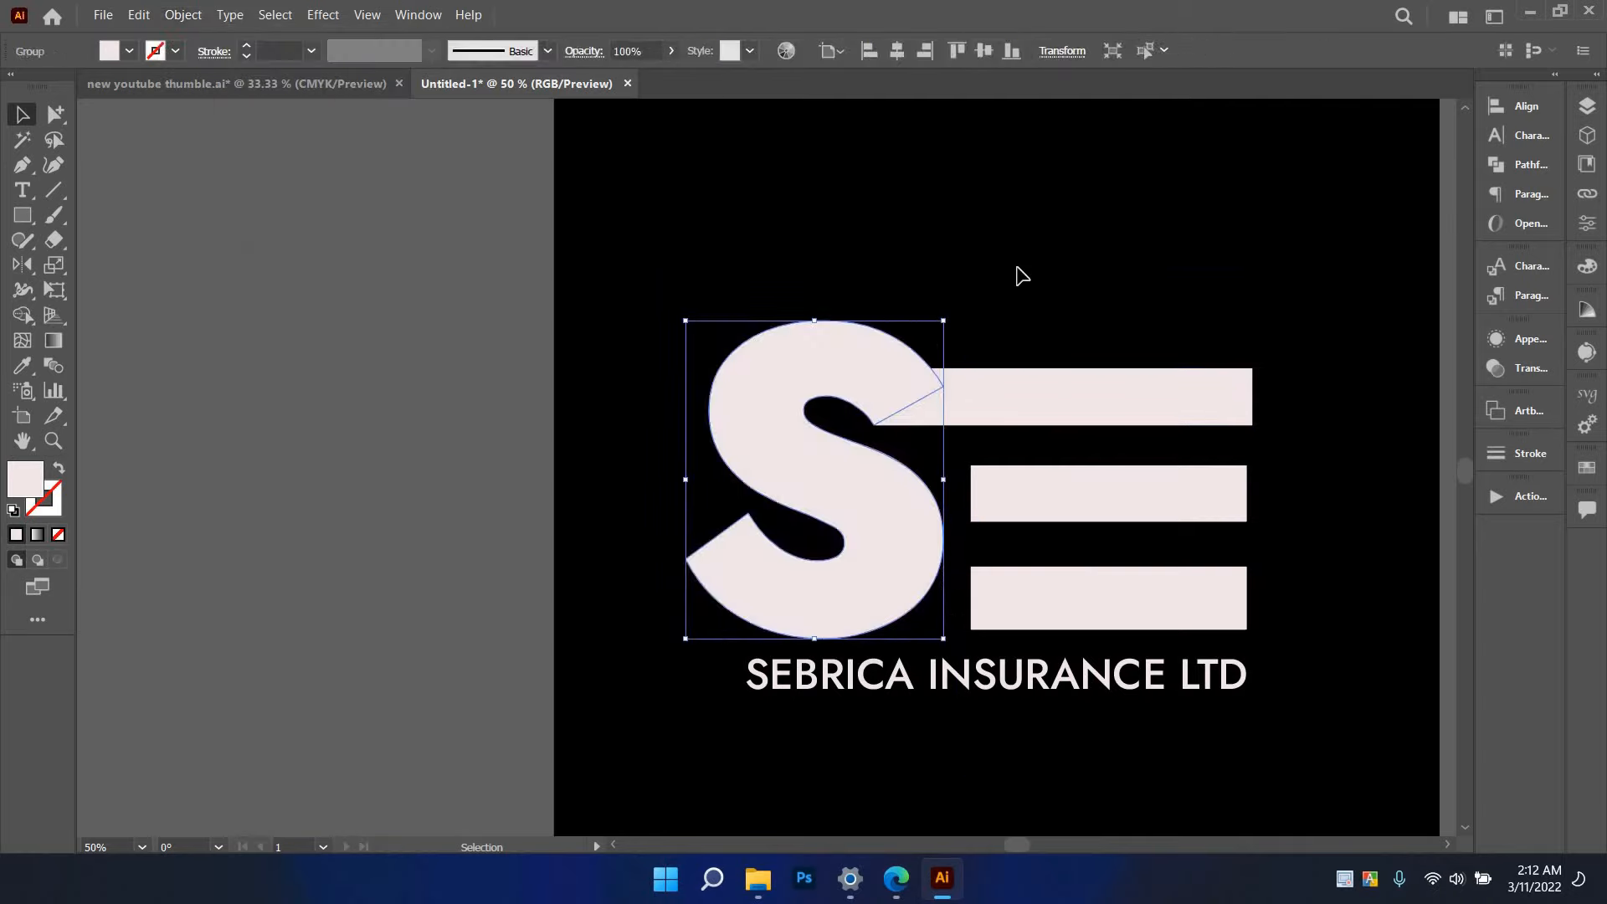
click(1015, 276)
- Copy the colour palette image from new youtube thumble.ai into the logo document and place it off to the upper left of the logo
click(982, 373)
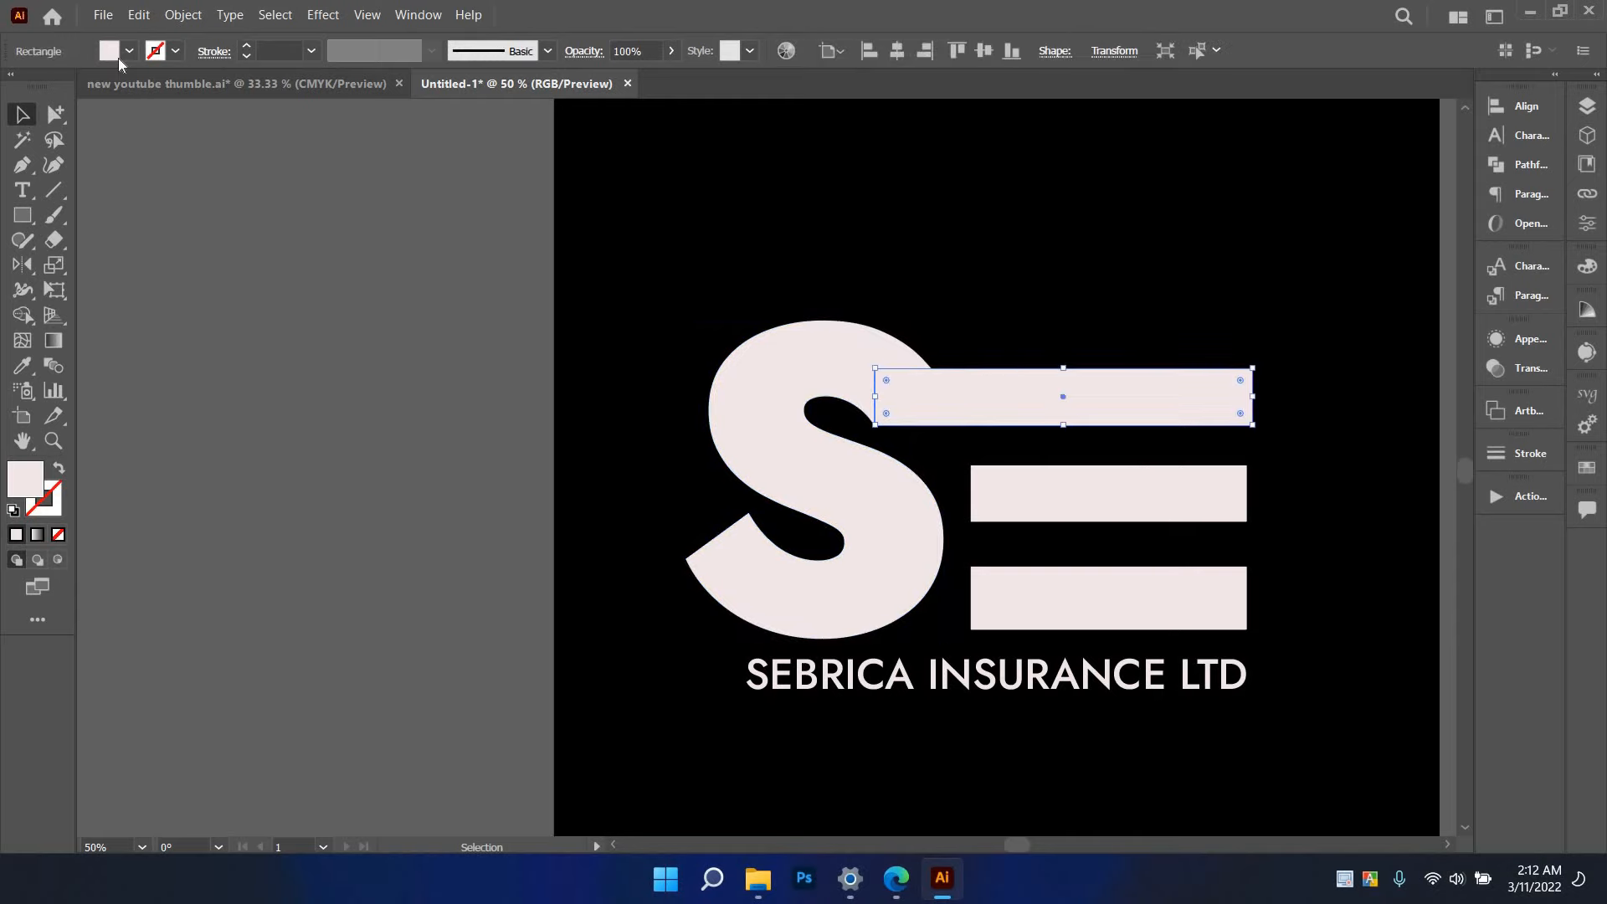
key(ctrl+shift+a)
click(167, 81)
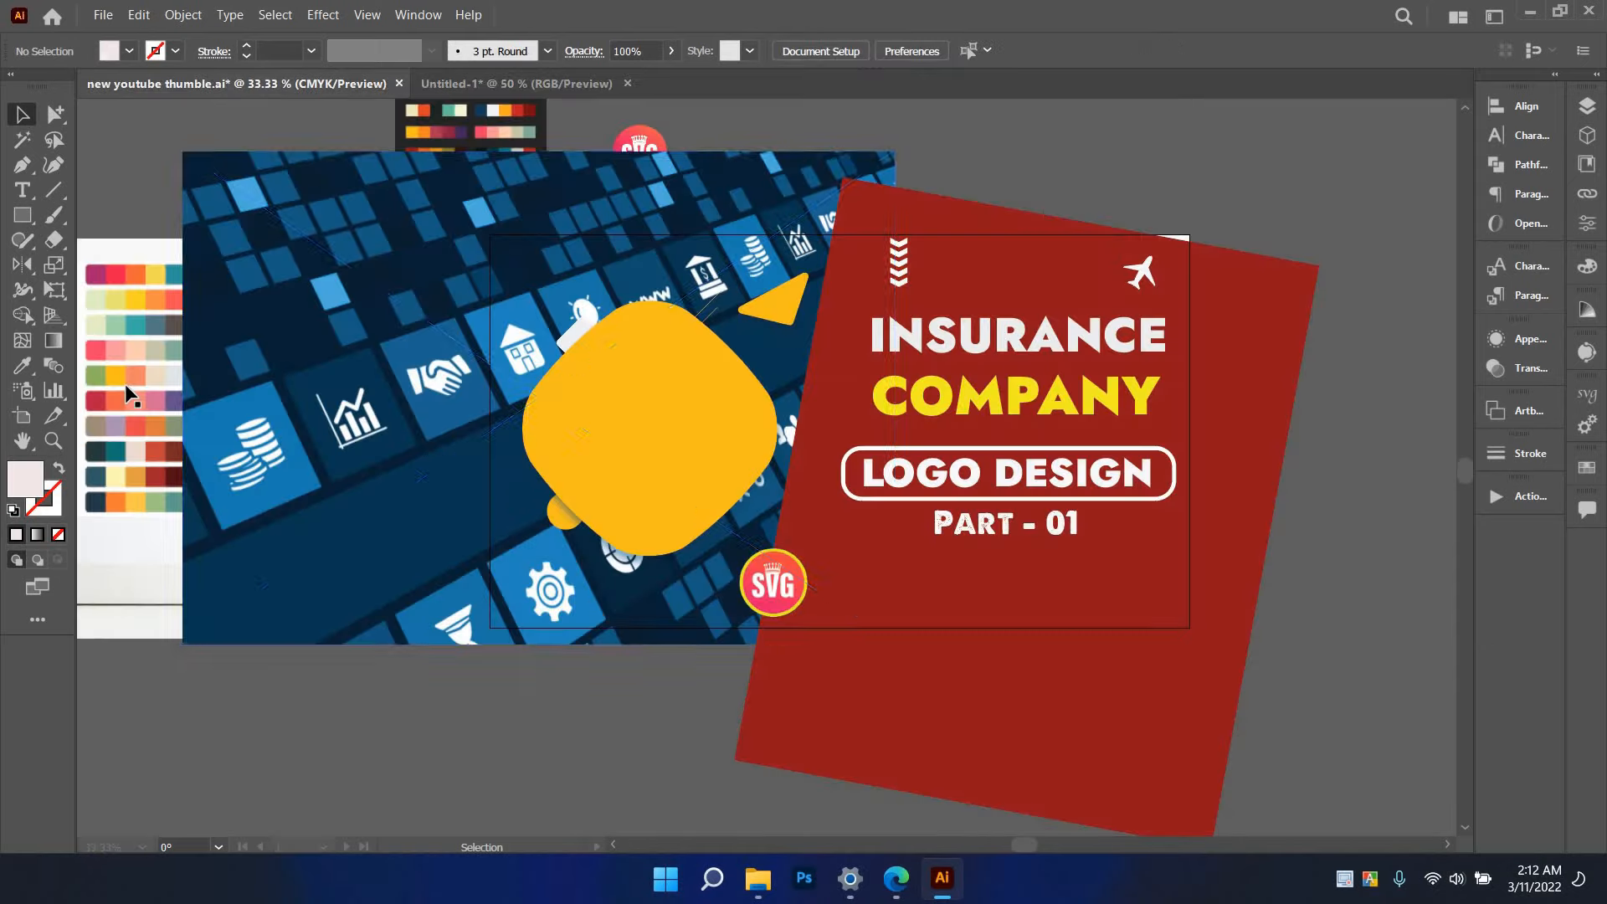
click(573, 82)
key(ctrl+v)
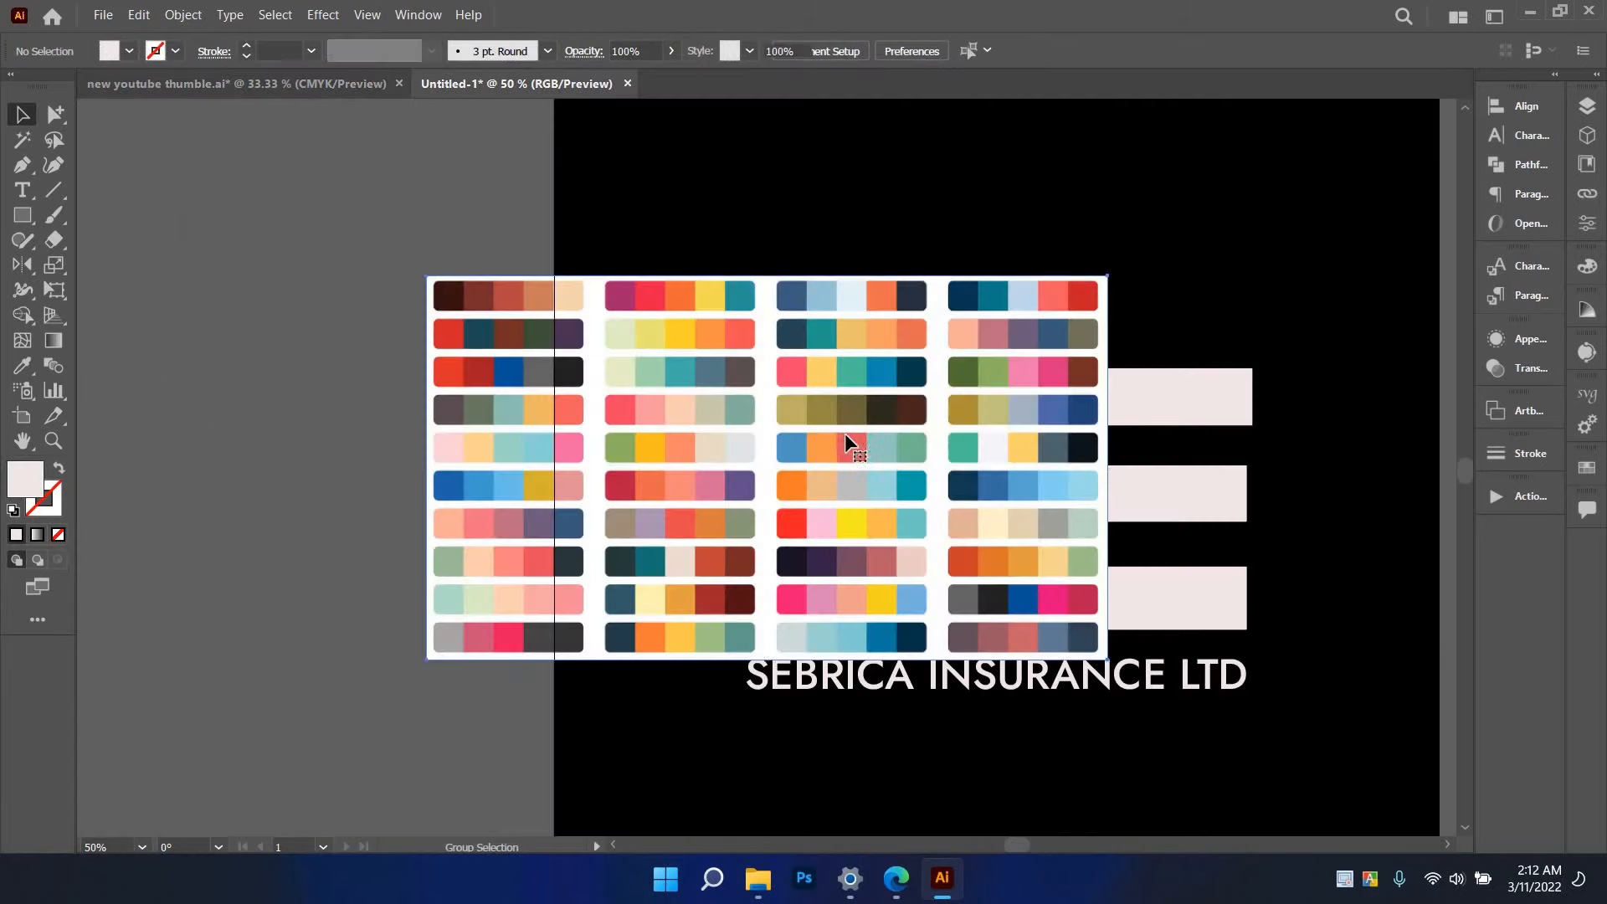
mouse_move(469, 318)
mouse_down()
mouse_move(402, 256)
mouse_move(435, 260)
mouse_move(500, 345)
mouse_move(456, 337)
mouse_up()
- Fill the letter S with the bright red sampled from the palette image using the Eyedropper
click(856, 364)
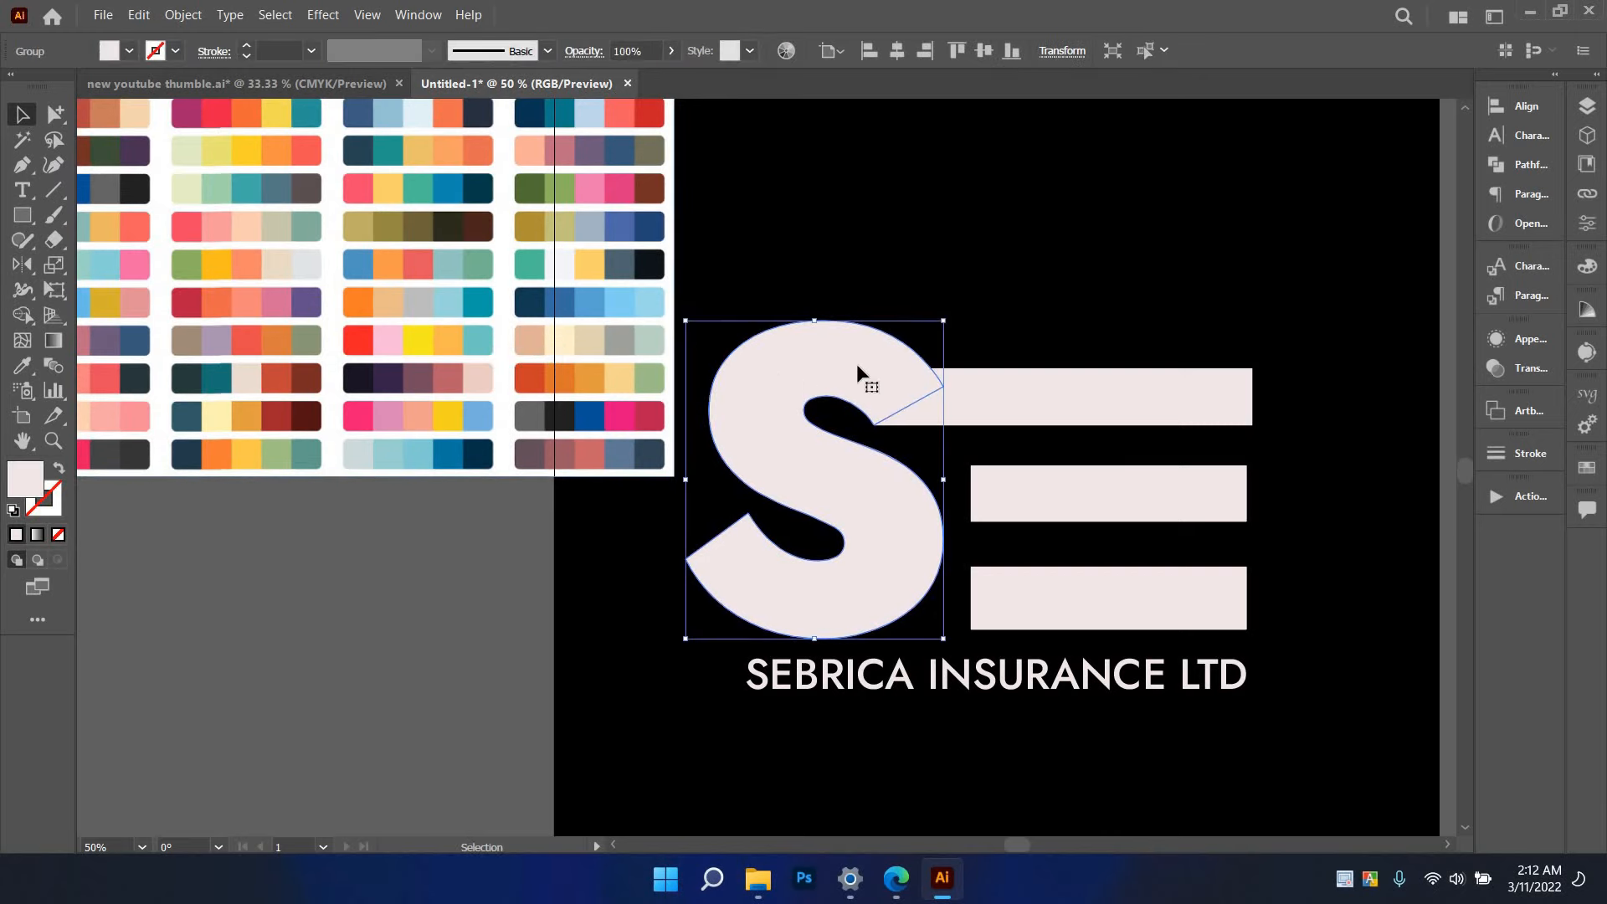
key(i)
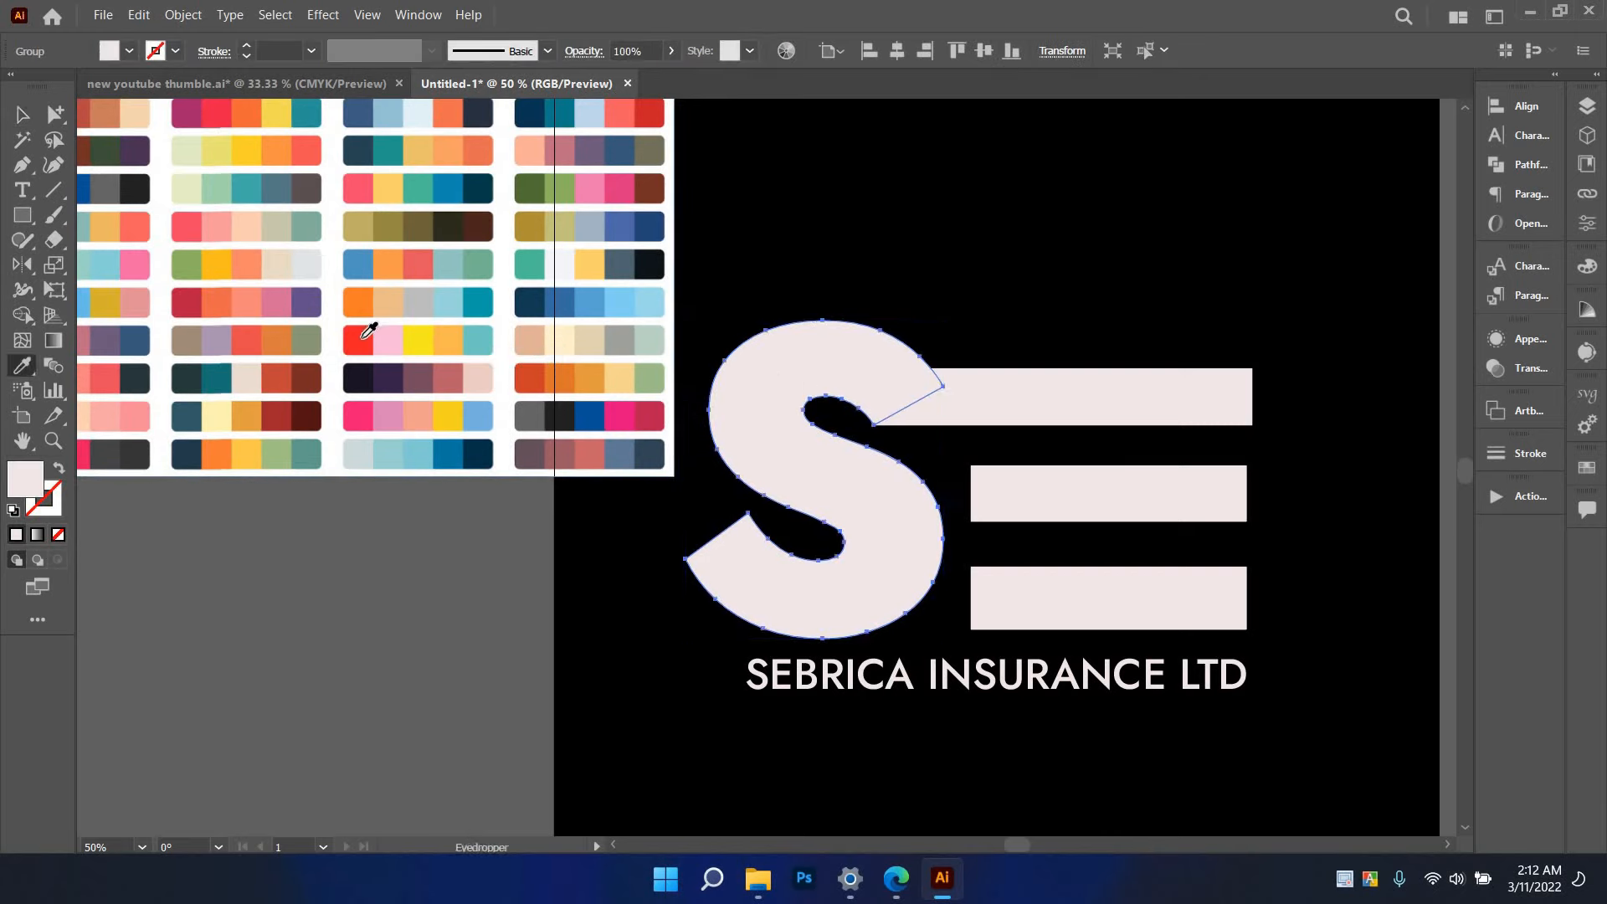
click(362, 337)
key(v)
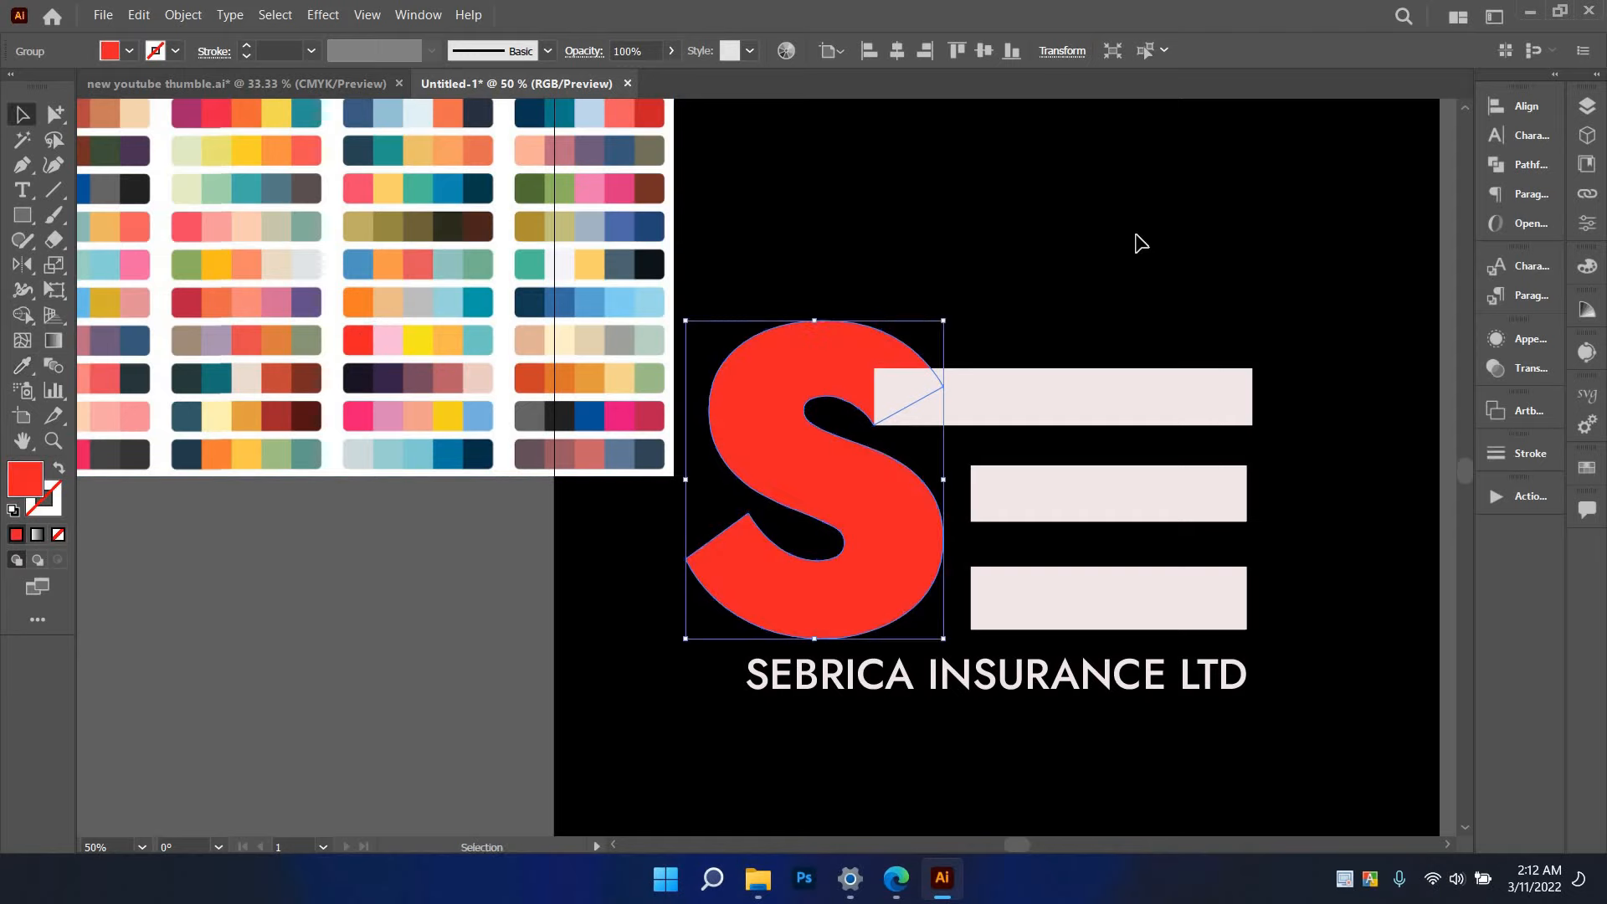
- Fill the top and bottom bars with the red sampled from the letter S
click(1096, 418)
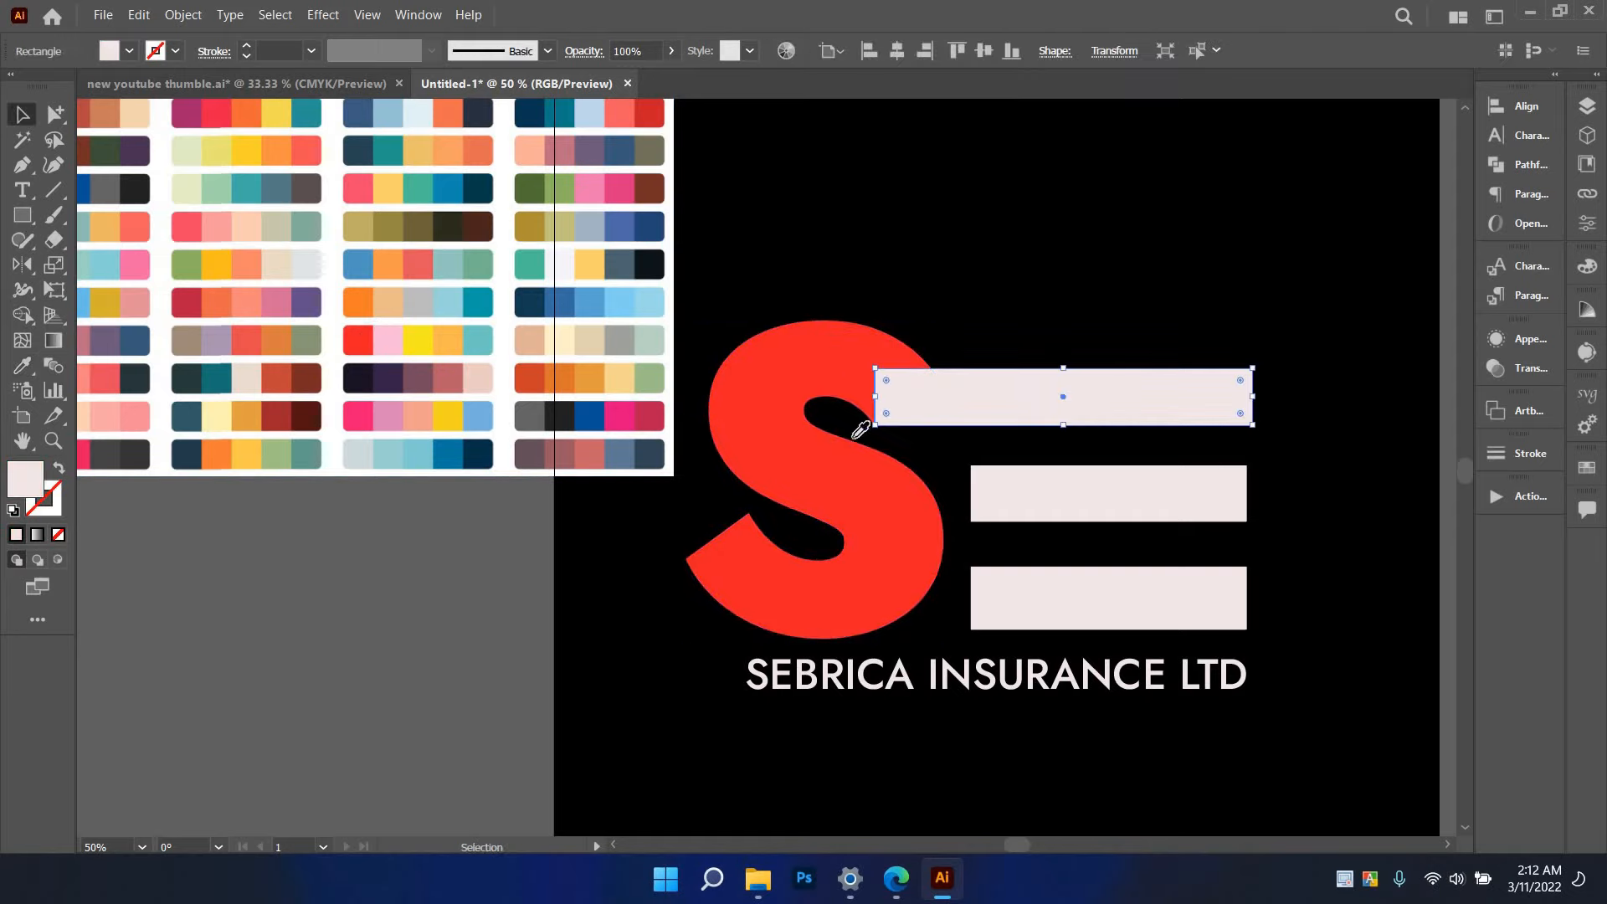
click(784, 409)
key(v)
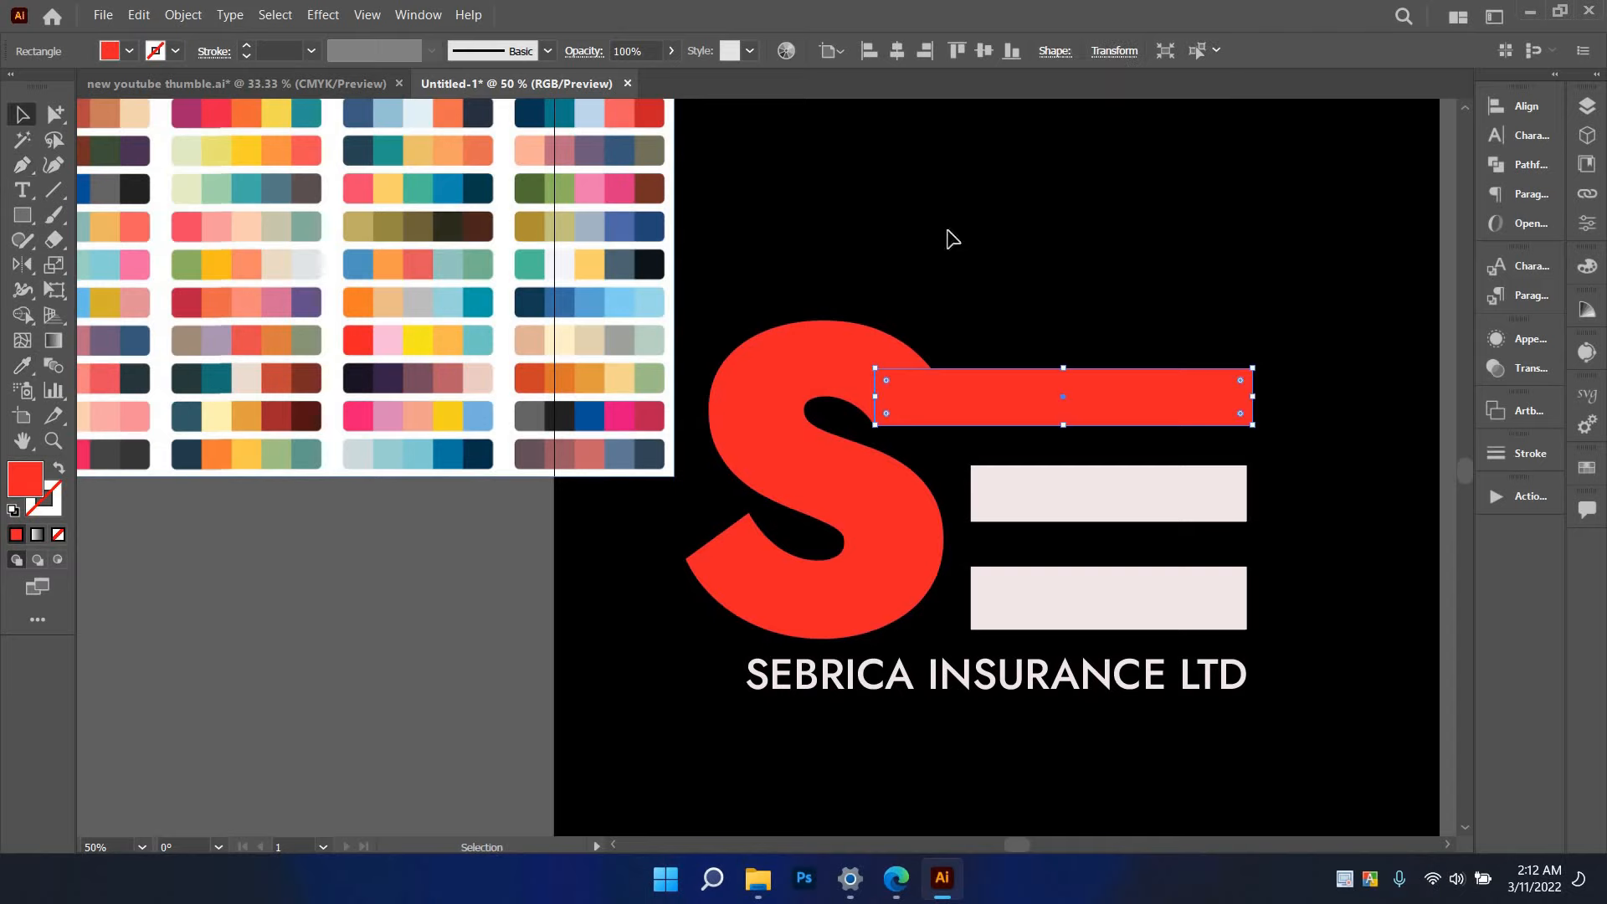
click(1125, 643)
click(1118, 624)
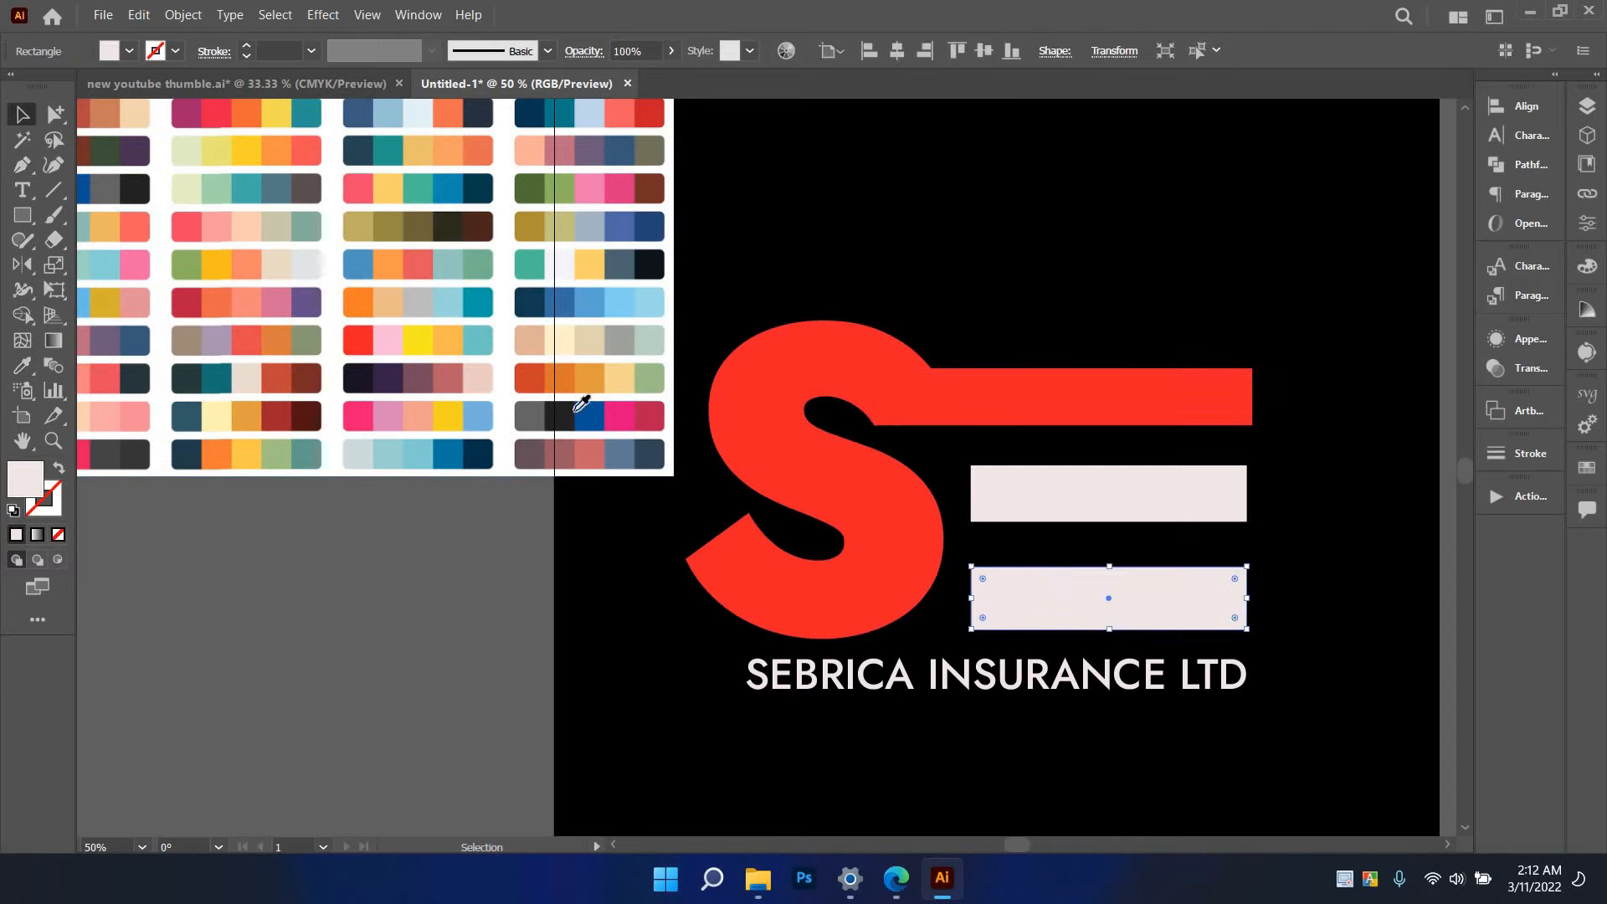
key(i)
click(790, 405)
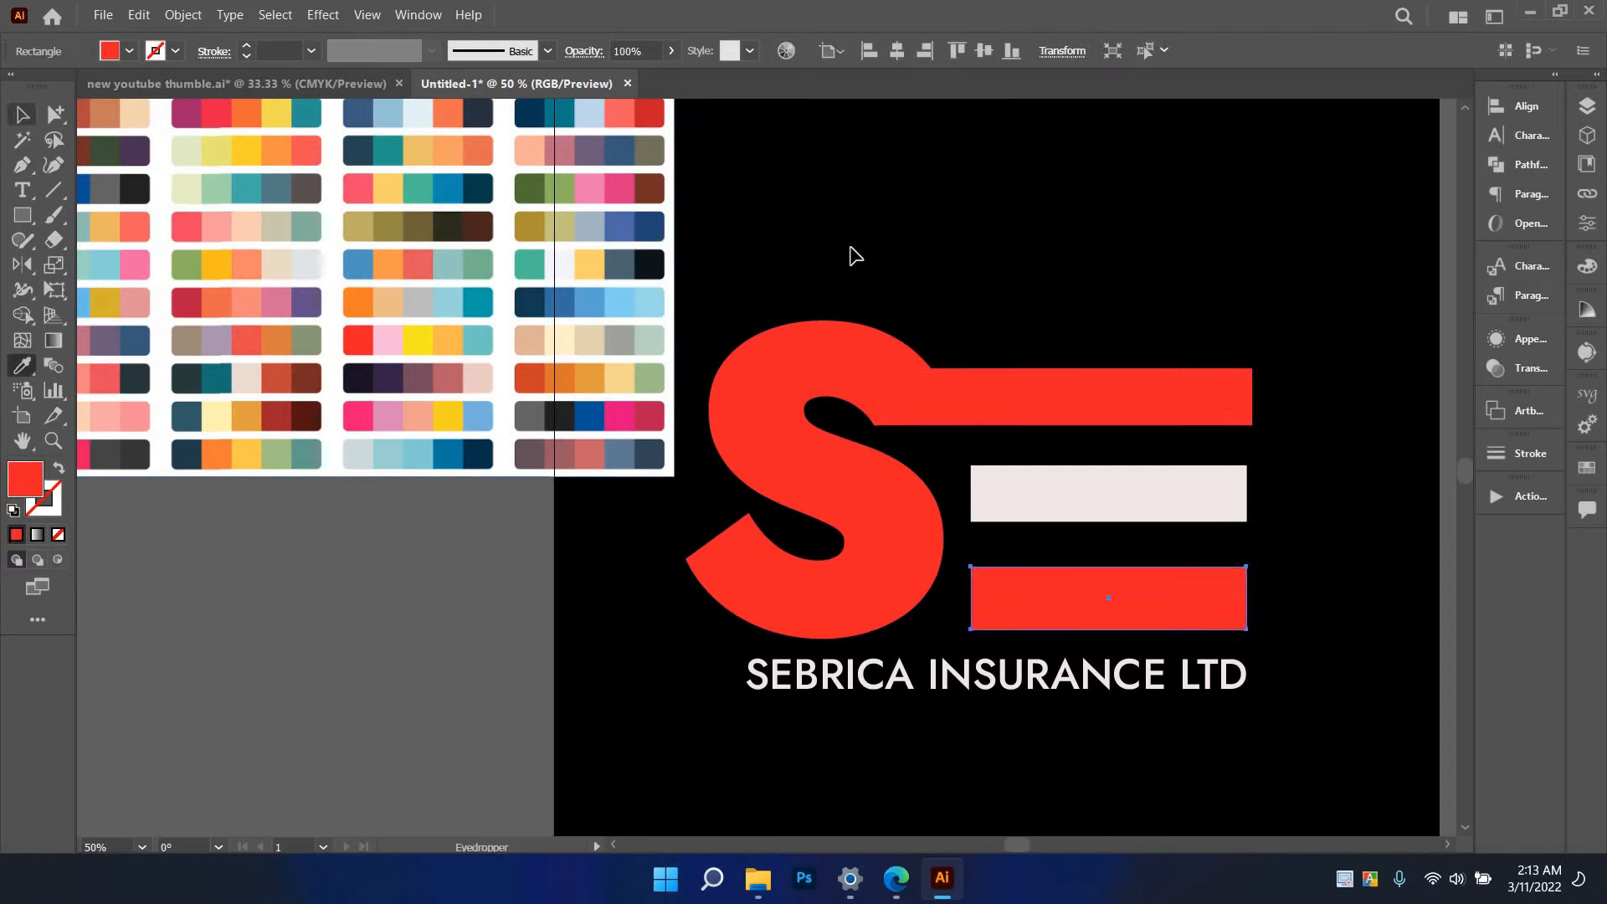
key(v)
click(1206, 220)
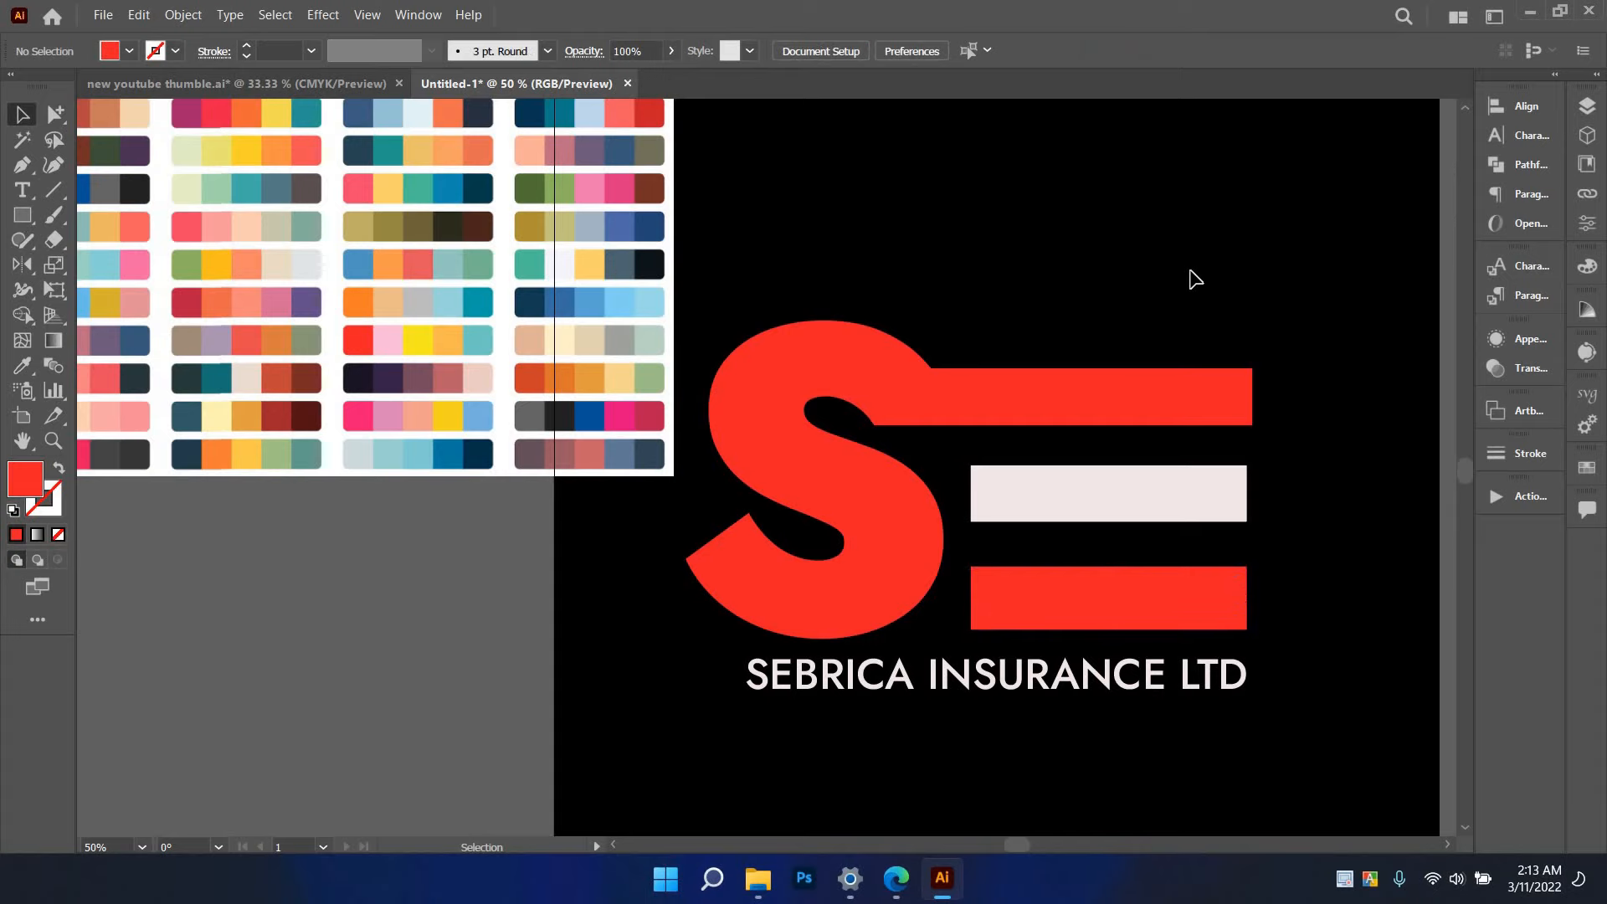
scroll(1196, 278, down, 1)
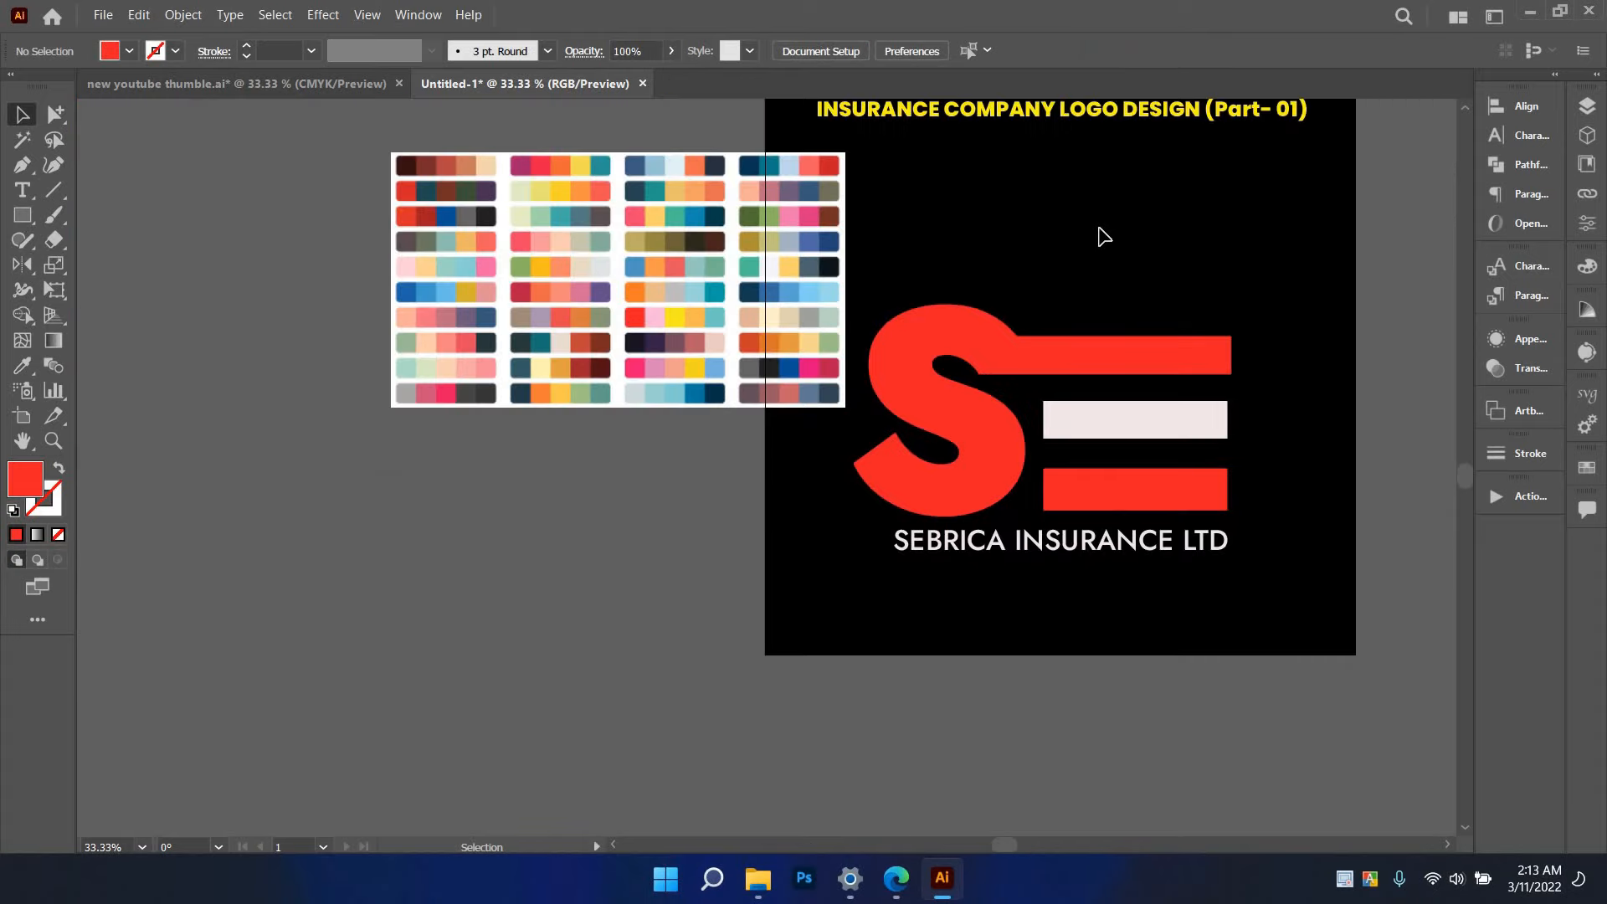
scroll(1097, 236, up, 1)
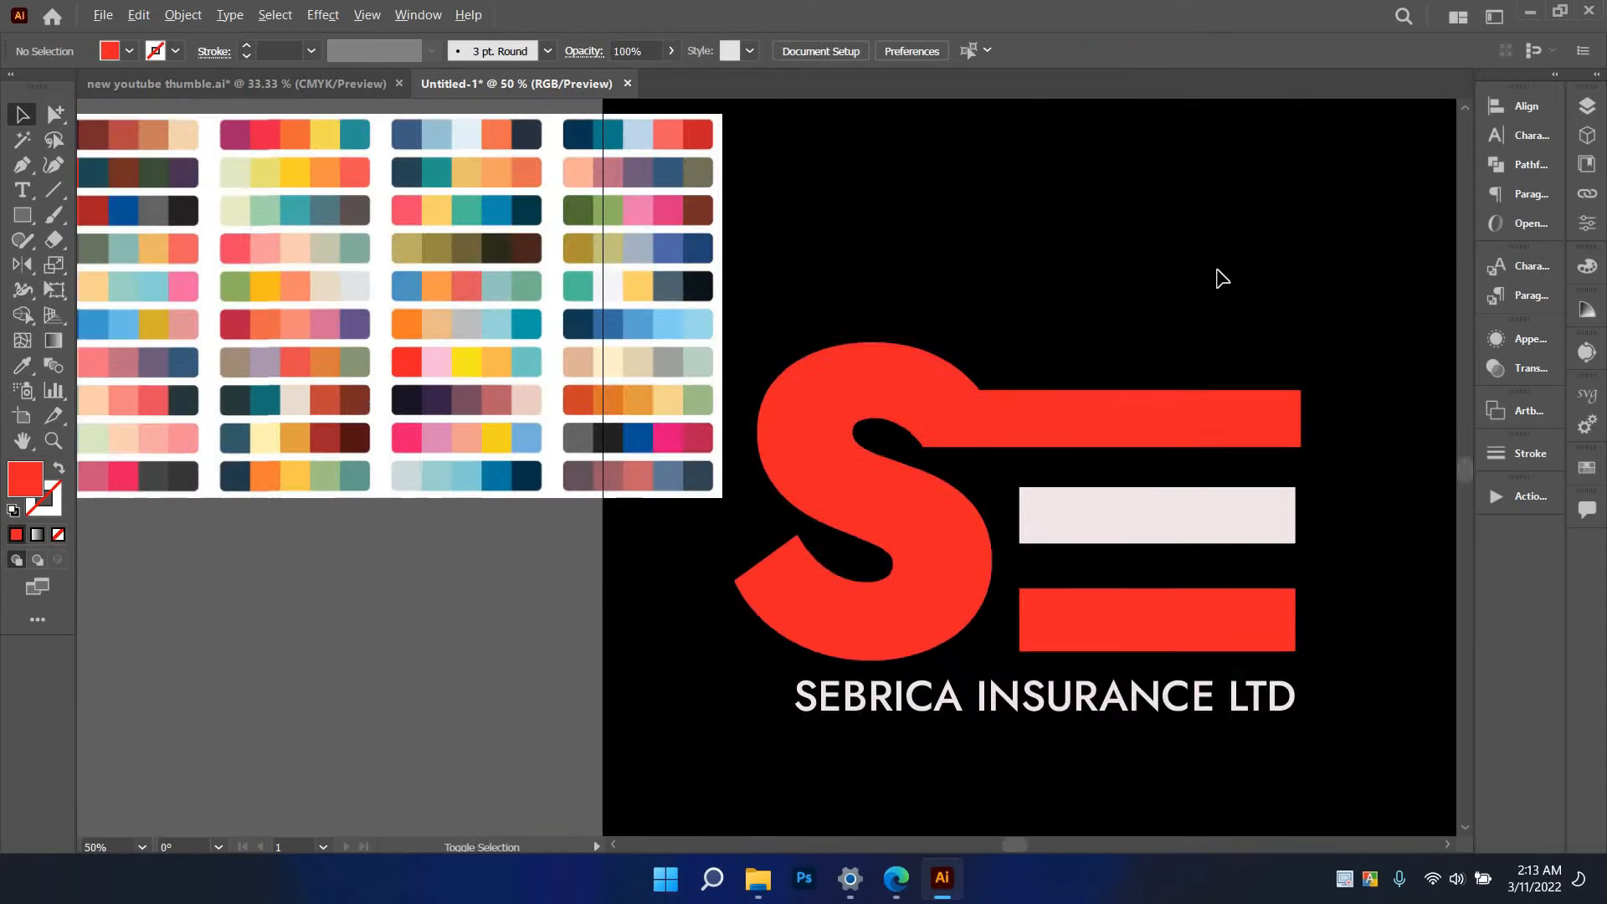
click(1060, 707)
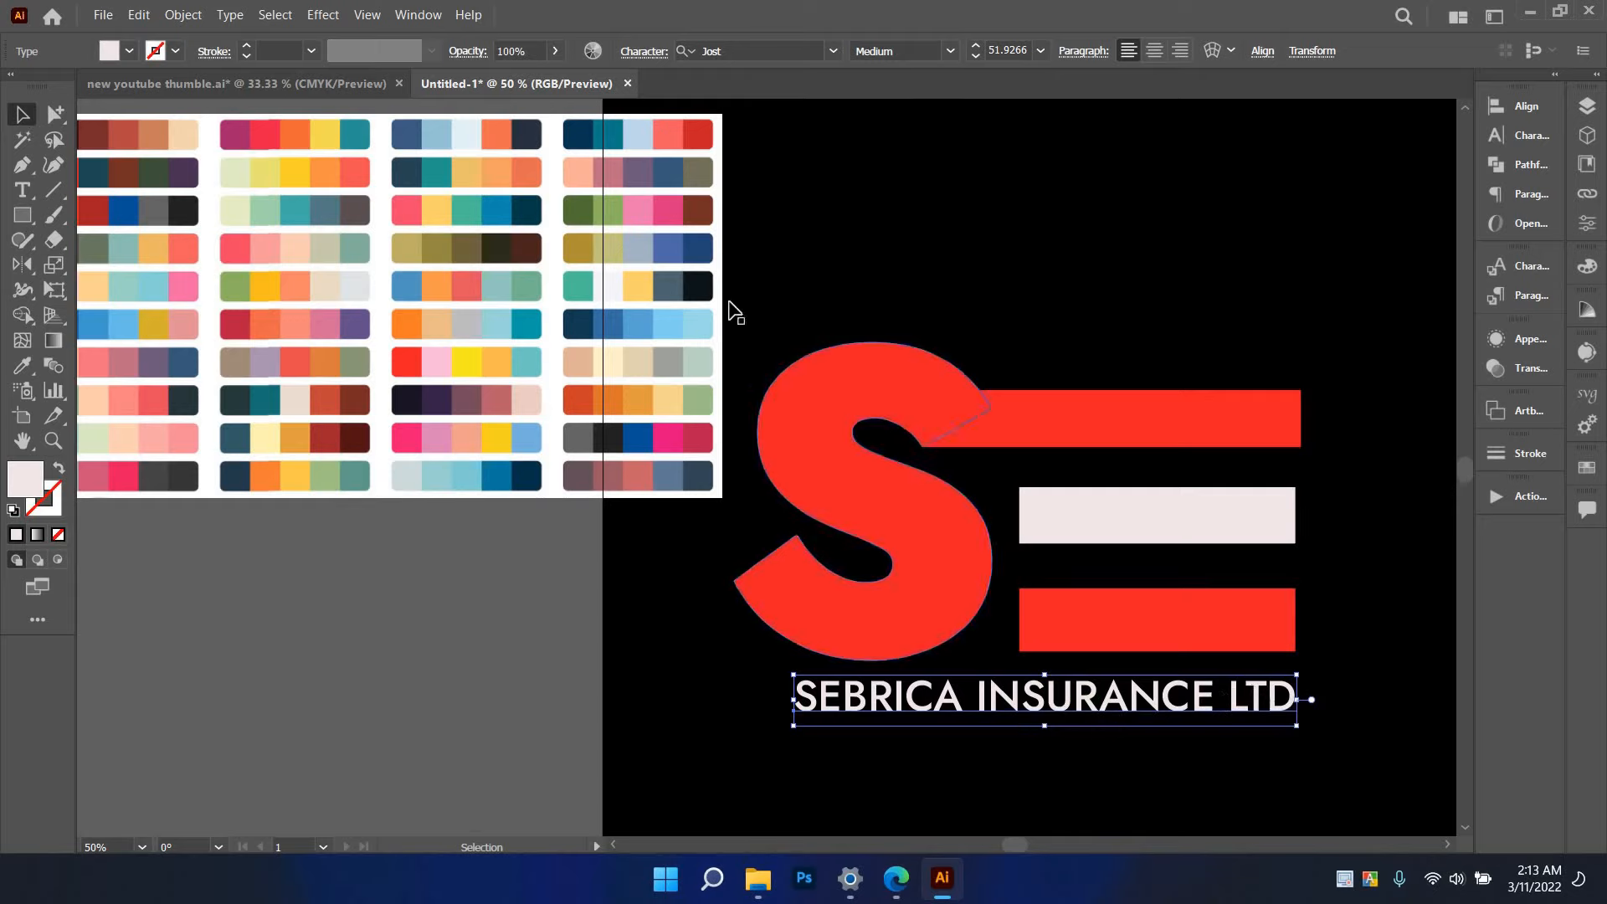
click(800, 276)
key(ctrl+minus)
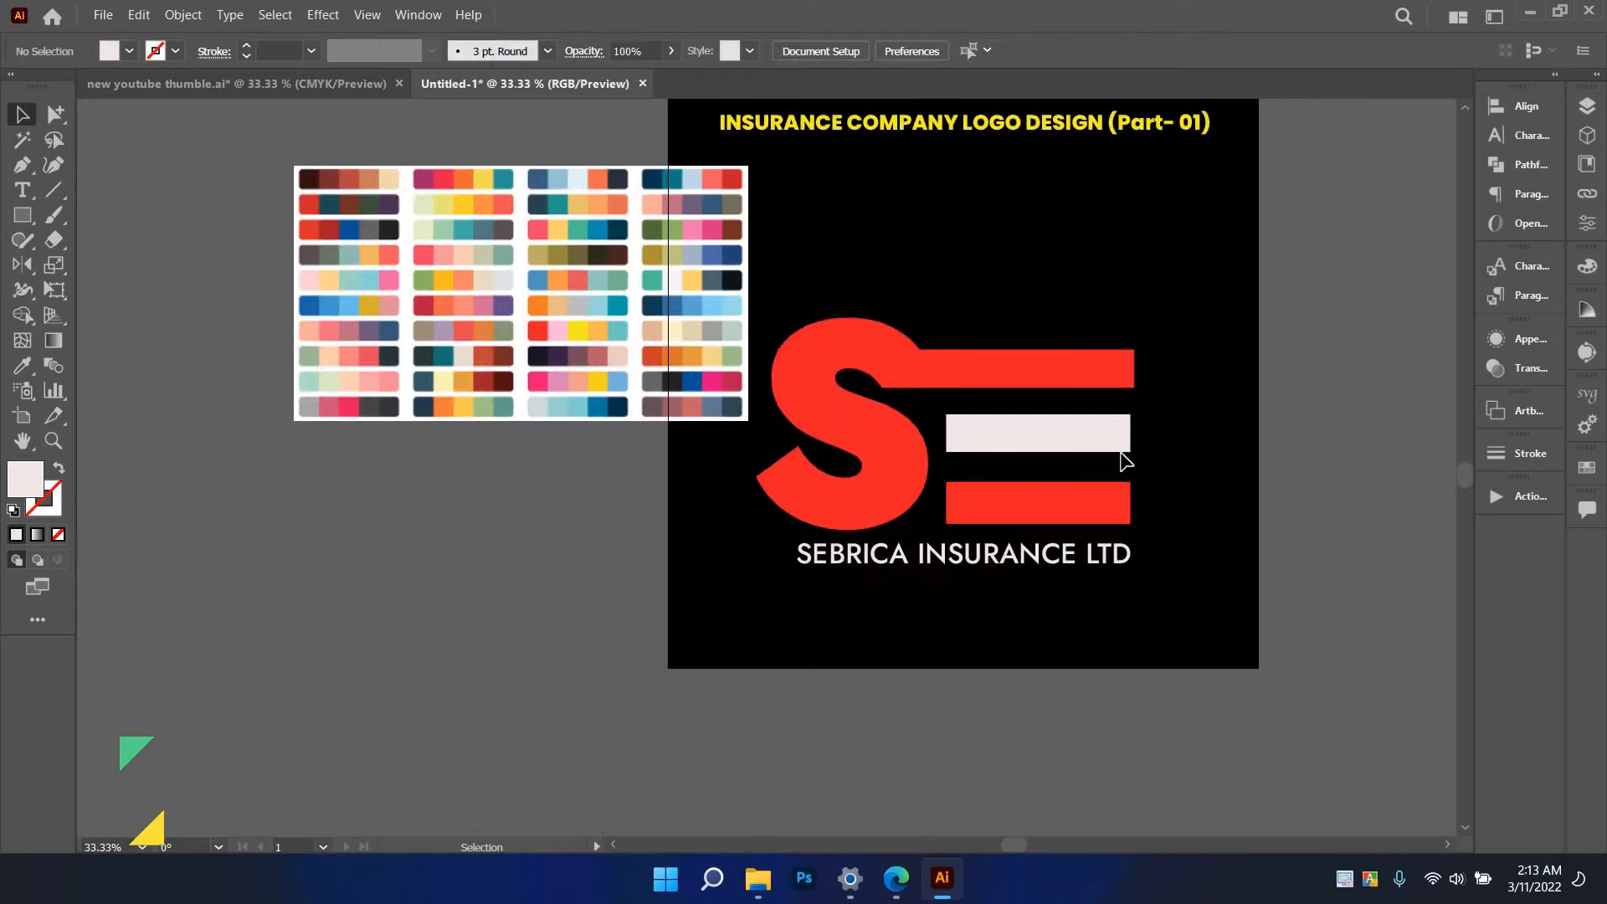
drag(772, 293, 785, 300)
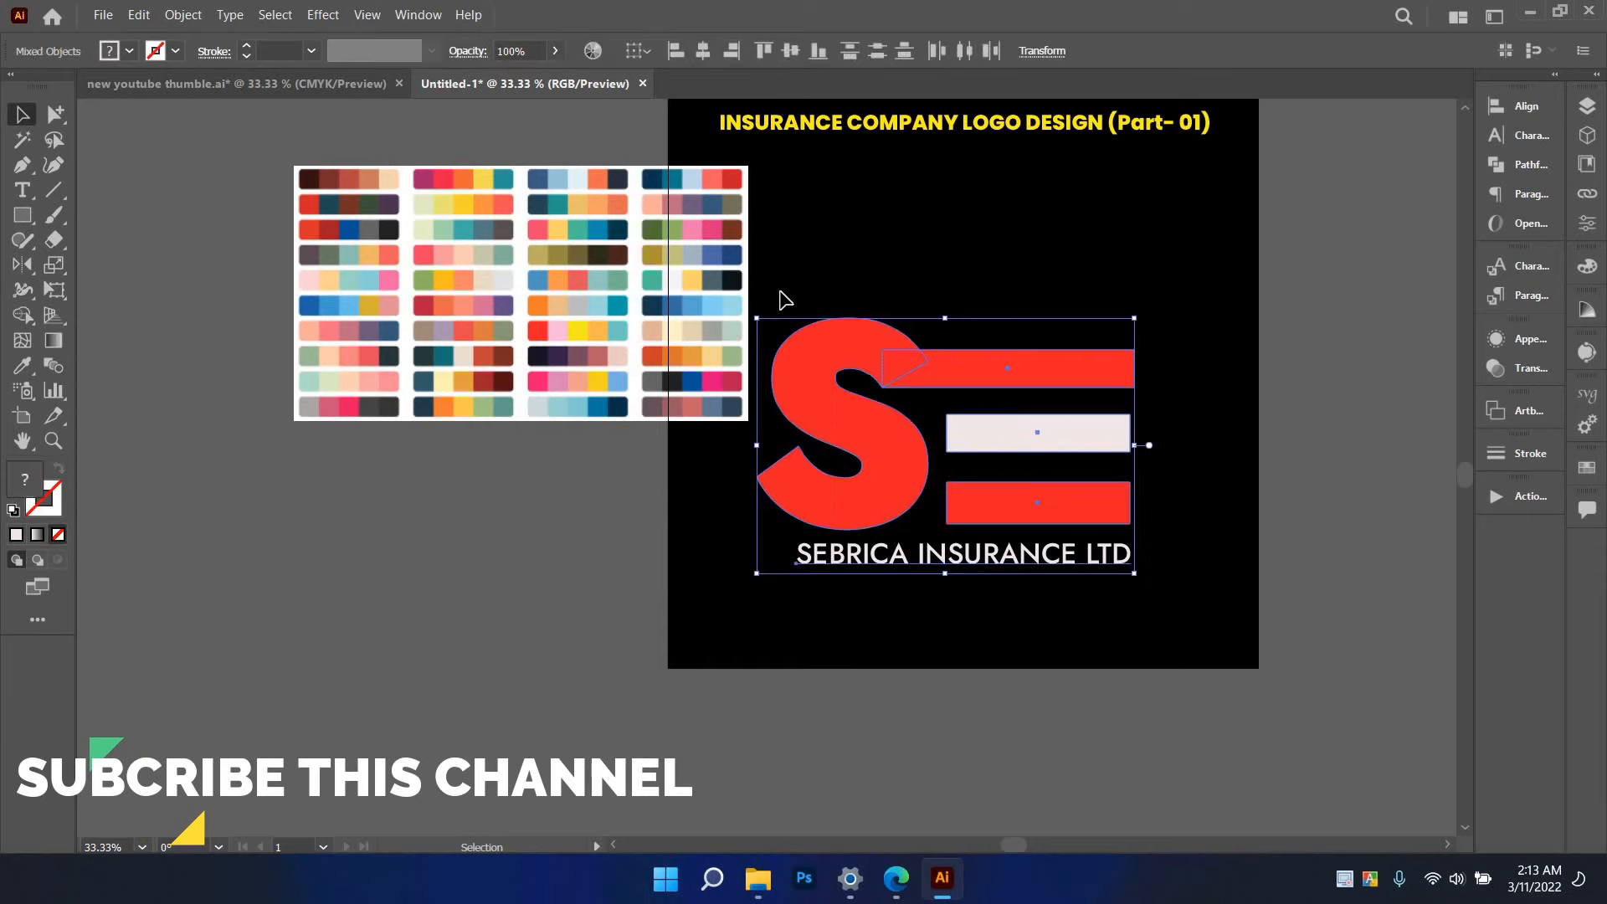
key(a)
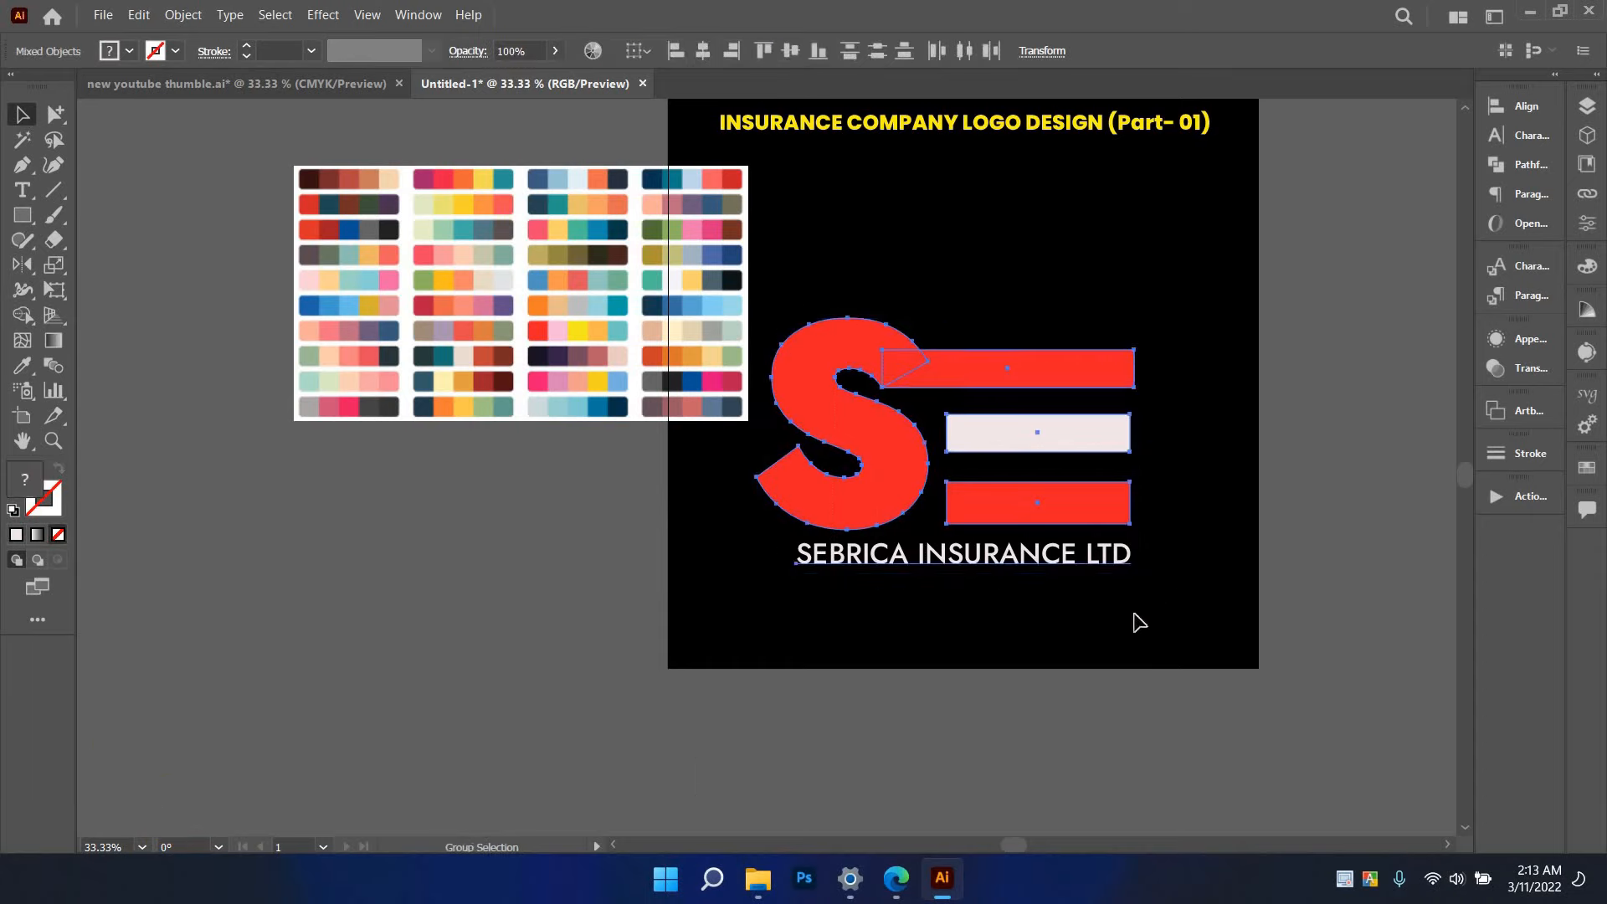
click(1166, 503)
- Nudge the pale middle bar down slightly to even out the gaps between the three bars
scroll(1166, 502, up, 2)
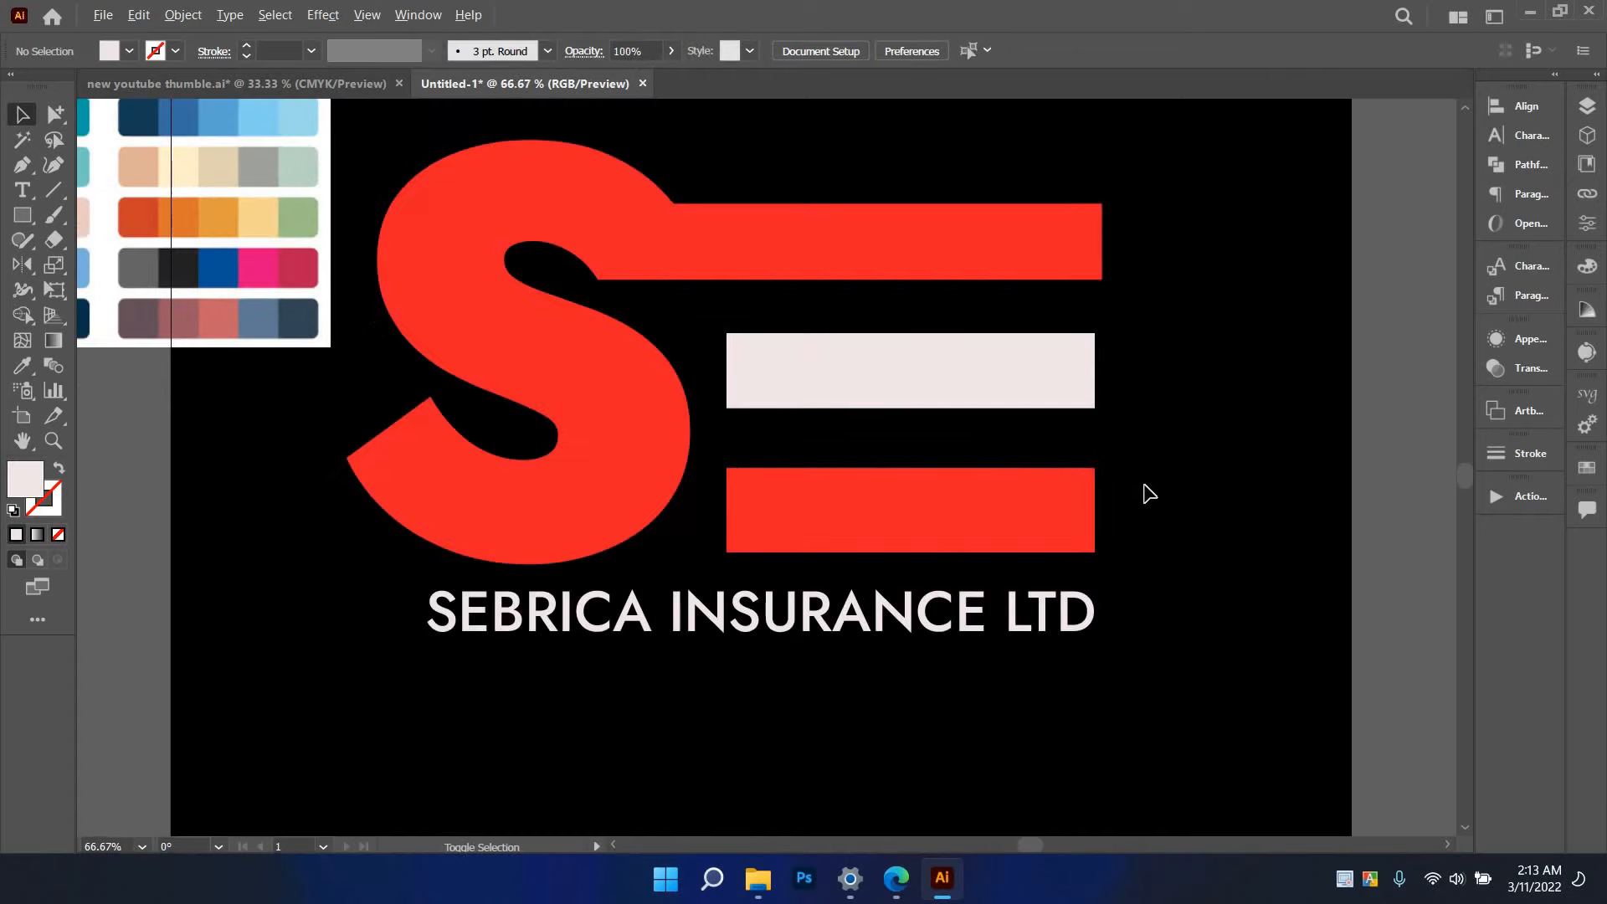
click(984, 400)
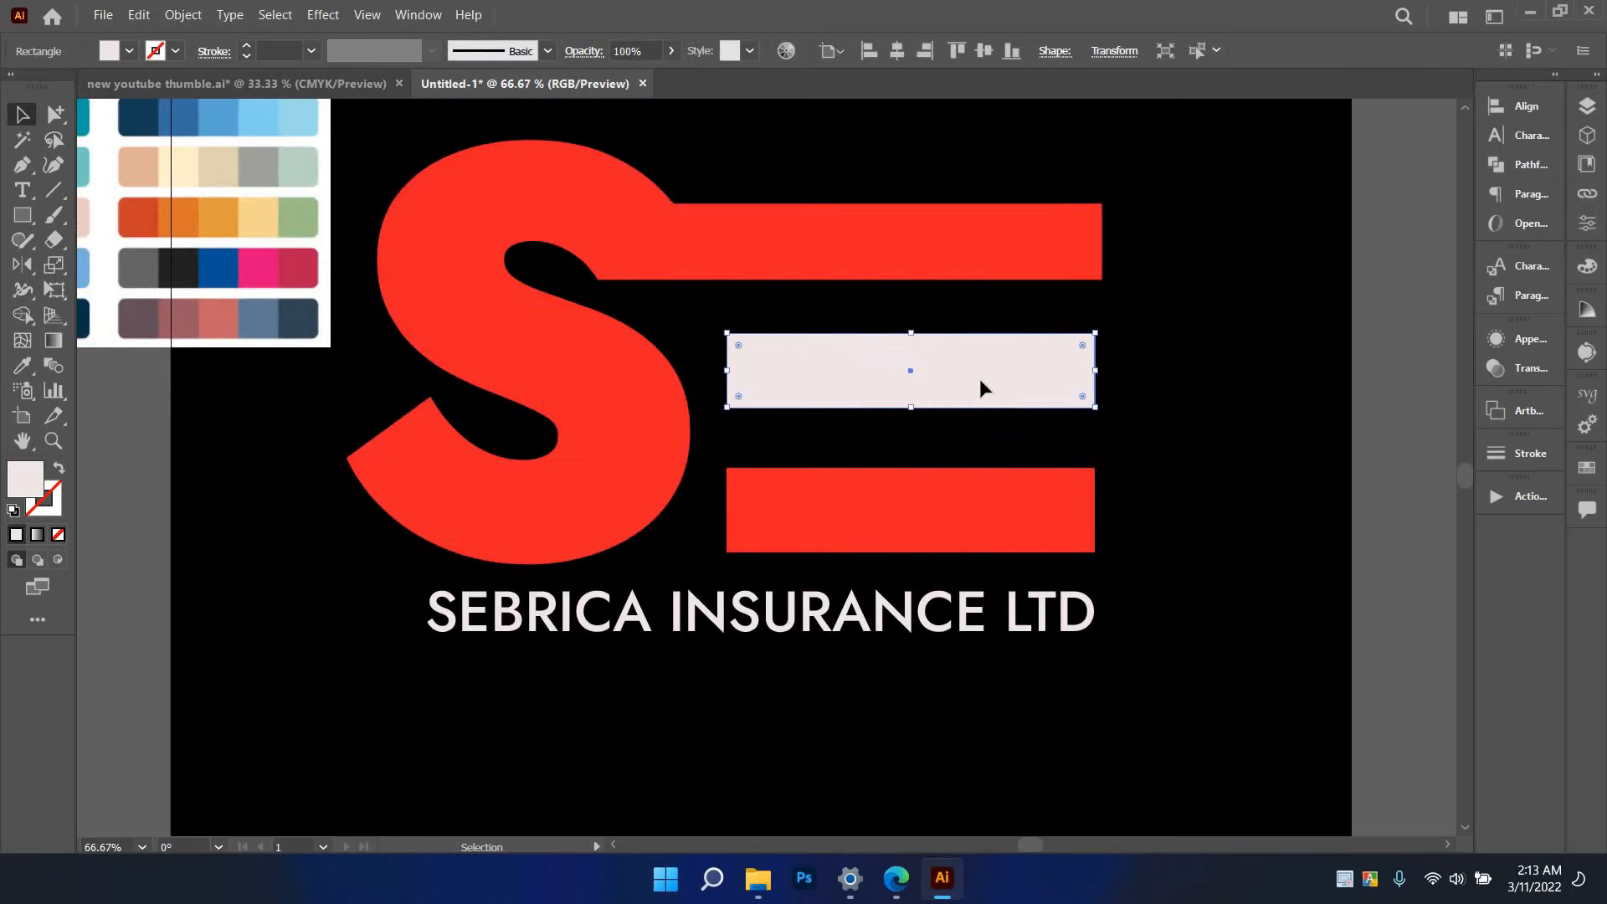
drag(980, 381, 992, 393)
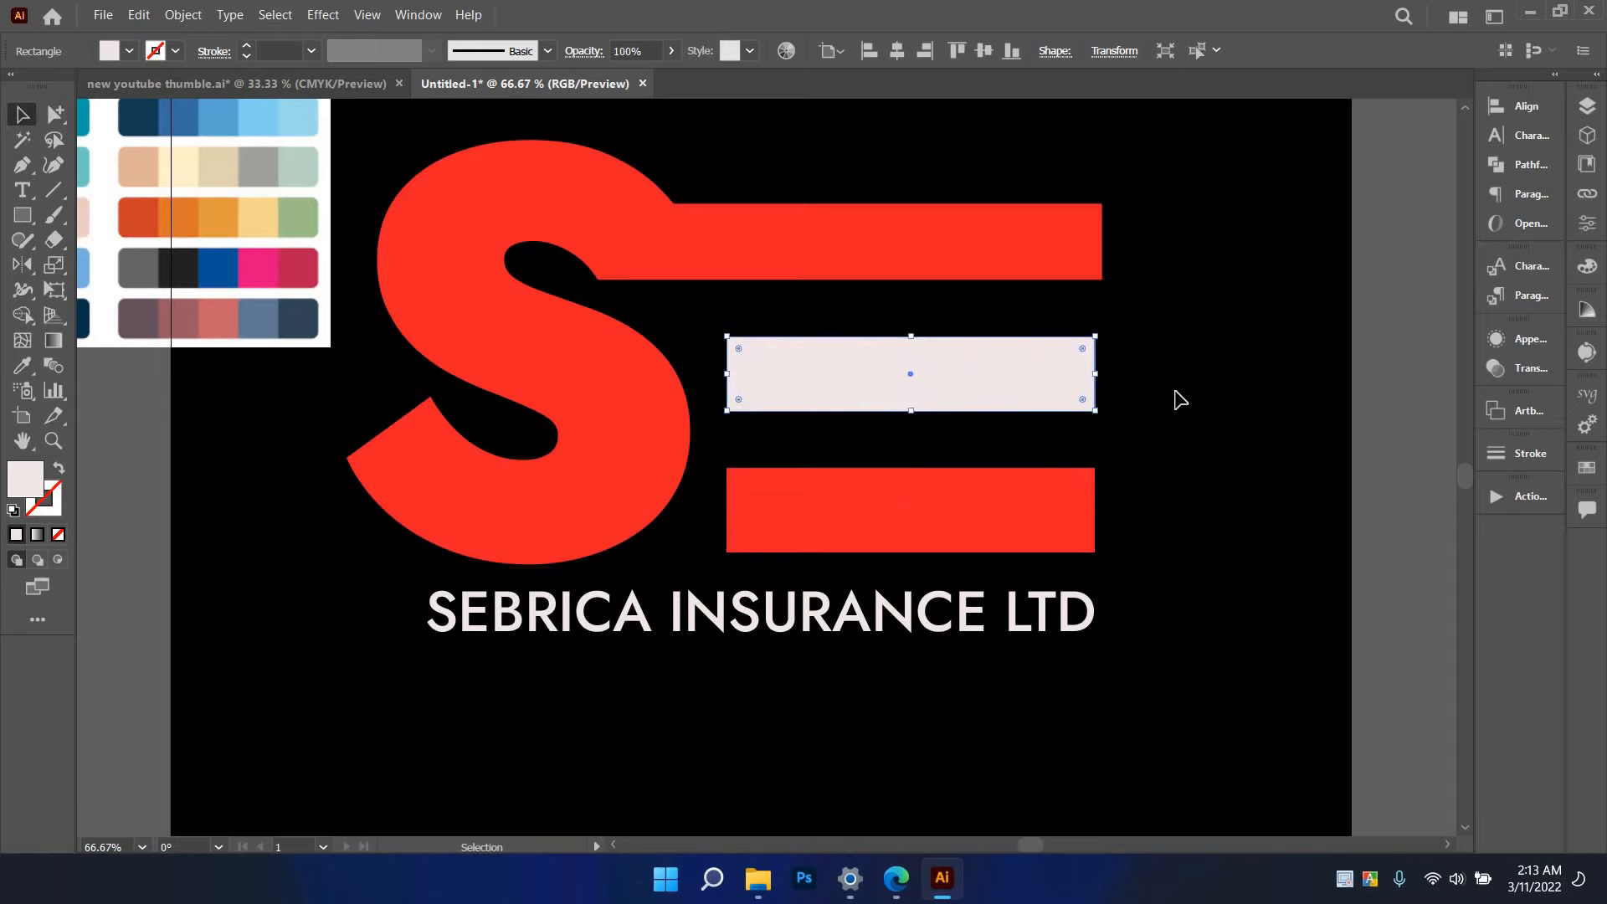
click(1137, 489)
- Enlarge the company name slightly to end flush with the top bar, and group it with the S and bars
click(932, 630)
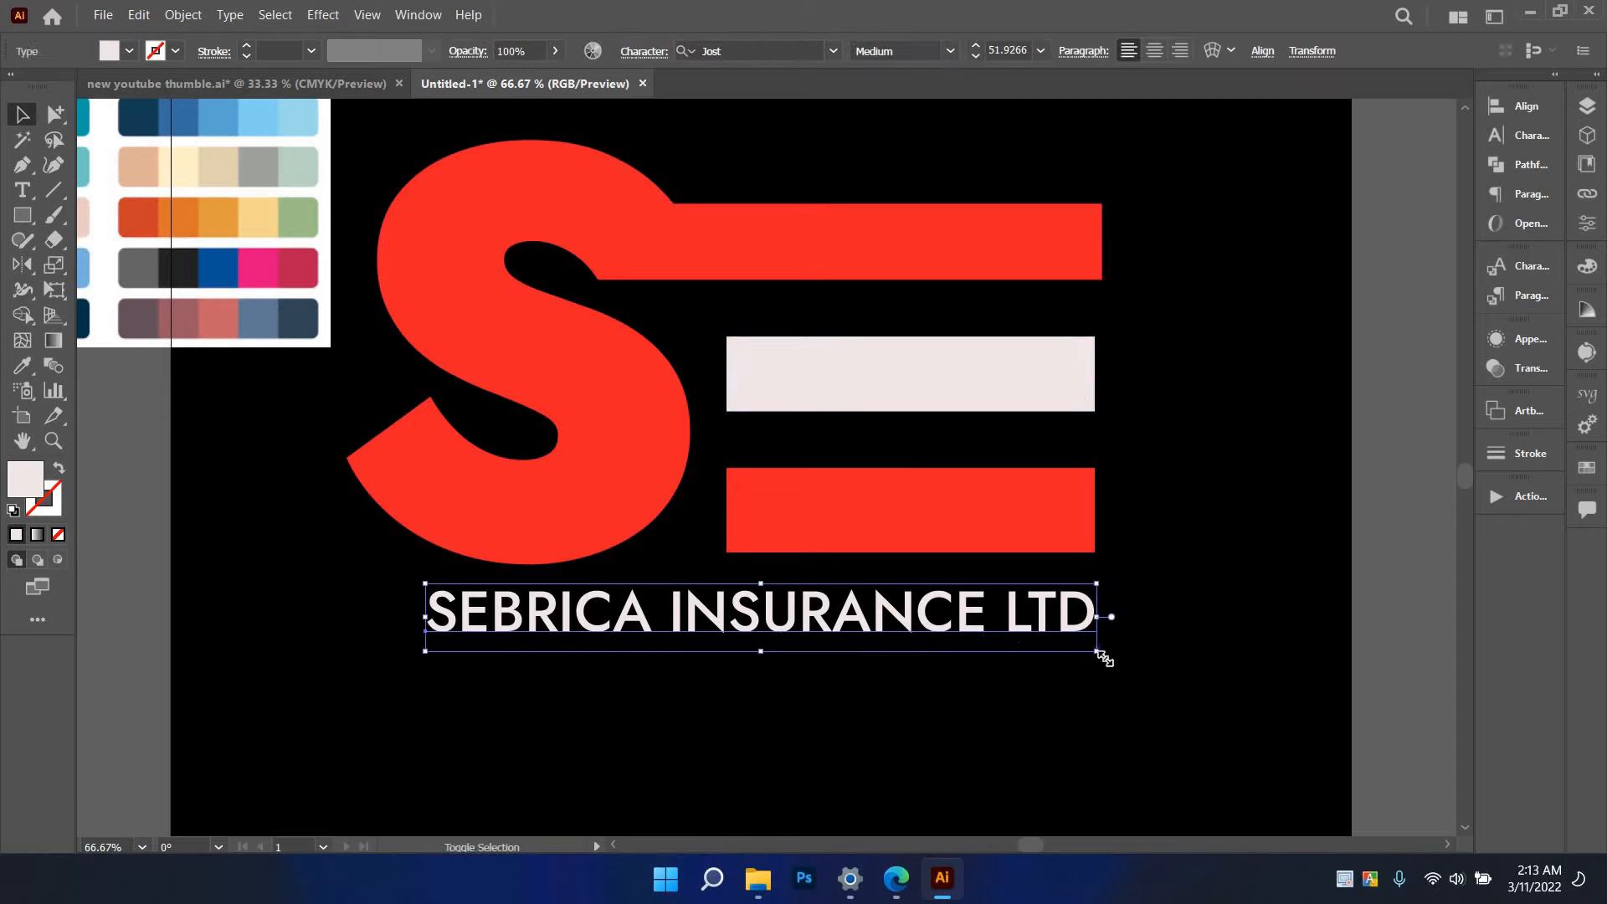
drag(1097, 650, 400, 129)
key(ctrl+g)
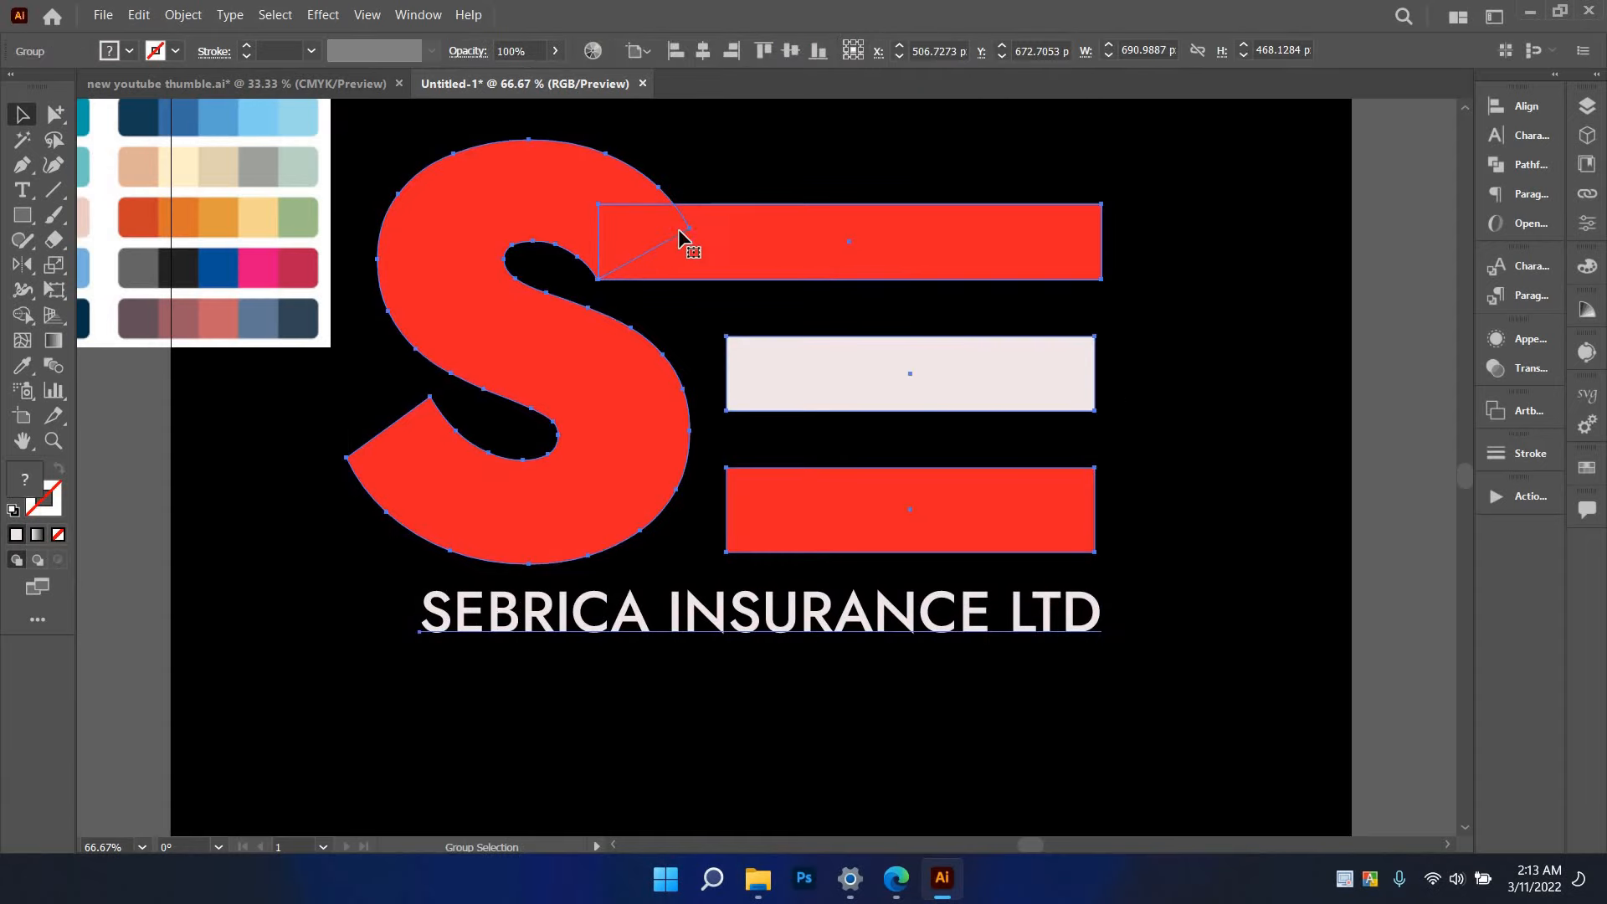
- Copy the grouped logo into new youtube thumble.ai and scale it down to fit on the yellow rounded shape
click(338, 78)
scroll(566, 348, up, 1)
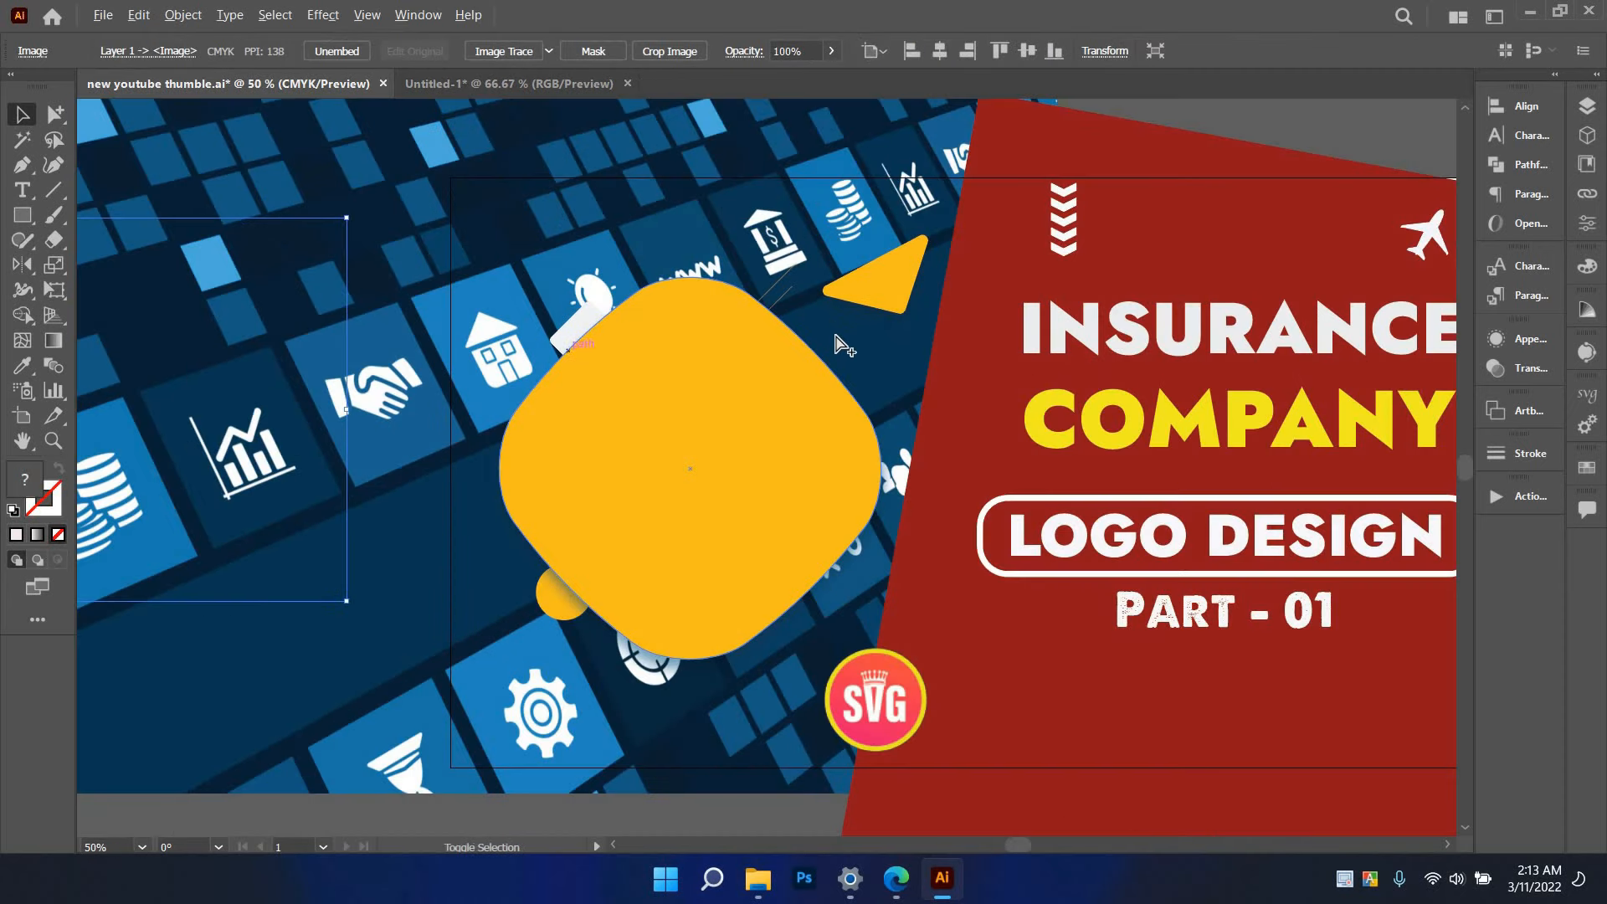
key(ctrl+v)
drag(1046, 665, 756, 537)
- Isolate the pasted logo group, recolour the company name black, and exit isolation
double_click(753, 544)
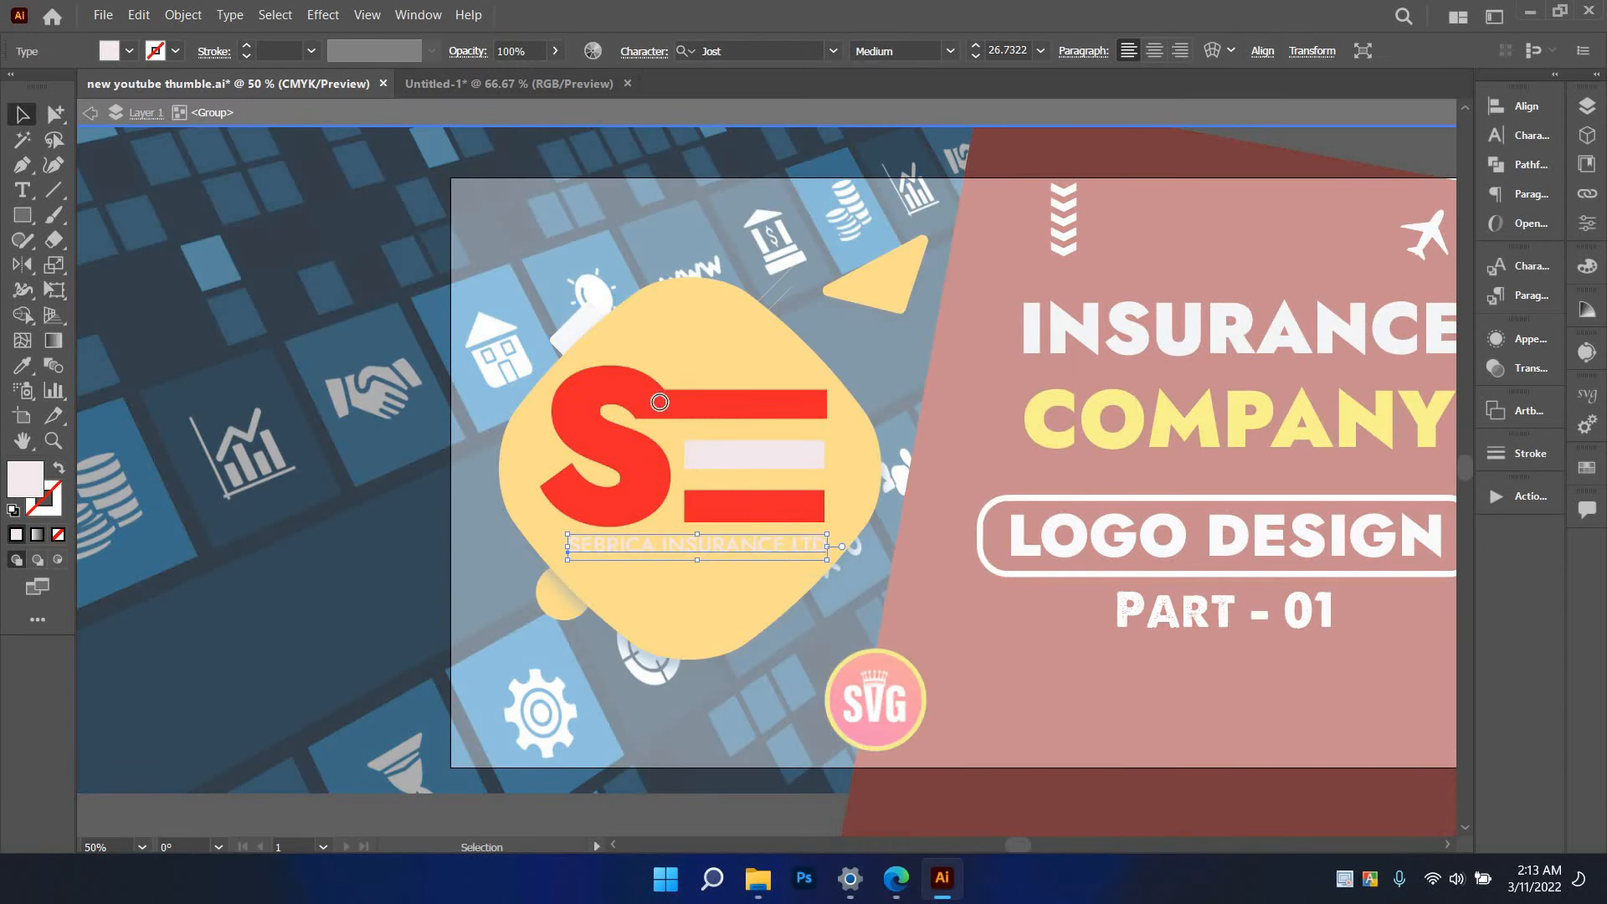
double_click(25, 479)
click(794, 565)
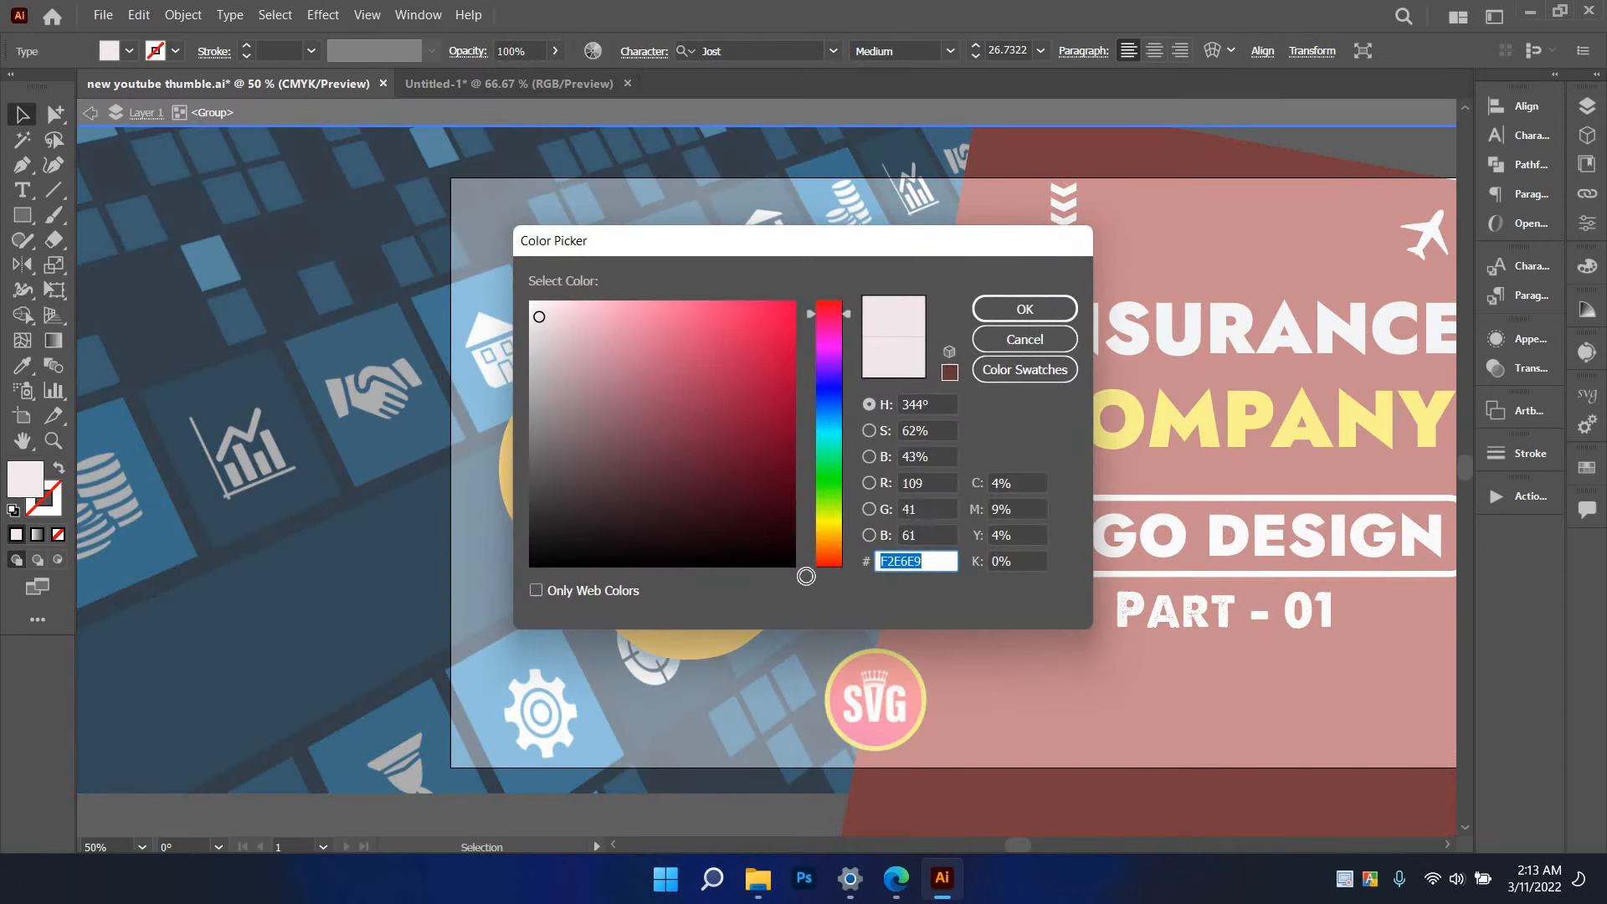
click(1035, 313)
double_click(1263, 161)
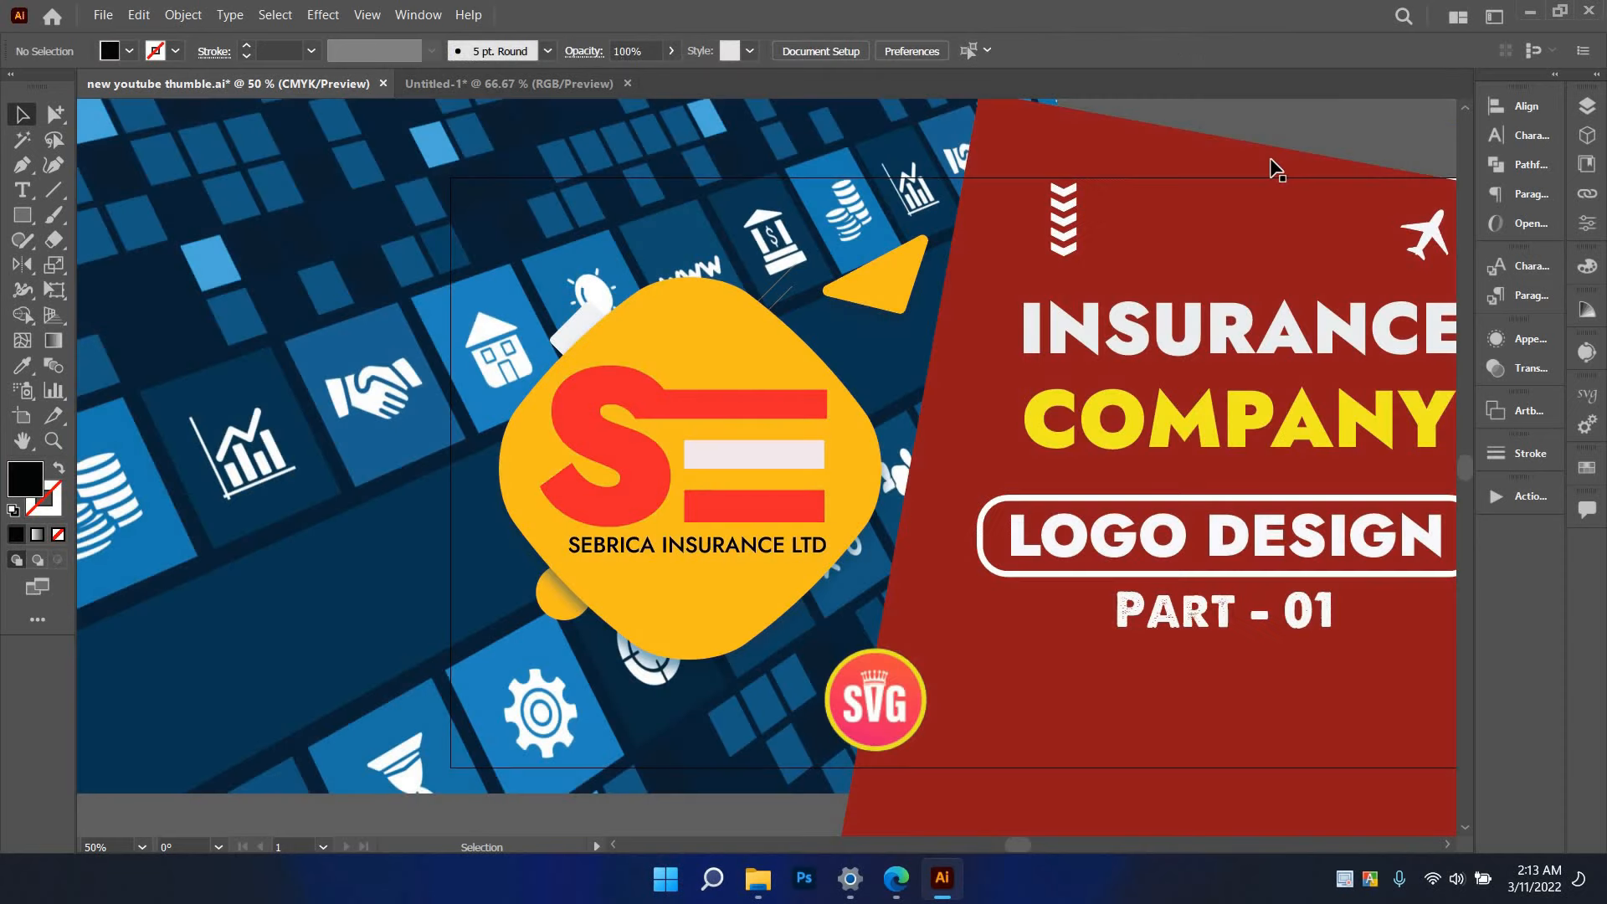
scroll(1268, 161, down, 2)
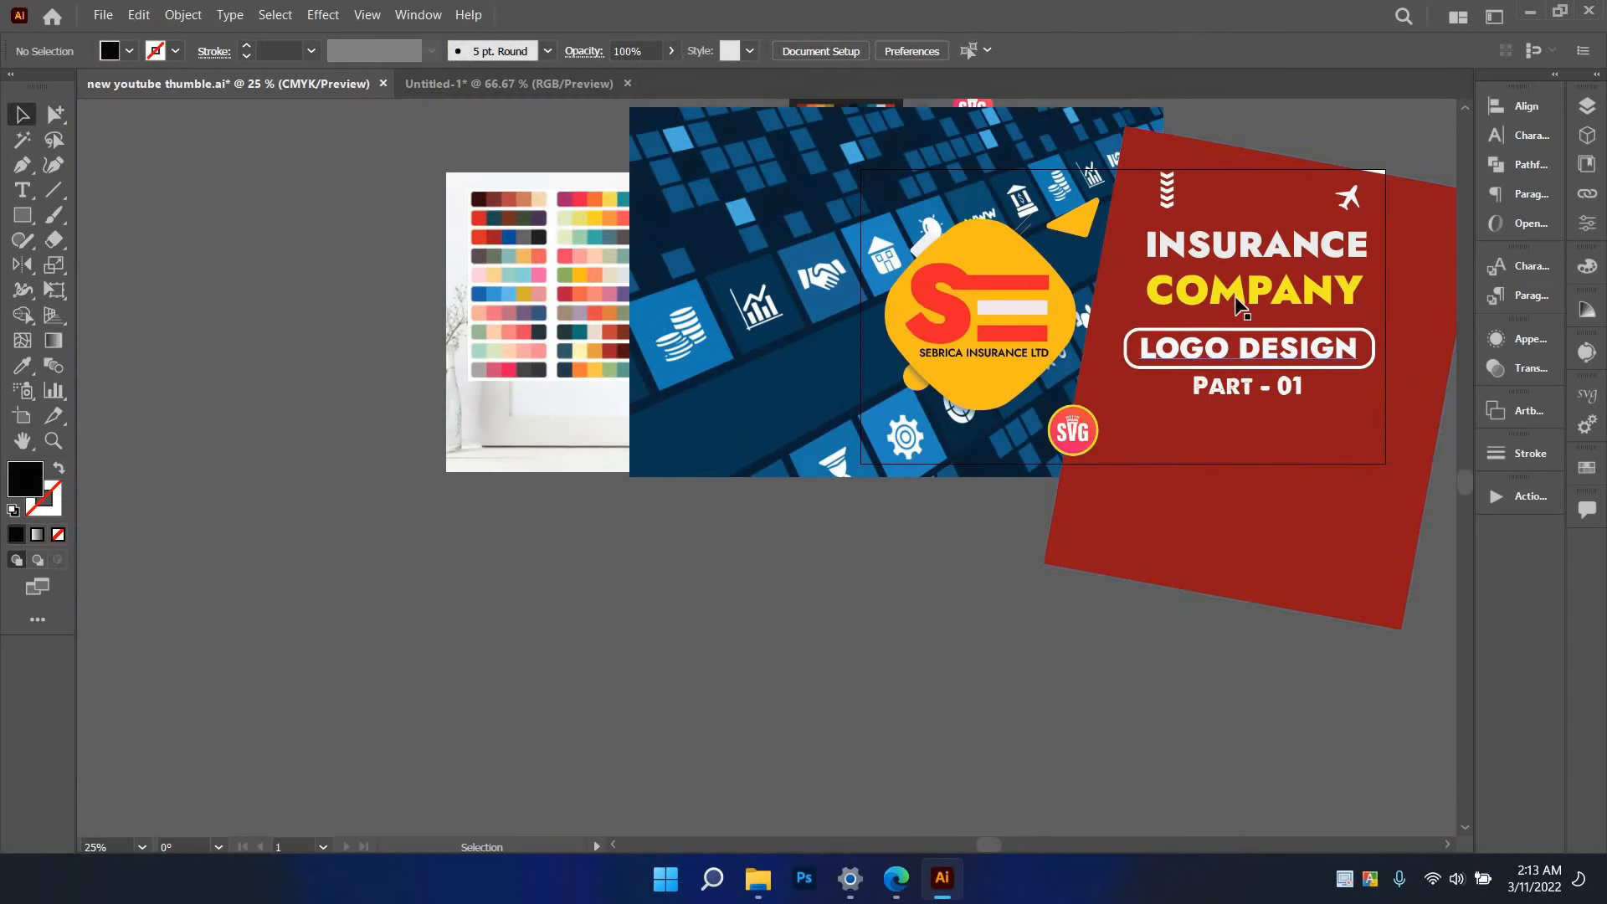
click(558, 79)
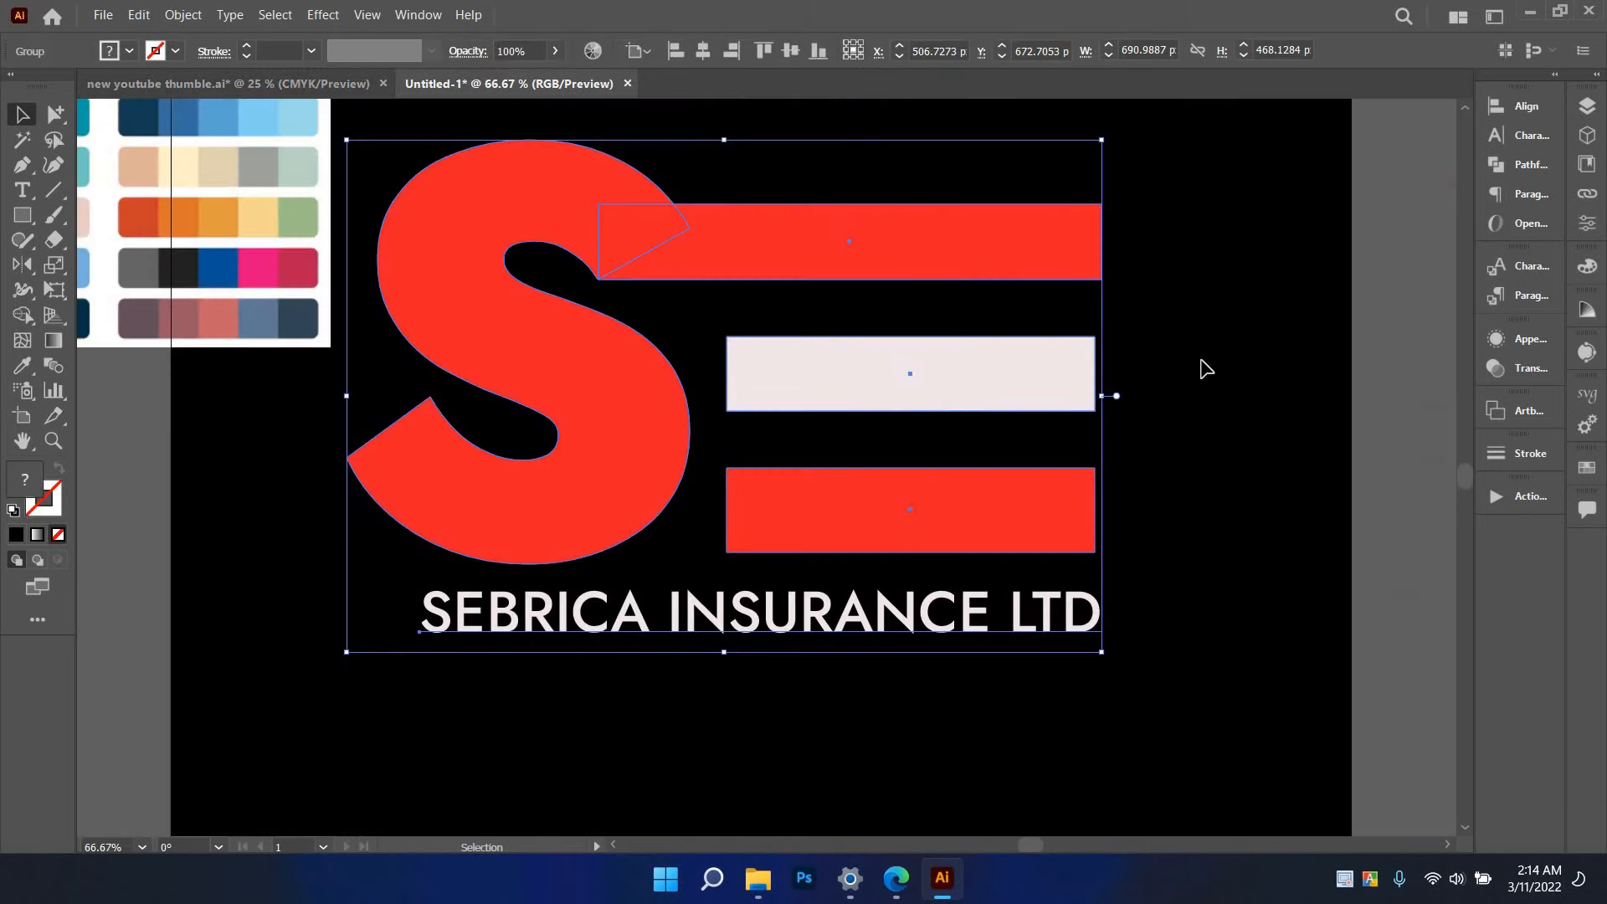
shift+click(1024, 379)
click(1024, 380)
- In new youtube thumble.ai, isolate the logo group, recolour its pale middle bar with the red sampled from the S, and exit isolation
drag(266, 85, 1013, 311)
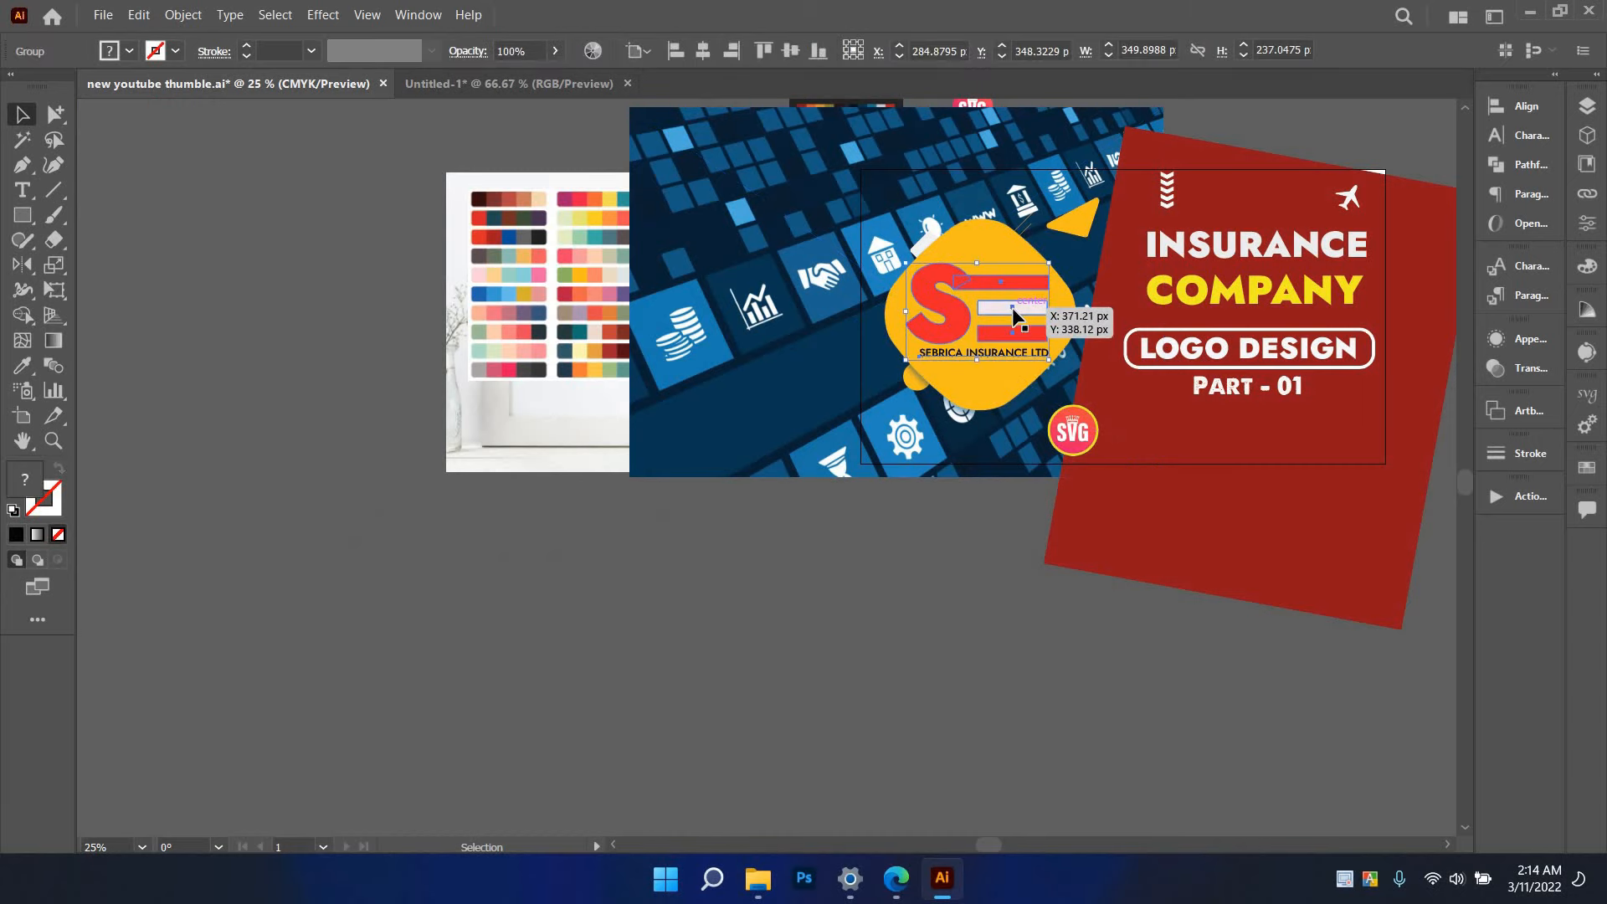
double_click(1012, 312)
click(1012, 311)
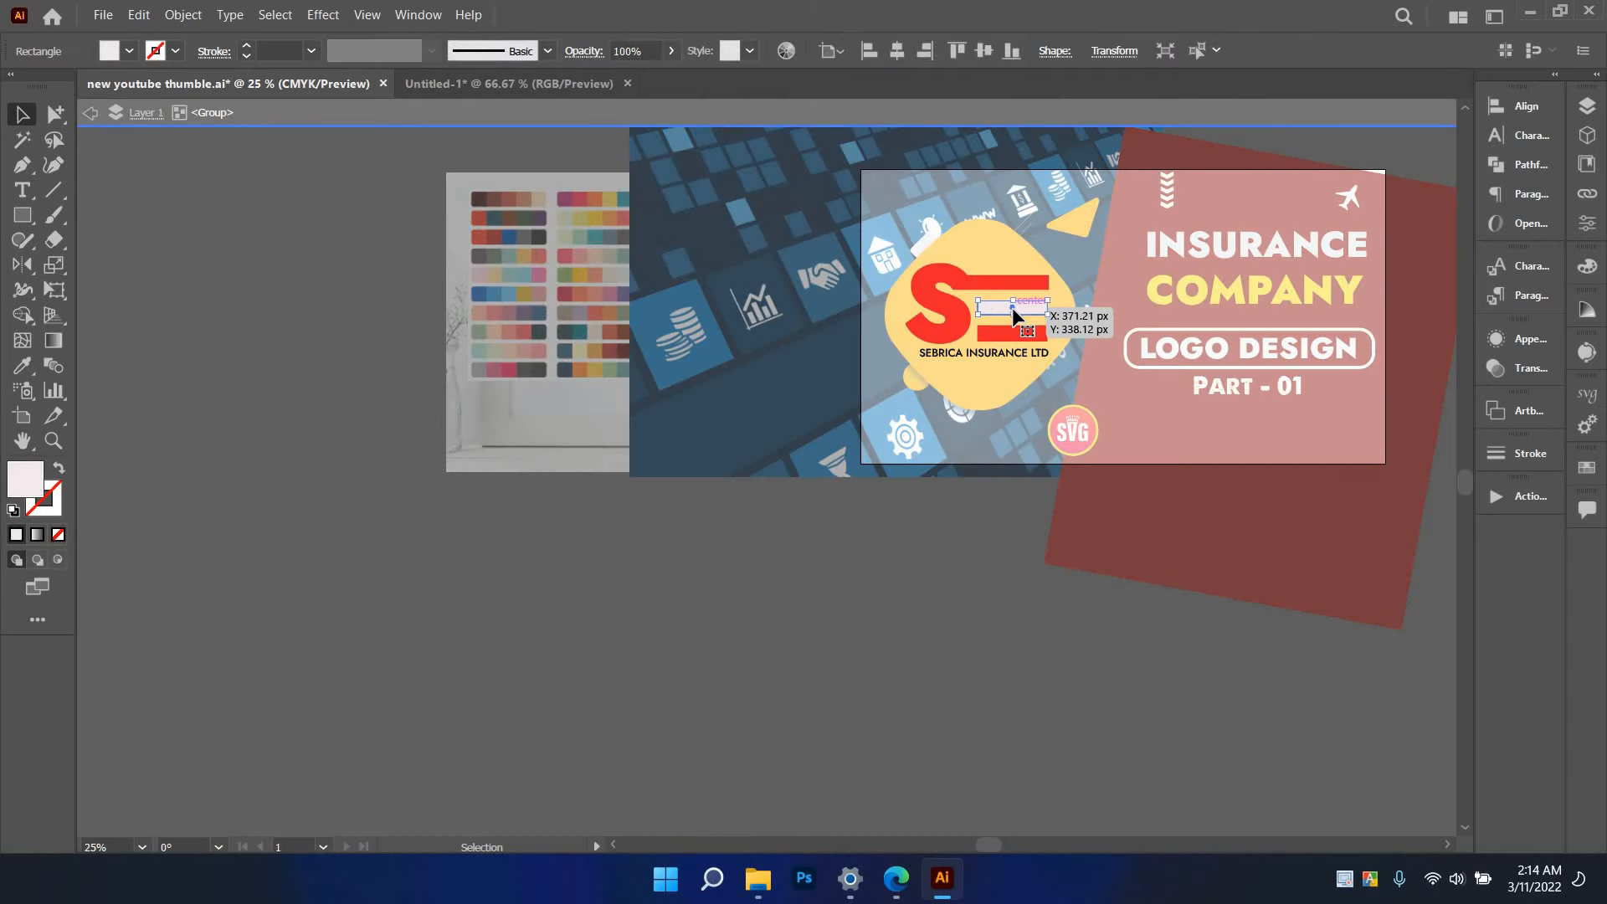
click(942, 308)
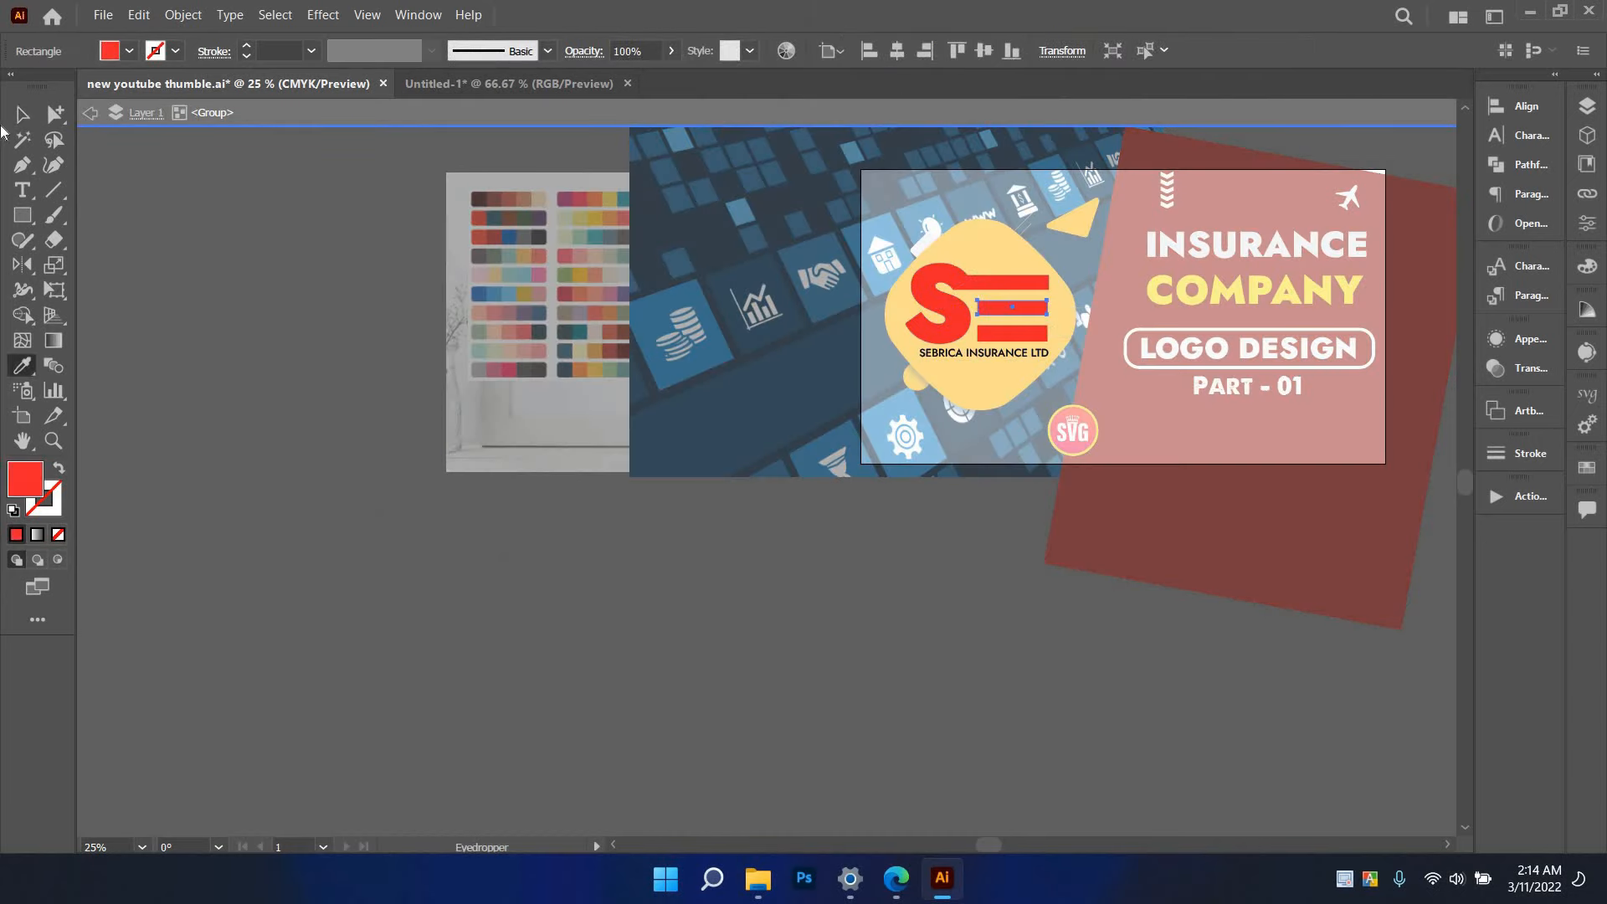
double_click(214, 352)
scroll(657, 210, up, 2)
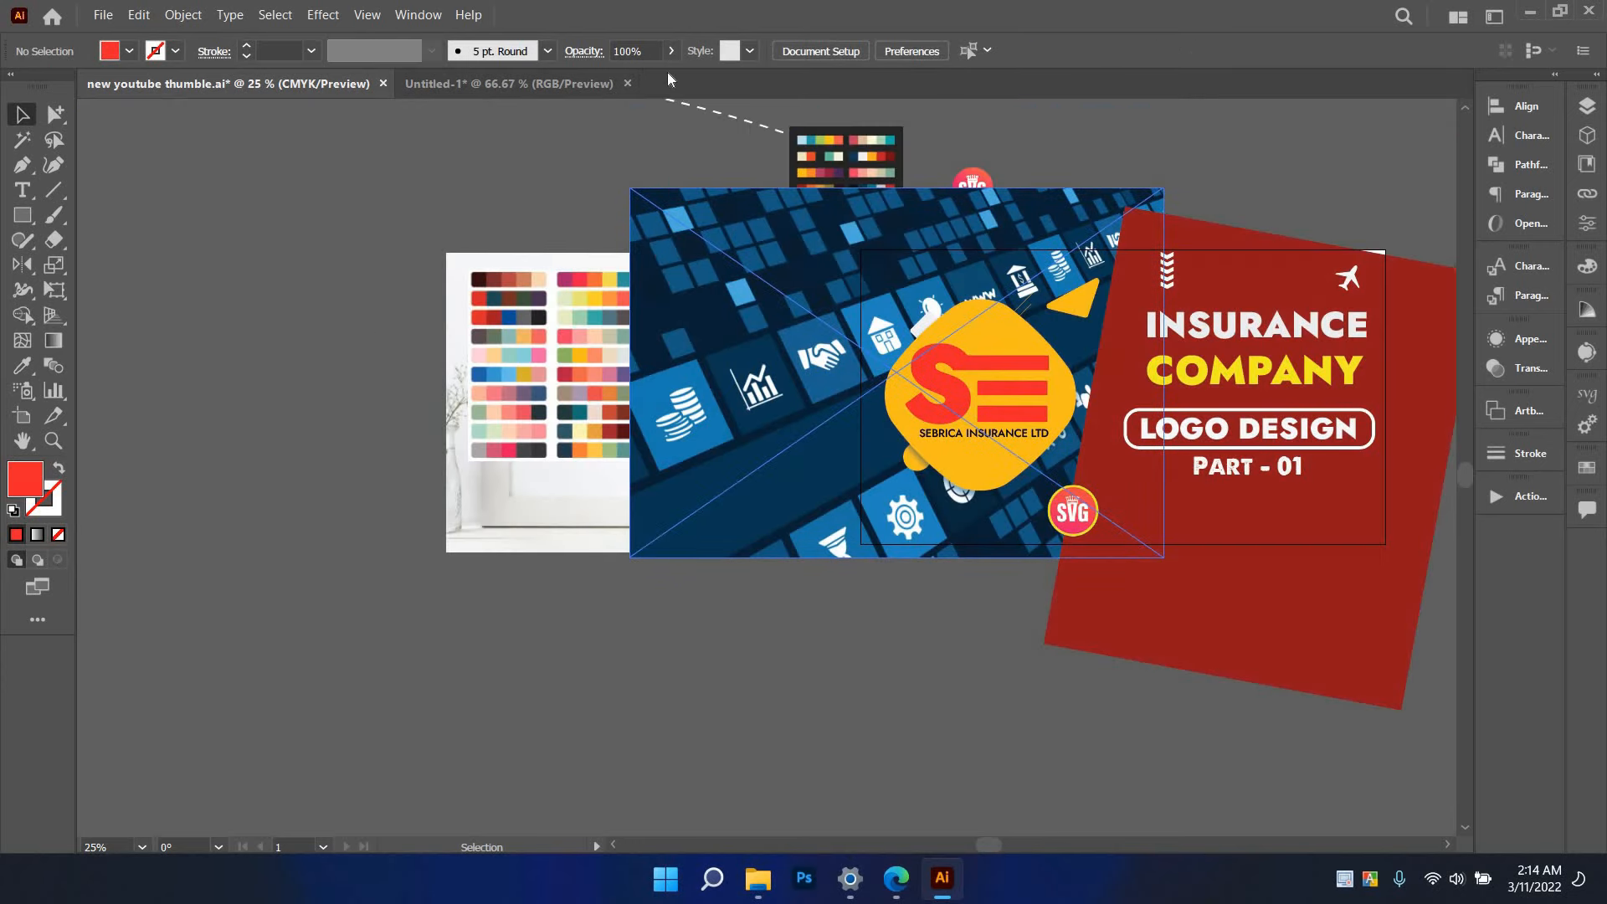
- In Untitled-1, isolate the original logo group and recolour its pale middle bar with the red sampled from the top bar
click(512, 84)
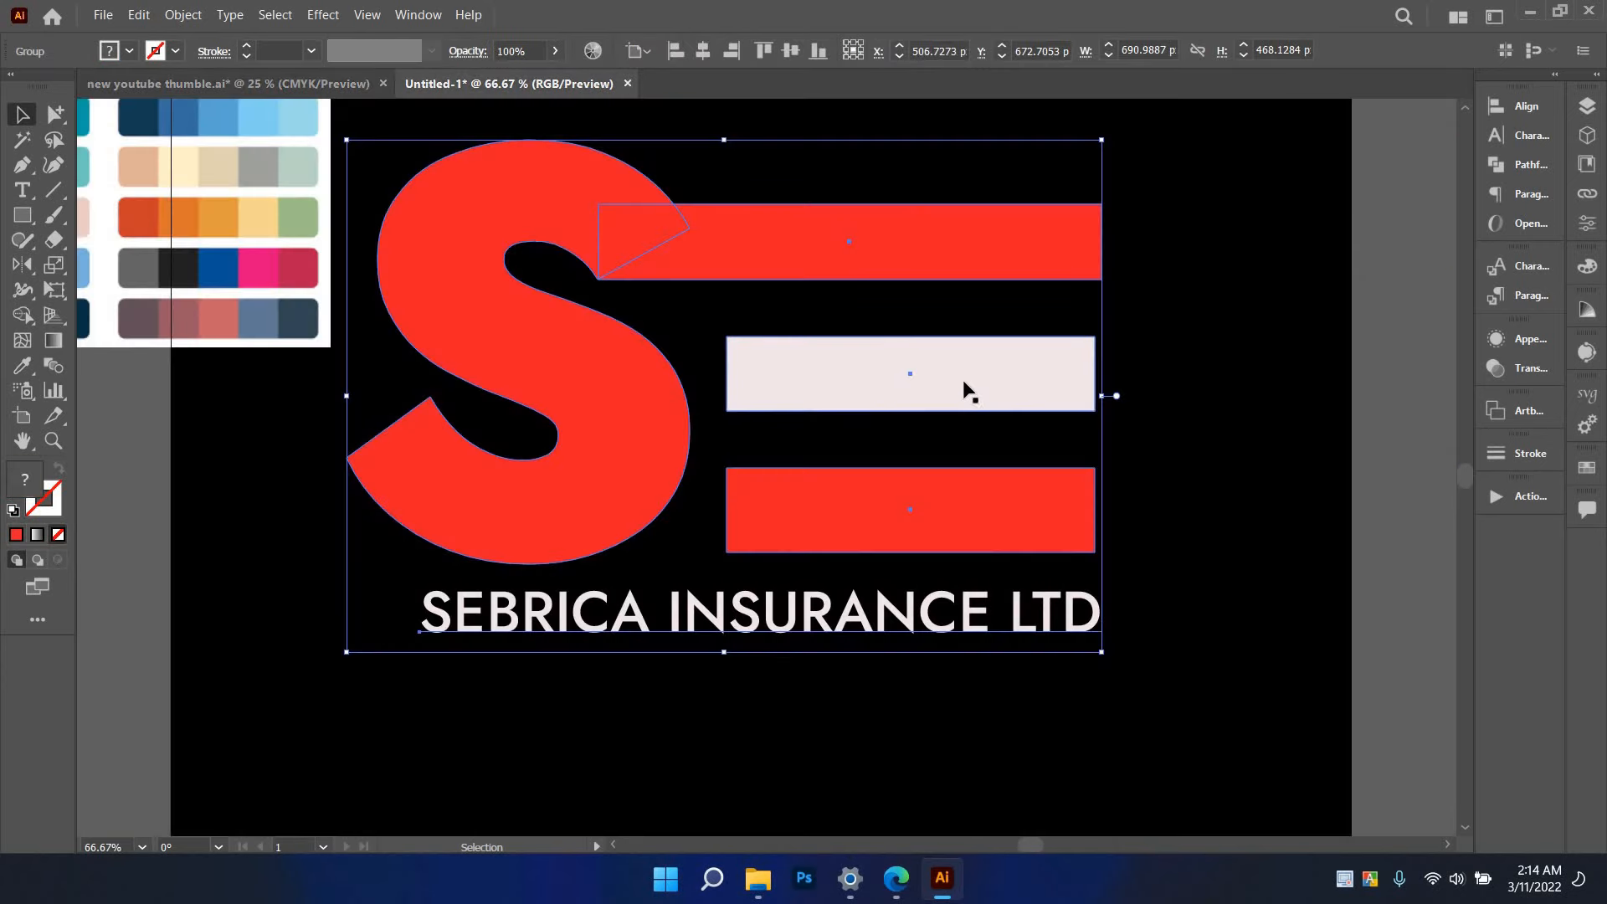
double_click(965, 384)
key(i)
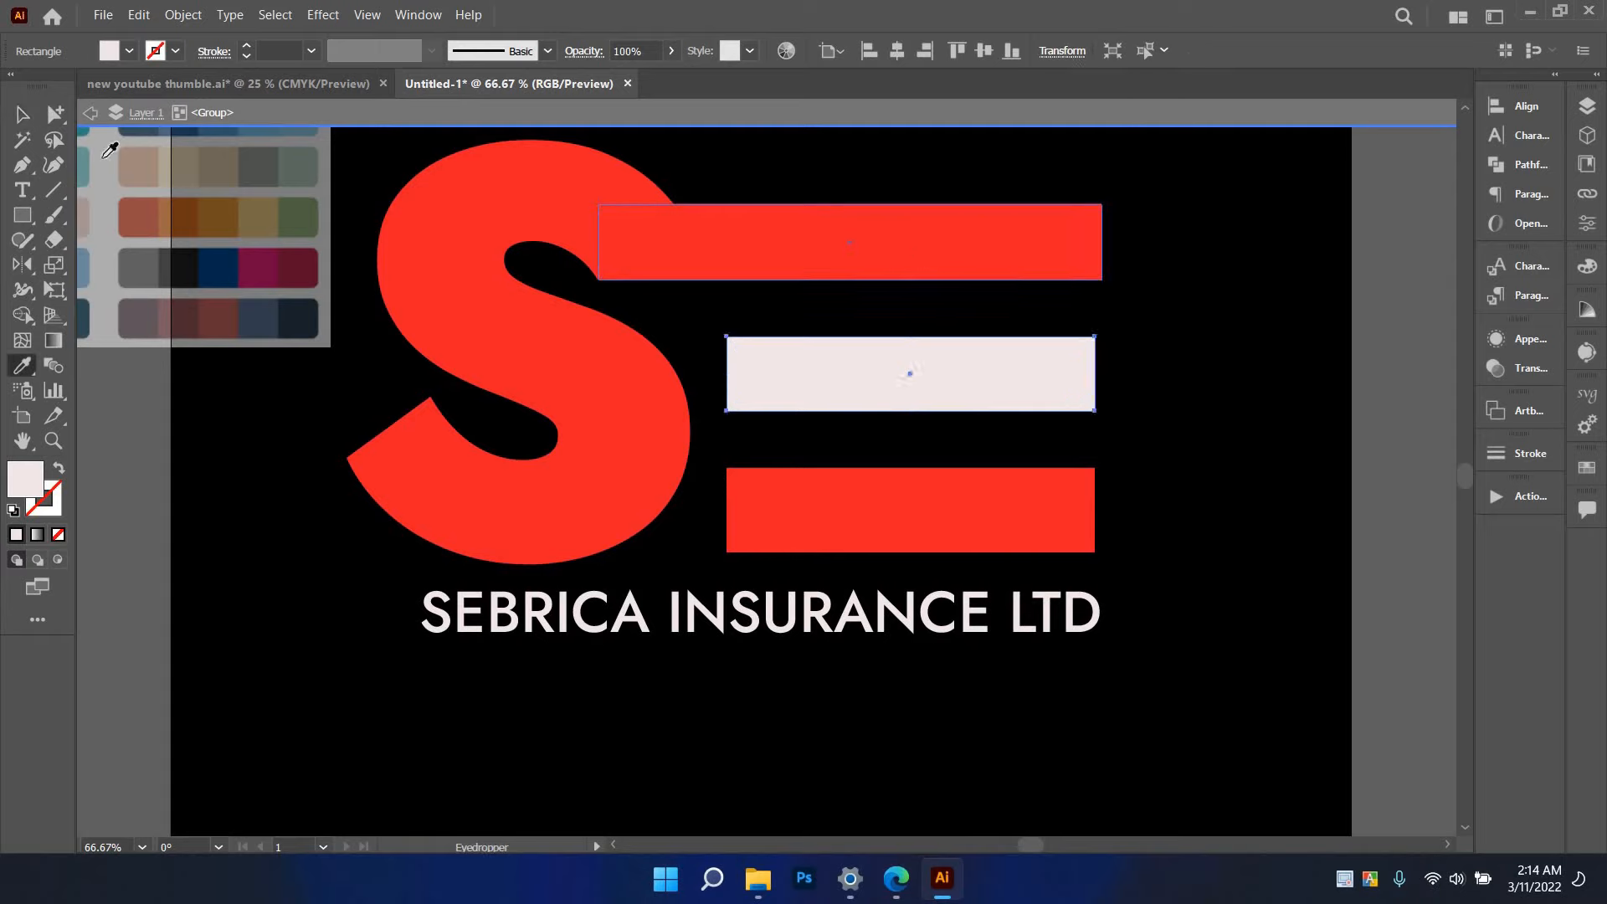
click(871, 244)
click(25, 116)
click(753, 440)
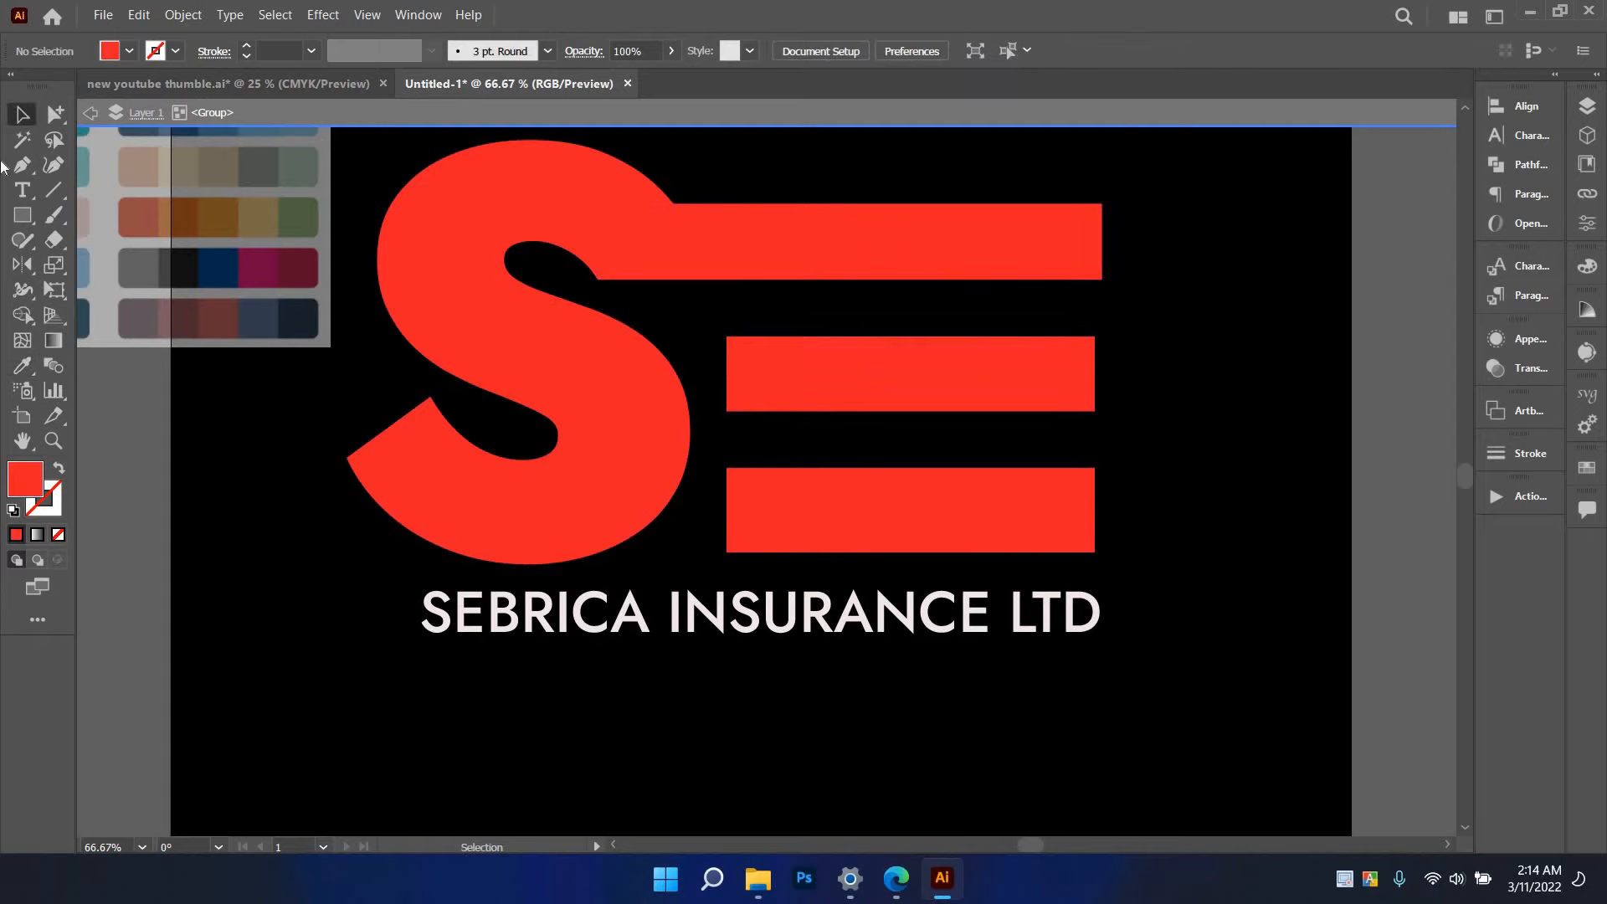
scroll(1182, 347, up, 1)
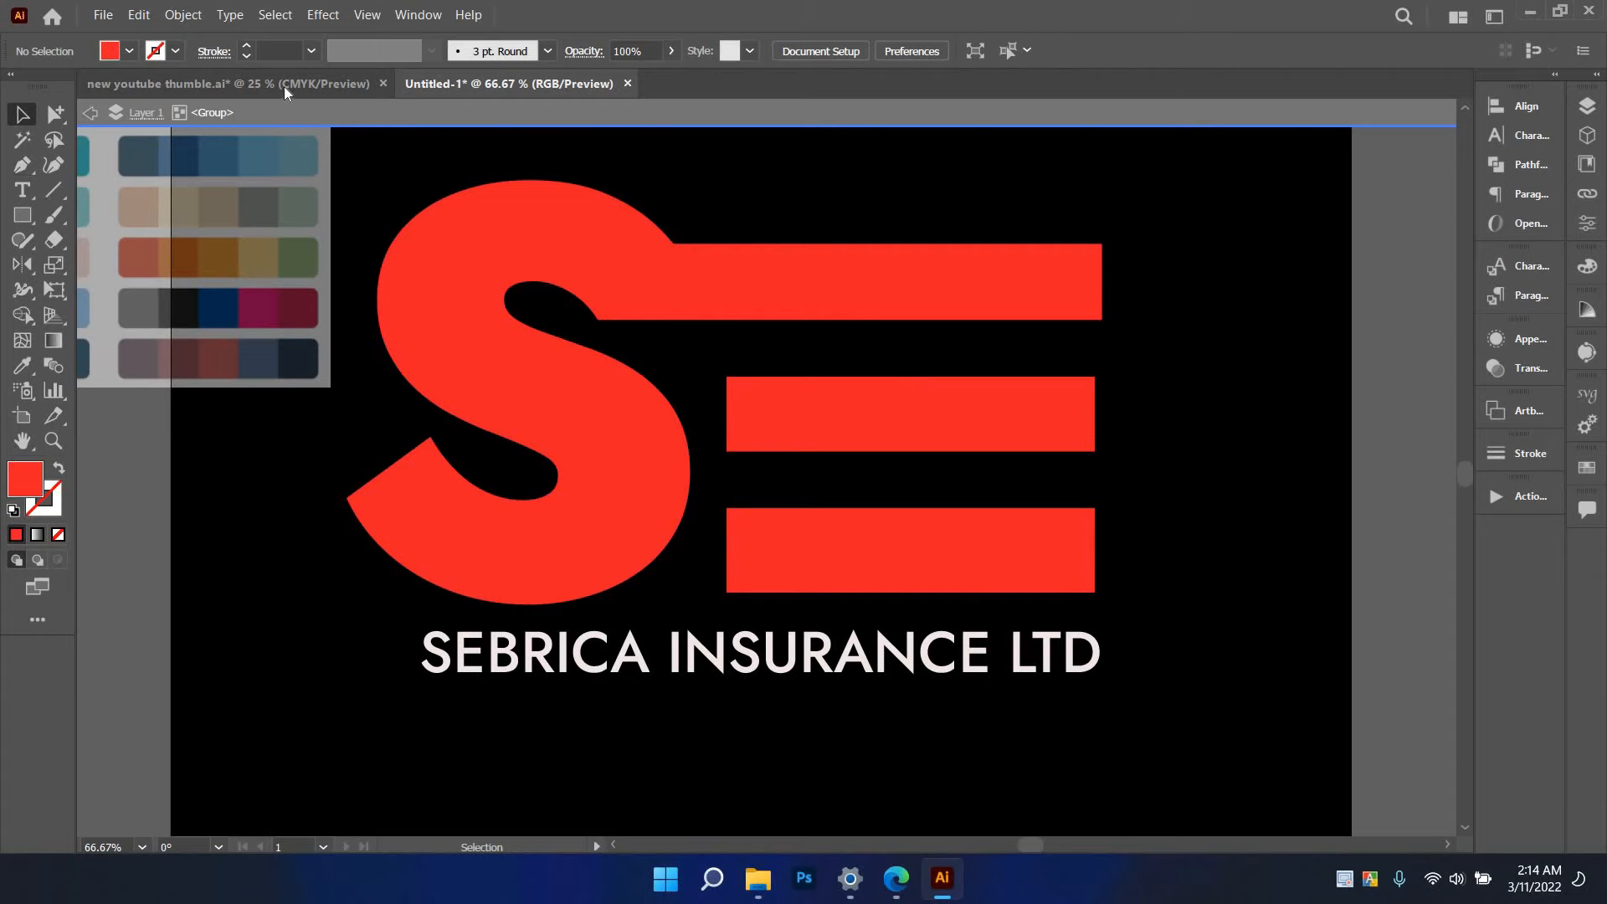
- Return to new youtube thumble.ai and examine the whole thumbnail with the logo, fitted to the window
click(251, 83)
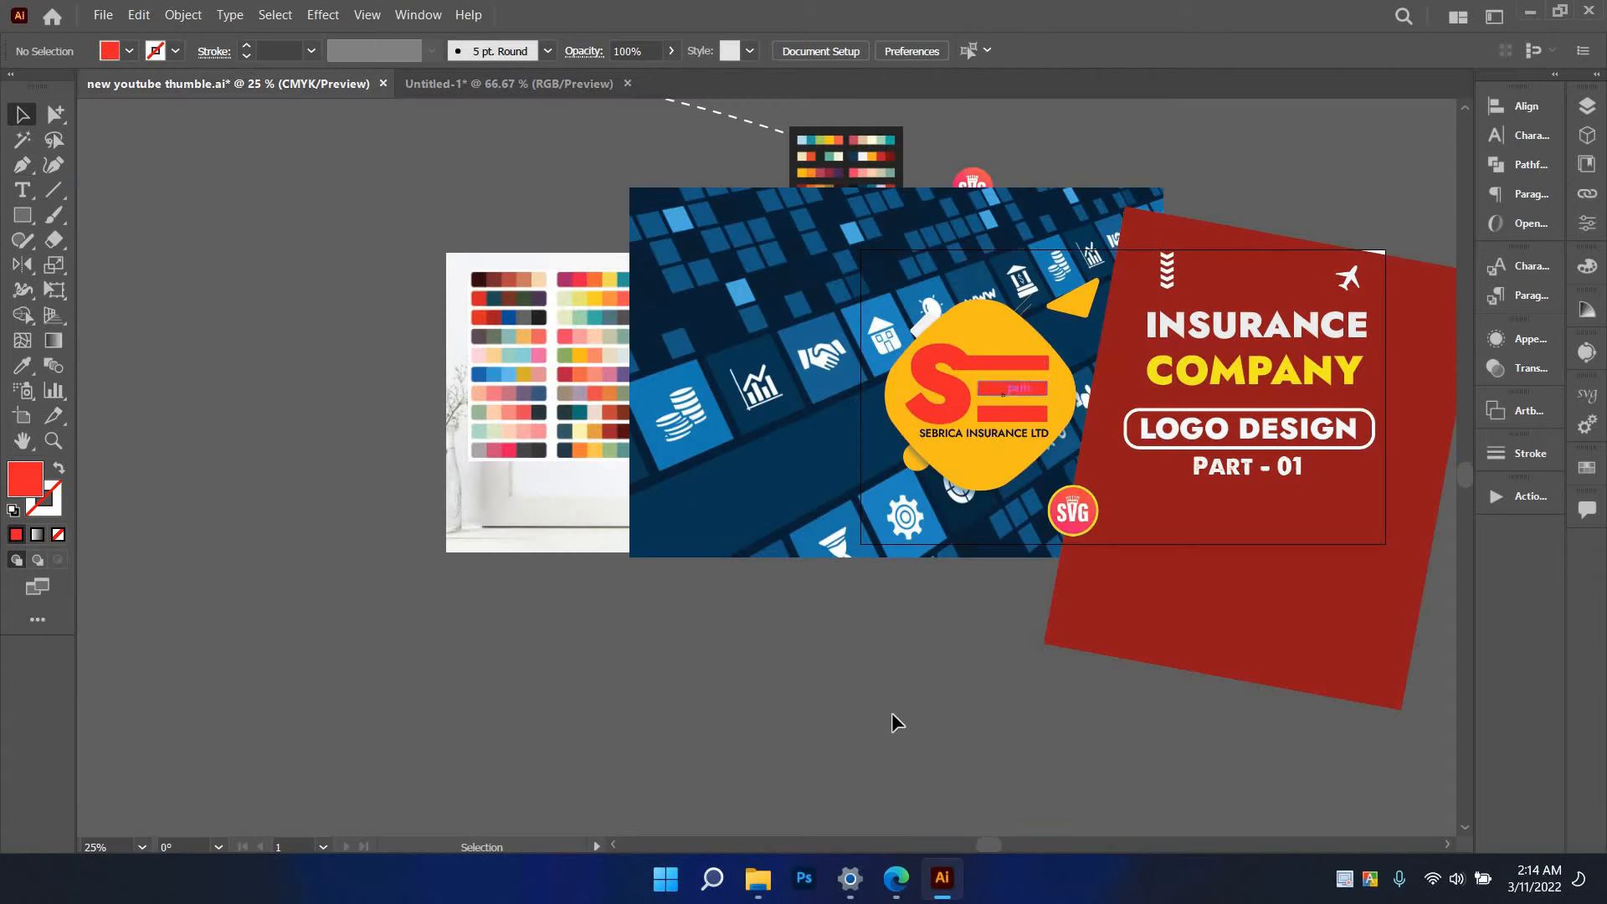
key(ctrl+0)
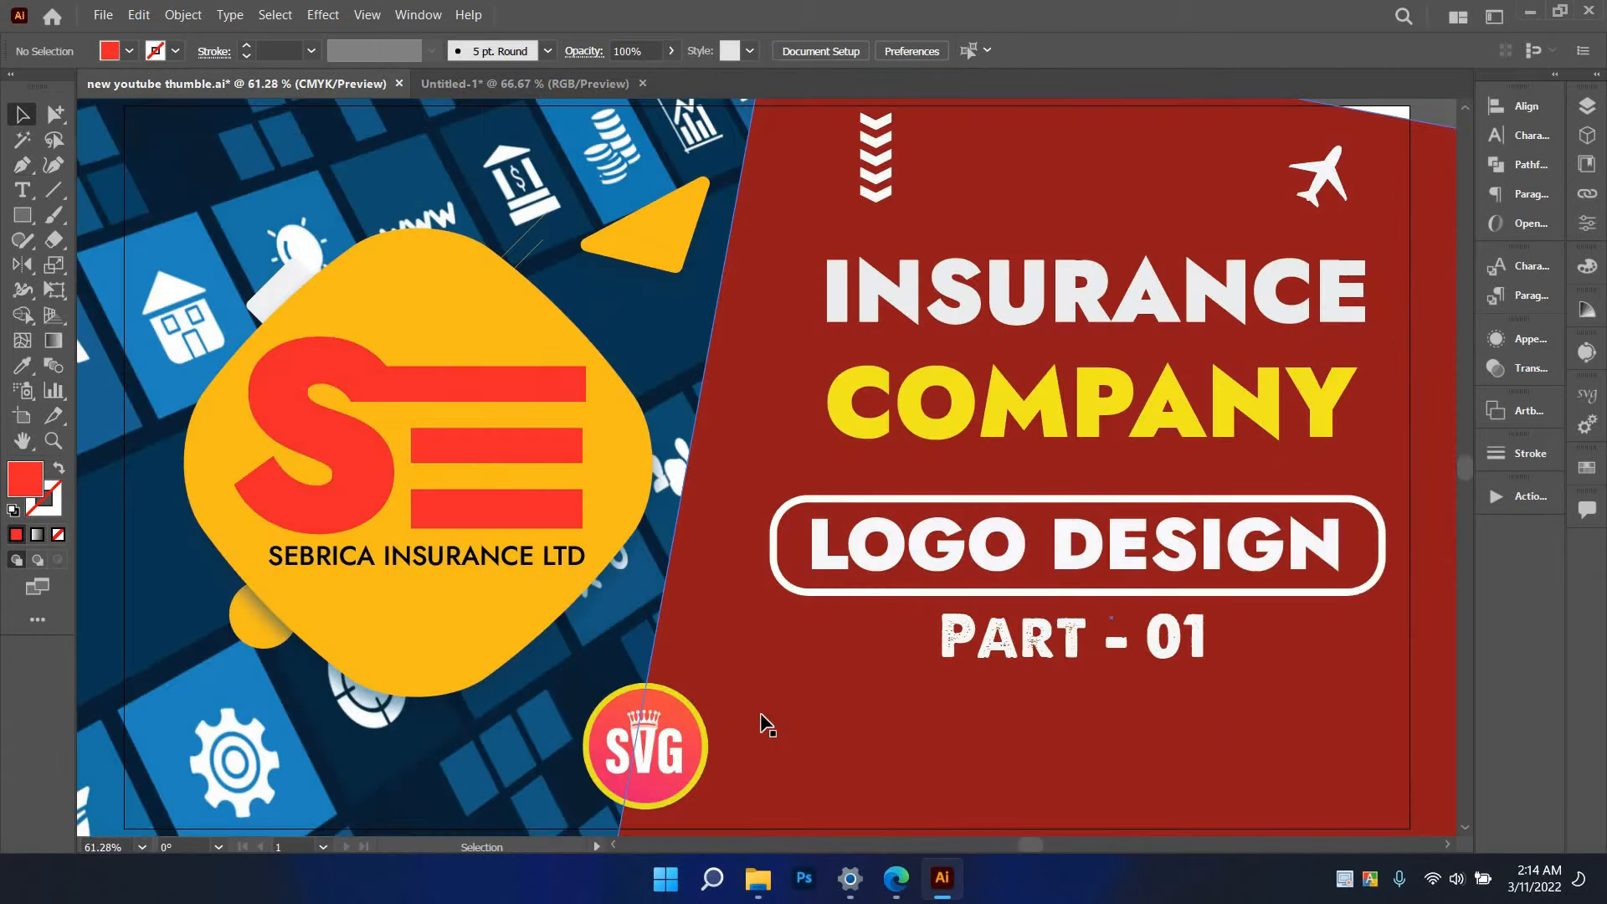
scroll(735, 660, up, 2)
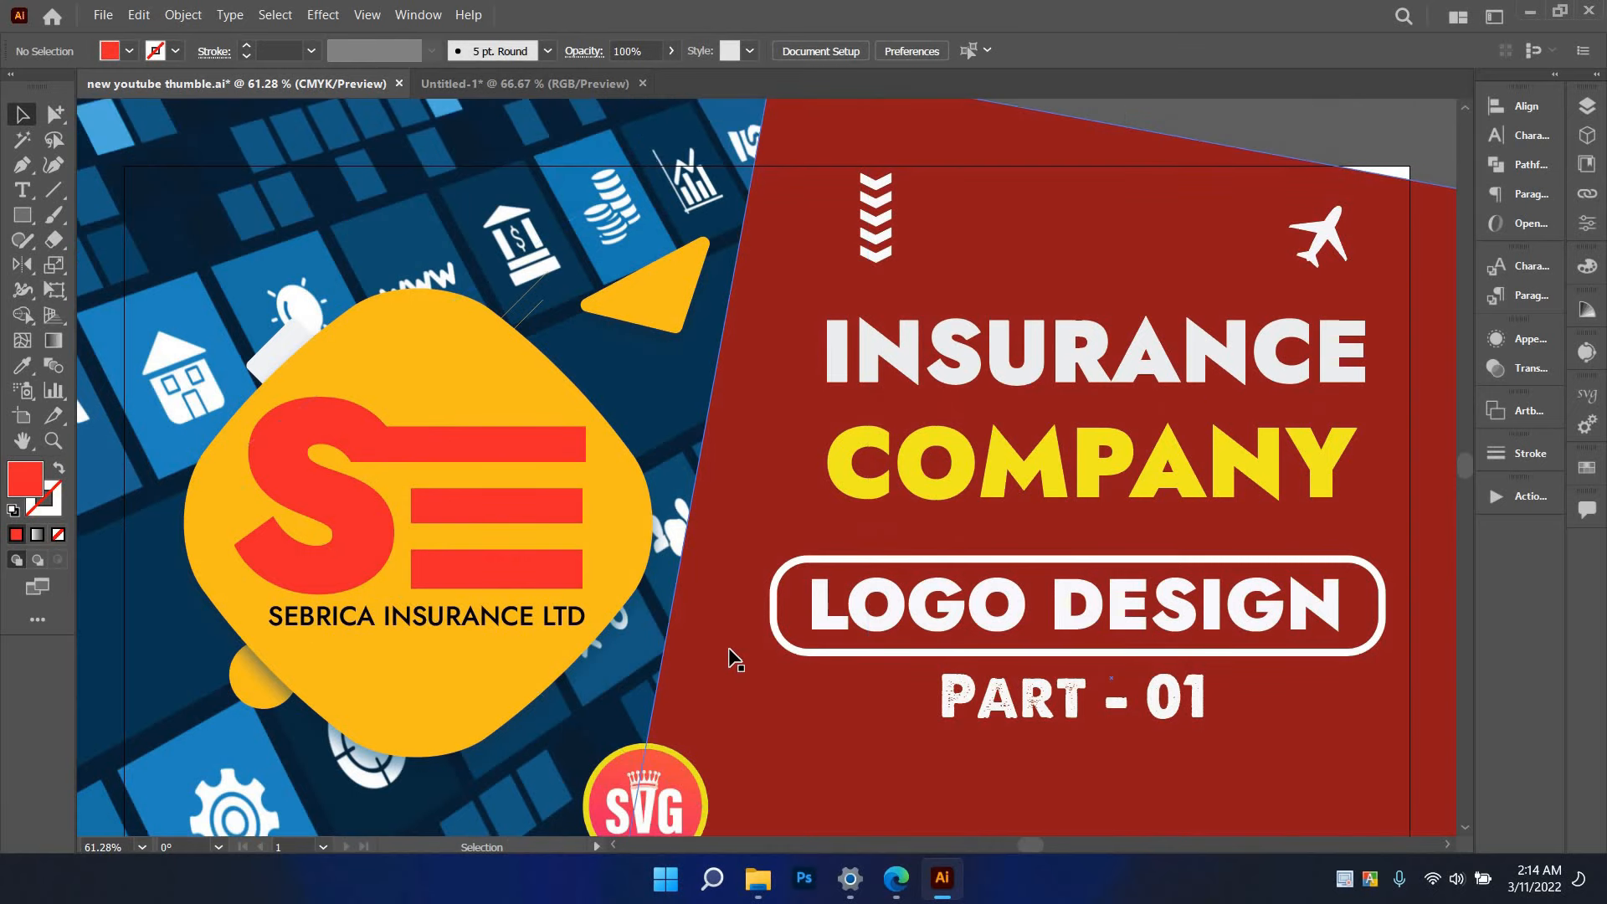